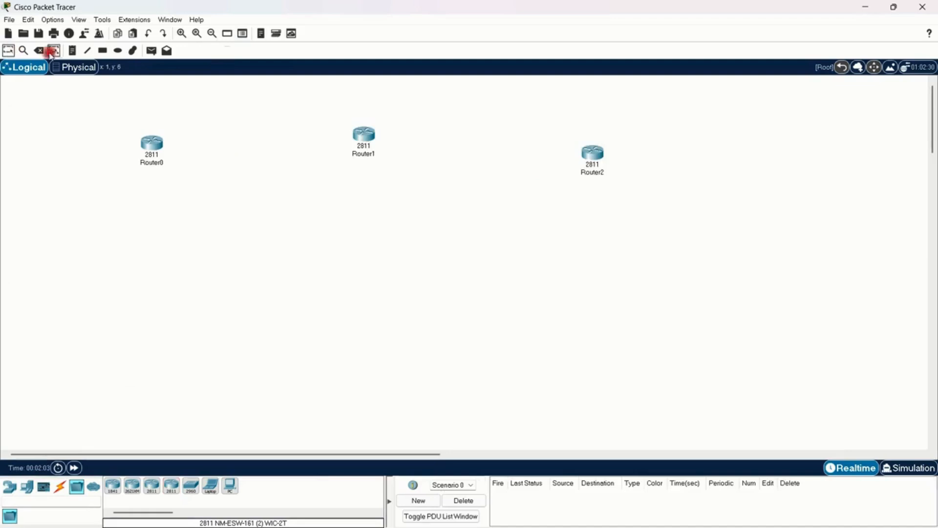
Step: Arrange Router0, Router1 and Router2 into a roughly horizontal, widely spaced row across the upper workspace
click(182, 33)
drag(88, 126, 199, 117)
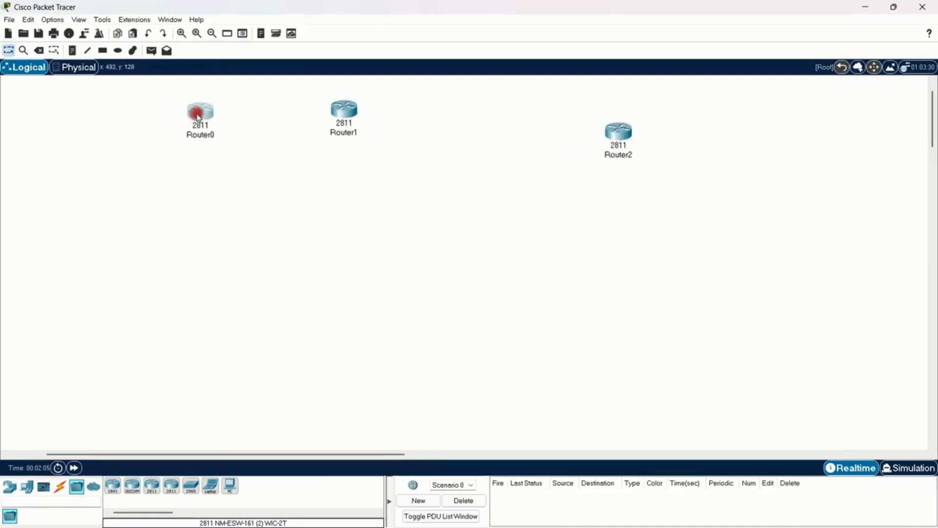
click(182, 33)
scroll(232, 215, up, 2)
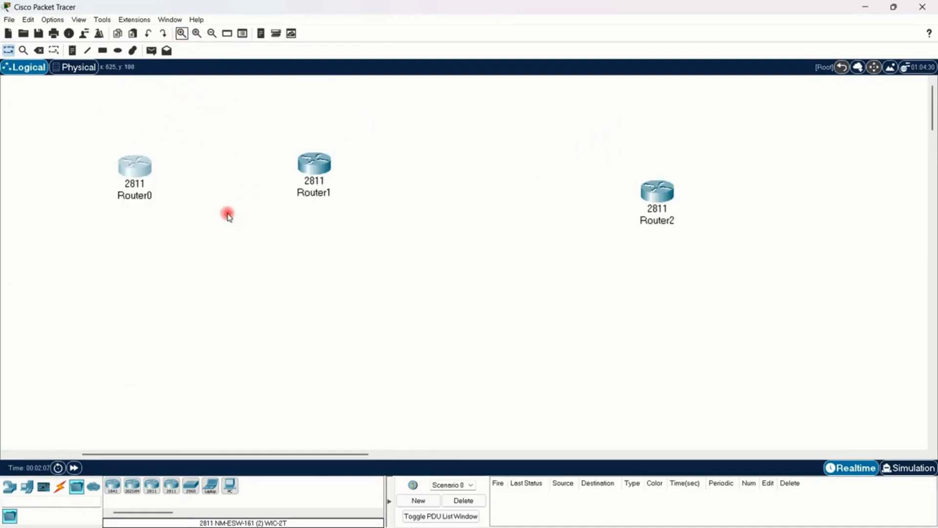
drag(148, 168, 103, 128)
drag(311, 177, 300, 150)
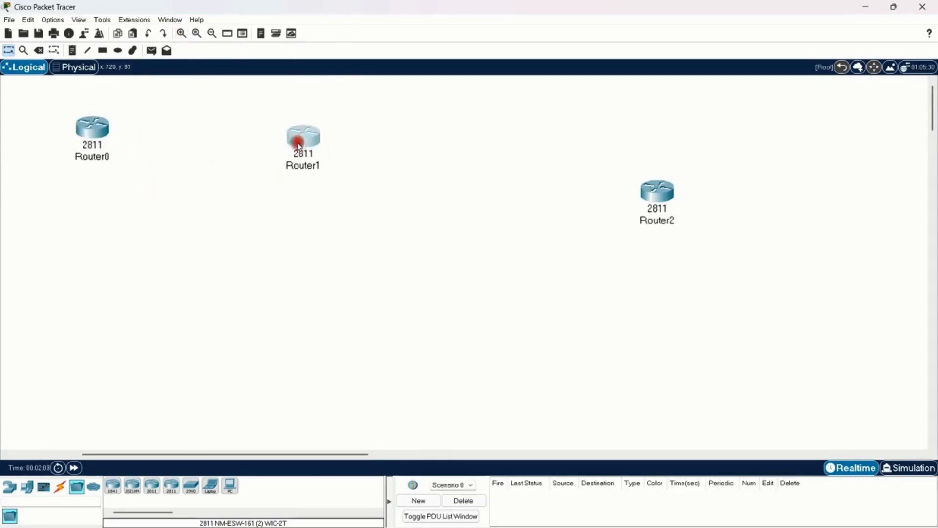
click(657, 191)
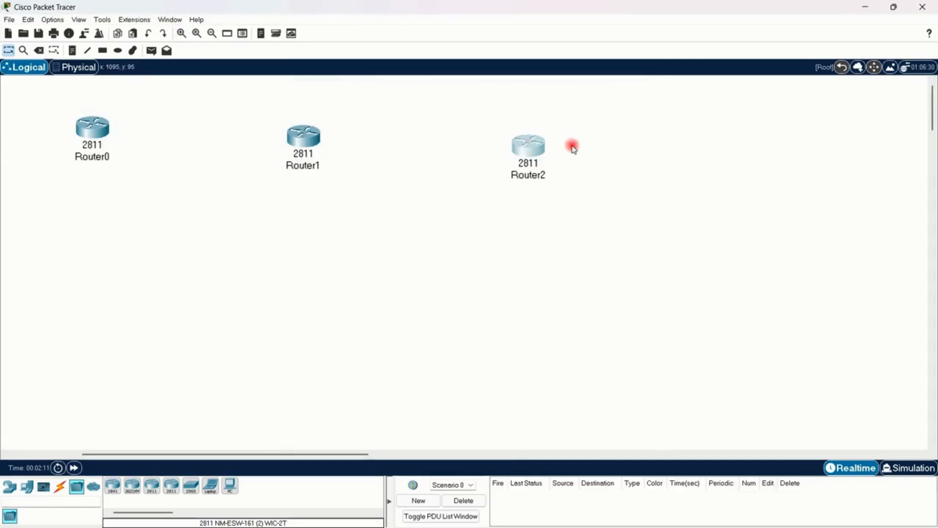
click(534, 147)
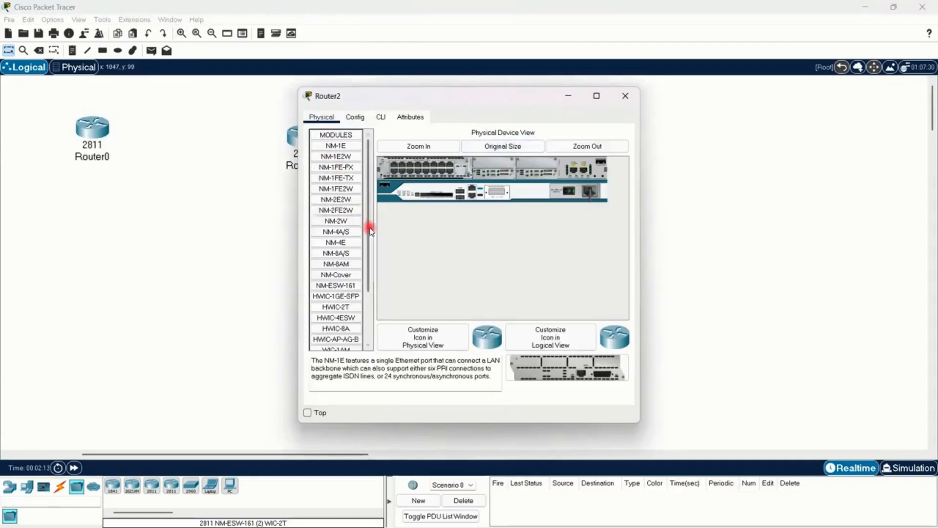
click(625, 96)
Step: Shift all three routers down together and line Router0 up level with Router1
click(181, 32)
drag(27, 176, 634, 118)
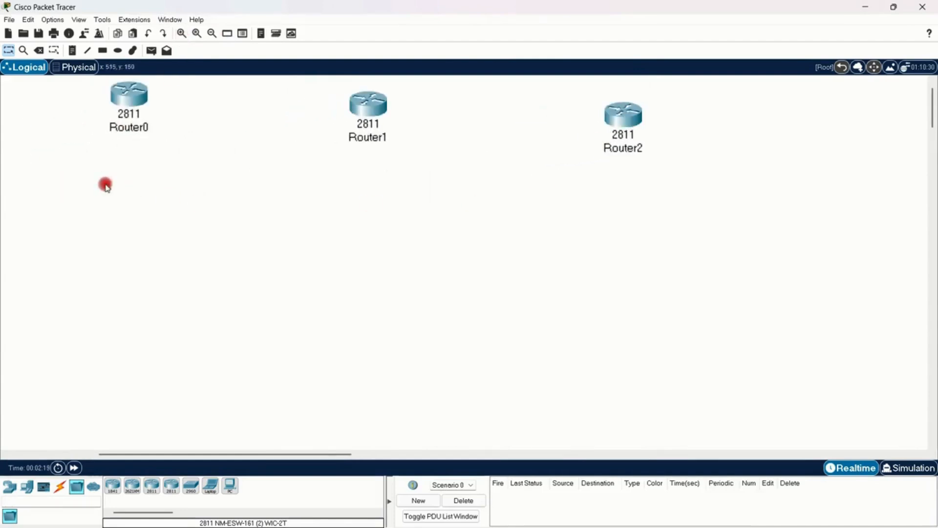
drag(89, 174, 707, 89)
drag(627, 120, 617, 153)
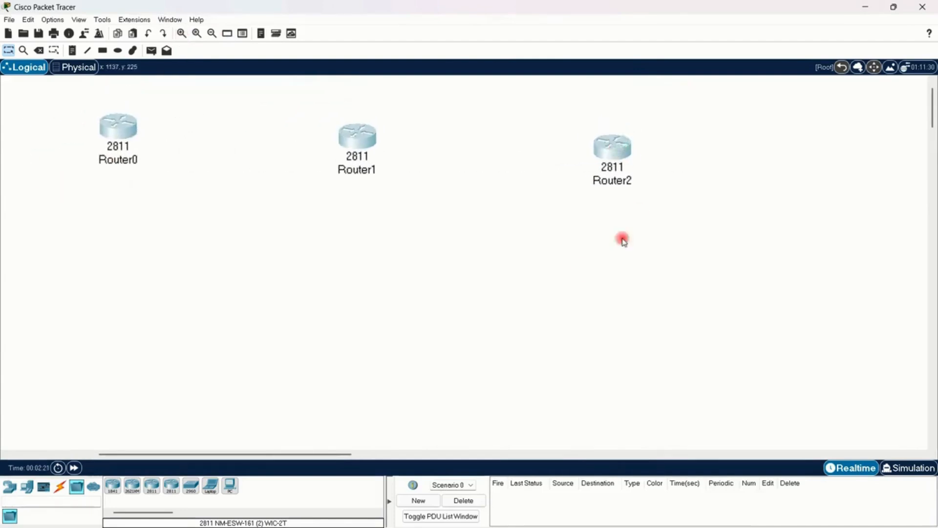
drag(126, 131, 125, 142)
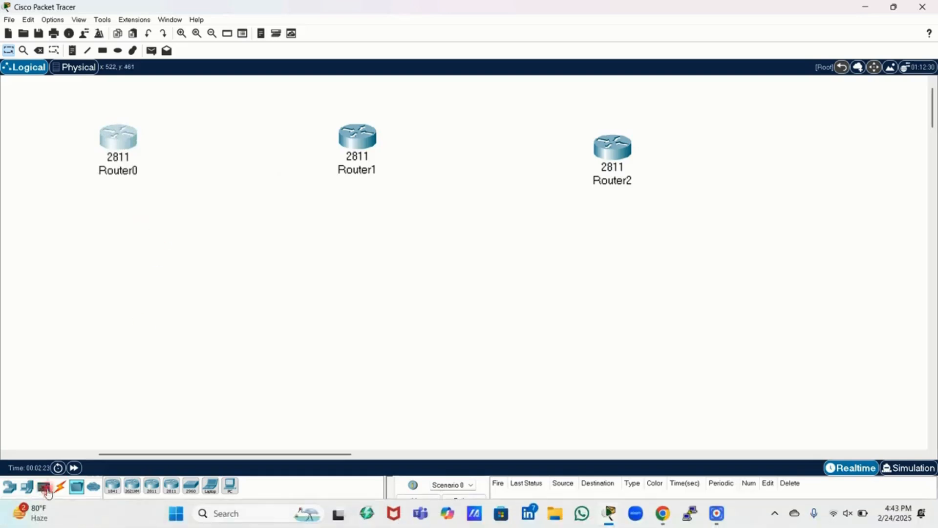
Step: Place three 2950-24 switches in the workspace, one below each router
click(10, 486)
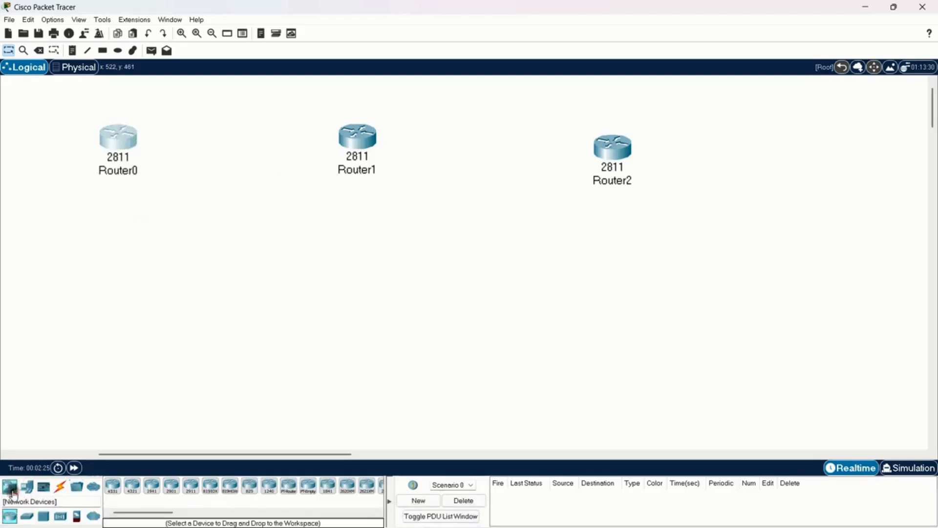
click(27, 515)
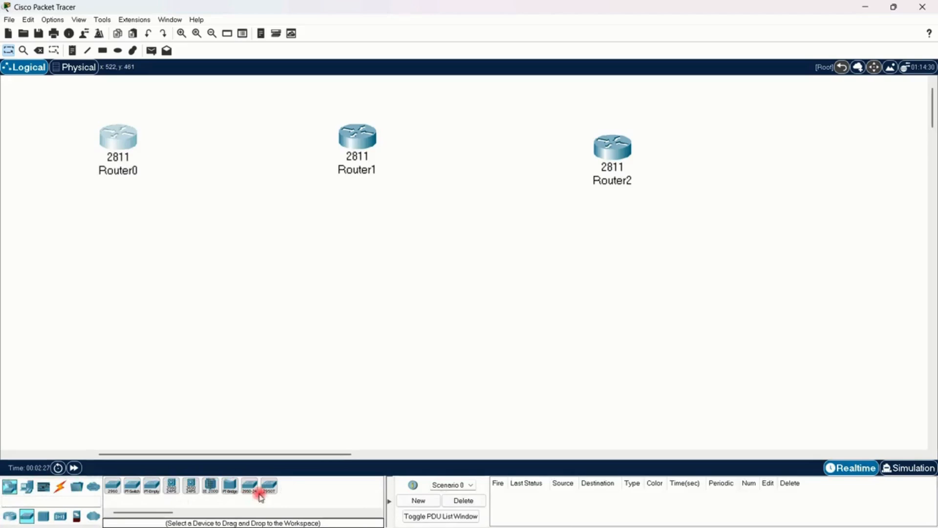
click(249, 486)
click(107, 257)
click(364, 251)
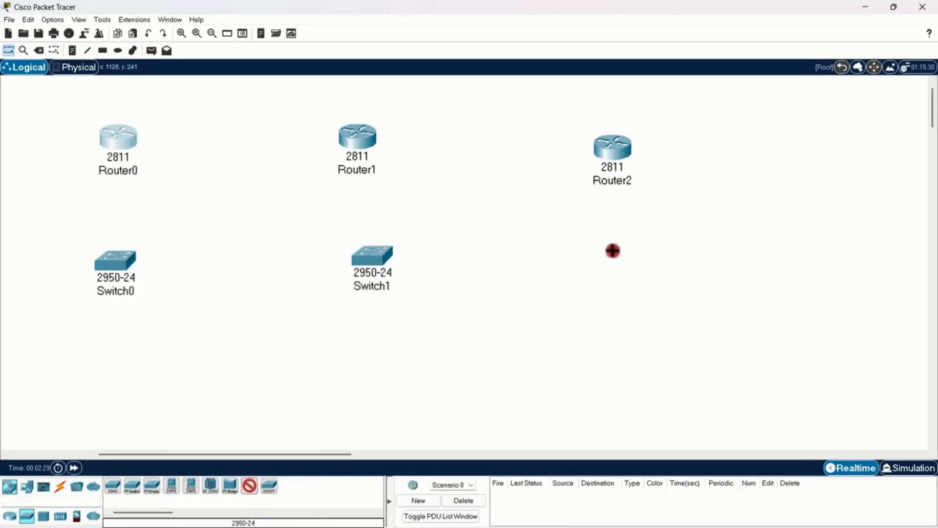
click(613, 250)
right_click(355, 353)
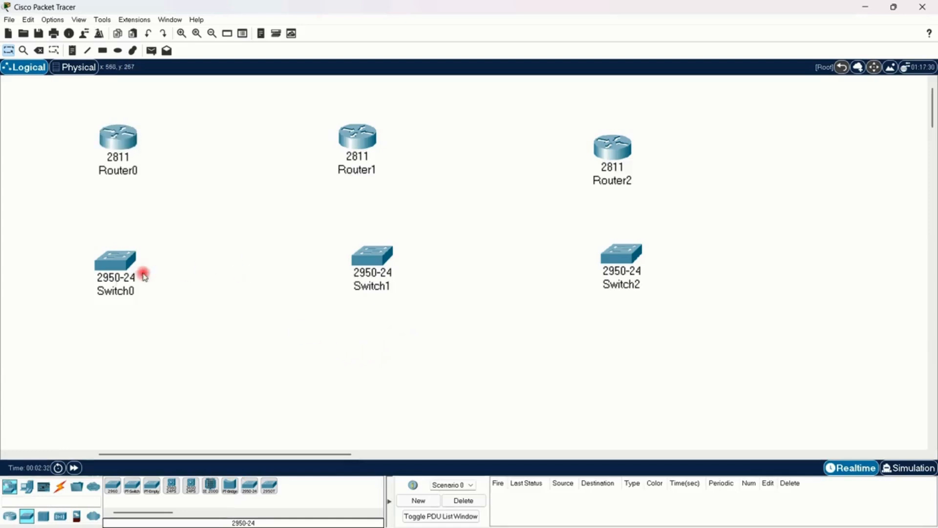
Step: Place six PC-PT end devices in a row, two below each switch
click(27, 486)
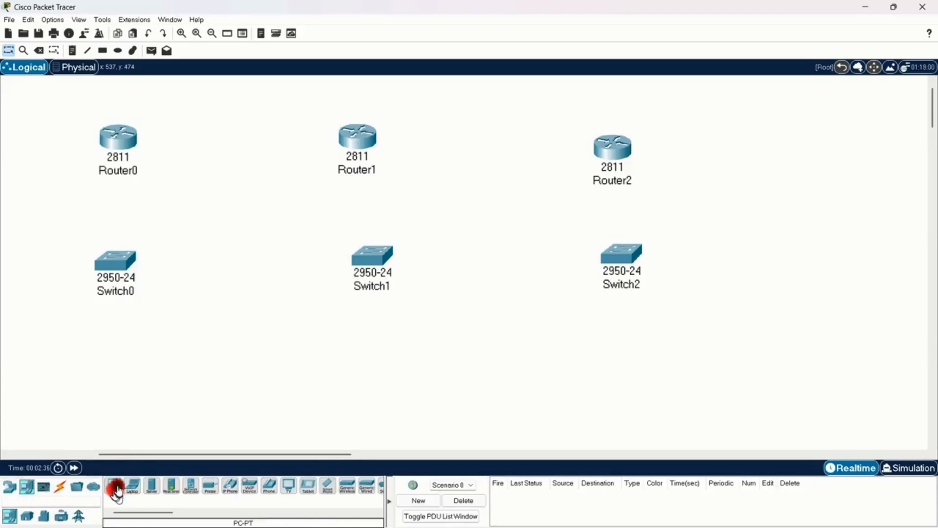
click(66, 353)
click(166, 368)
click(326, 362)
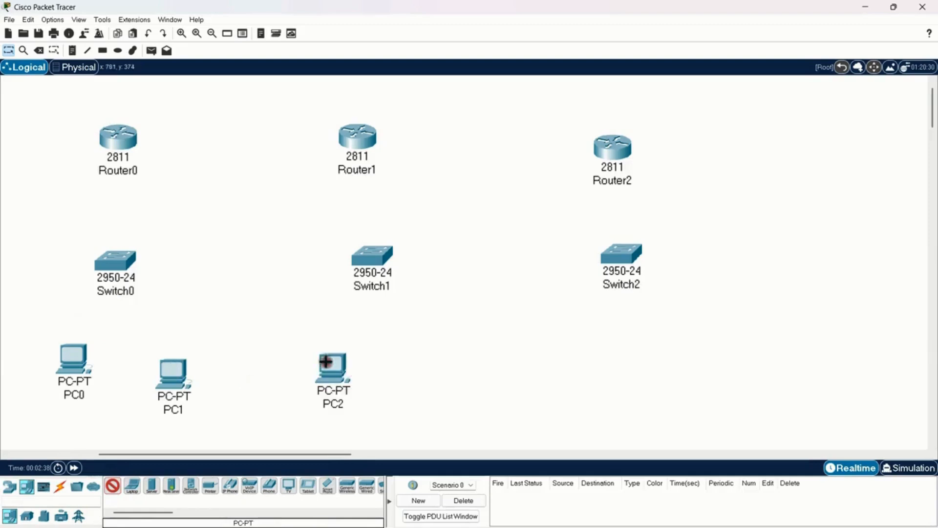
click(426, 366)
click(617, 346)
click(703, 351)
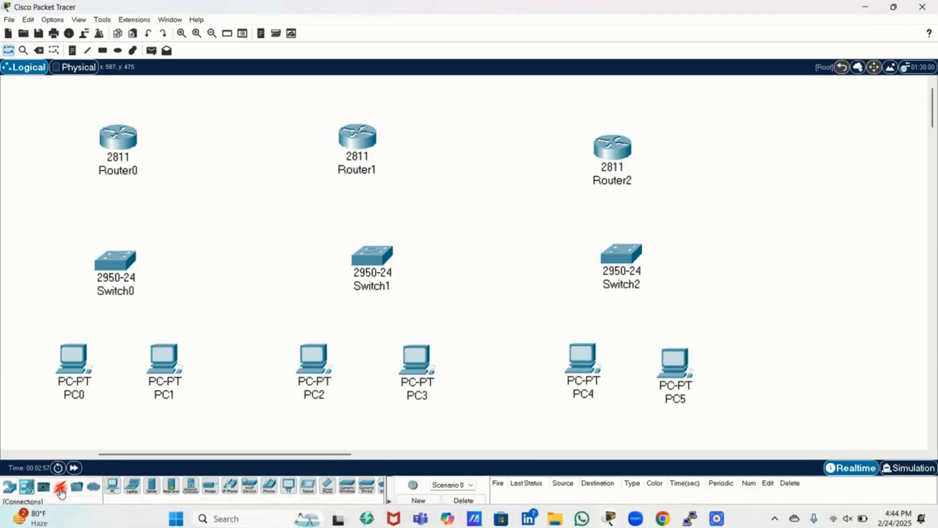
Step: Cable PC0 and PC1 to Switch0 using the automatically chosen connection type
click(60, 490)
click(112, 485)
click(73, 361)
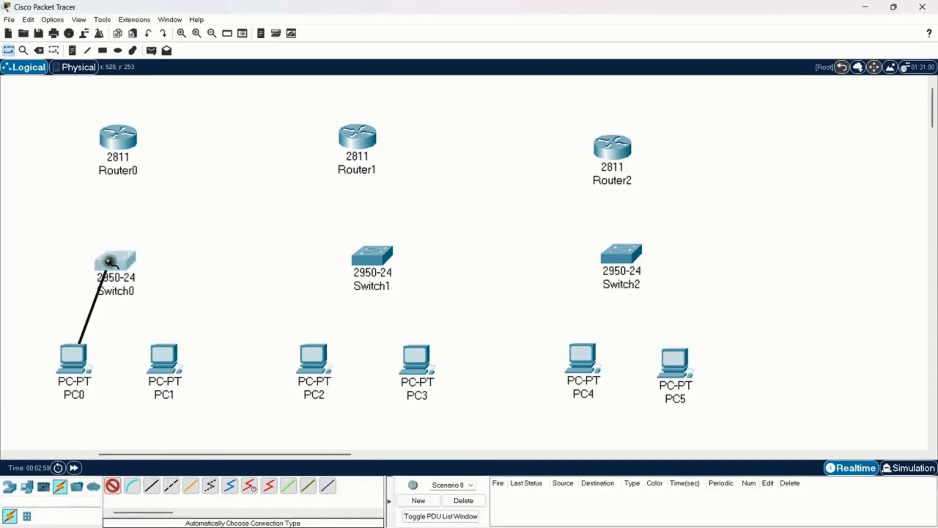
click(109, 263)
click(111, 261)
click(163, 356)
Step: Cable Switch0 to Router0, and link Router0 to Router1 and Router1 to Router2
click(120, 259)
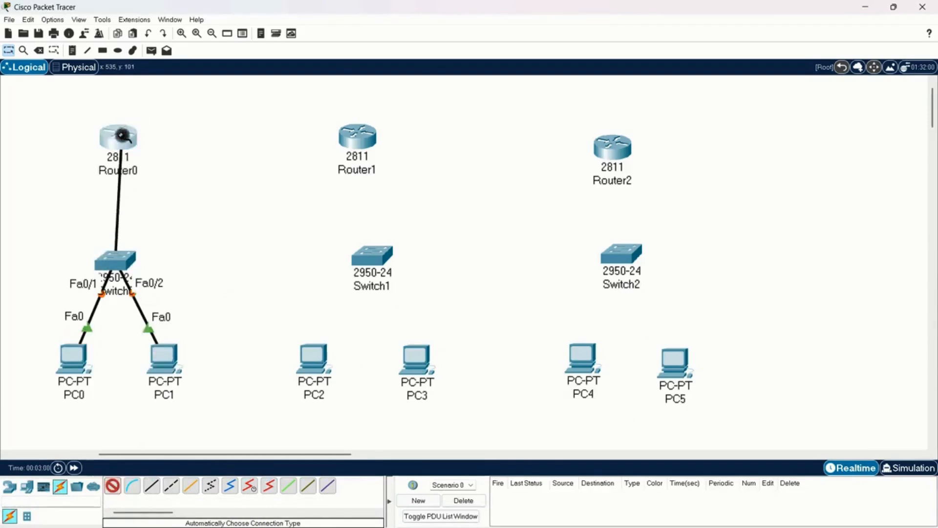
click(121, 137)
click(121, 137)
click(356, 139)
click(357, 139)
click(610, 149)
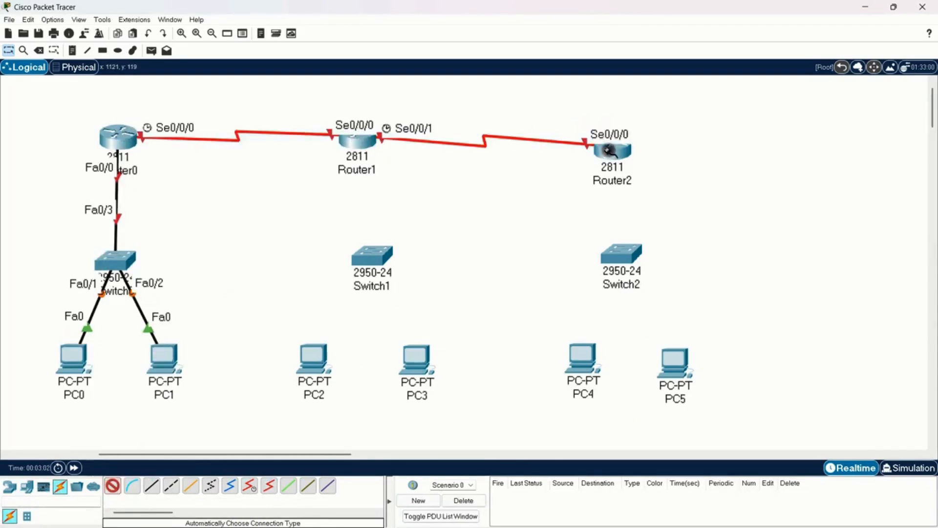
Step: Cable Router2 to Switch2, and Switch2 to PC4 and PC5
click(610, 150)
click(620, 252)
click(621, 252)
click(582, 361)
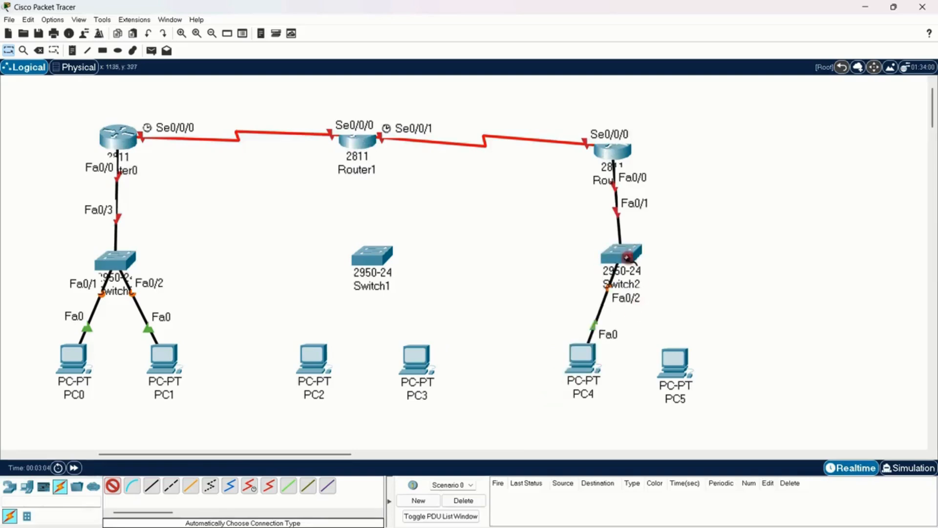
click(627, 258)
click(674, 364)
Step: Cable Switch1 to PC2, PC3 and Router1, and return to the selection tool
click(374, 259)
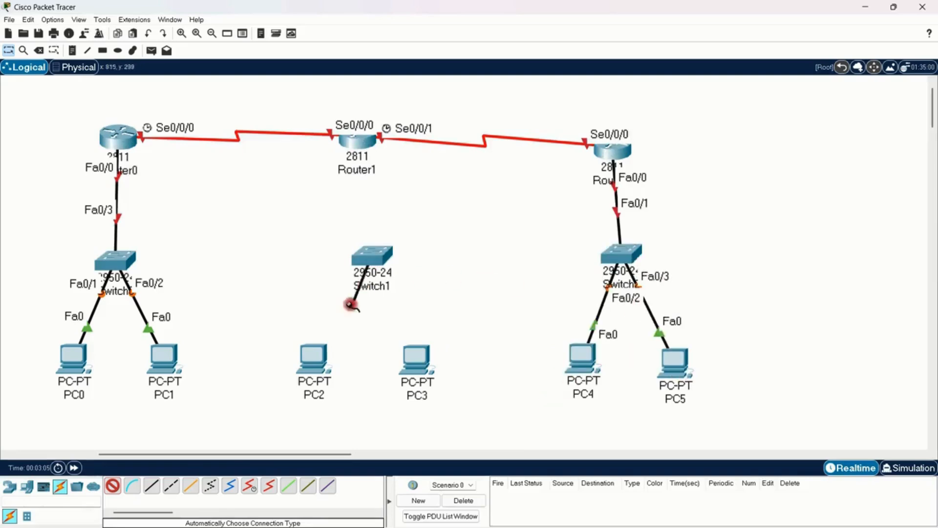
click(321, 350)
click(369, 256)
click(415, 366)
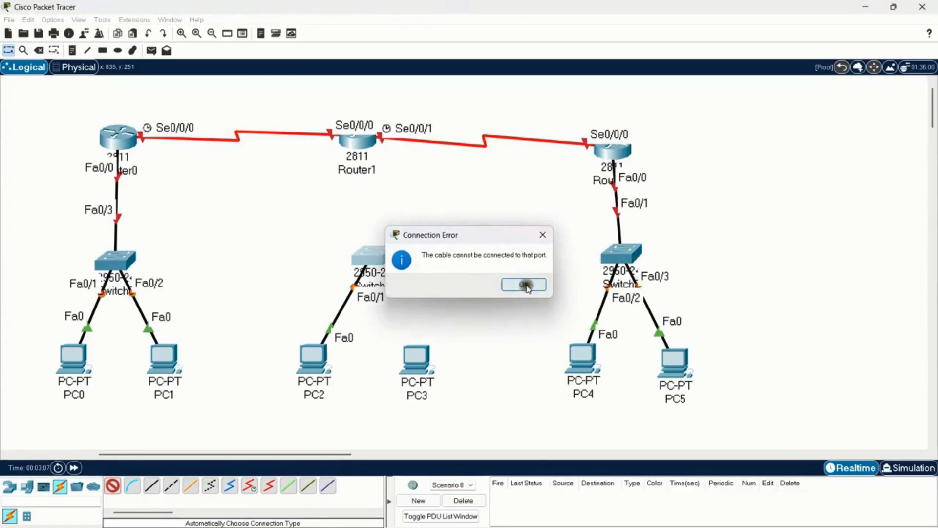
click(523, 284)
click(416, 365)
click(371, 256)
click(359, 138)
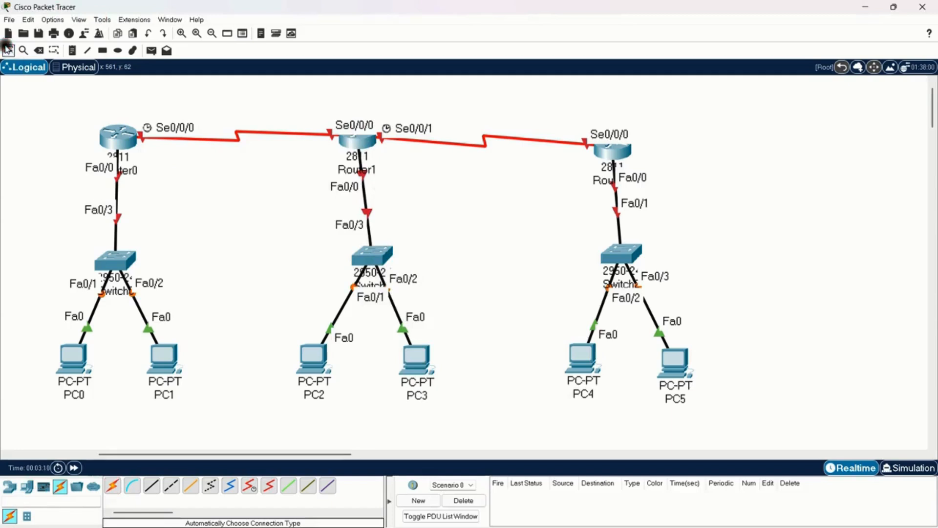
click(8, 49)
click(191, 220)
click(191, 221)
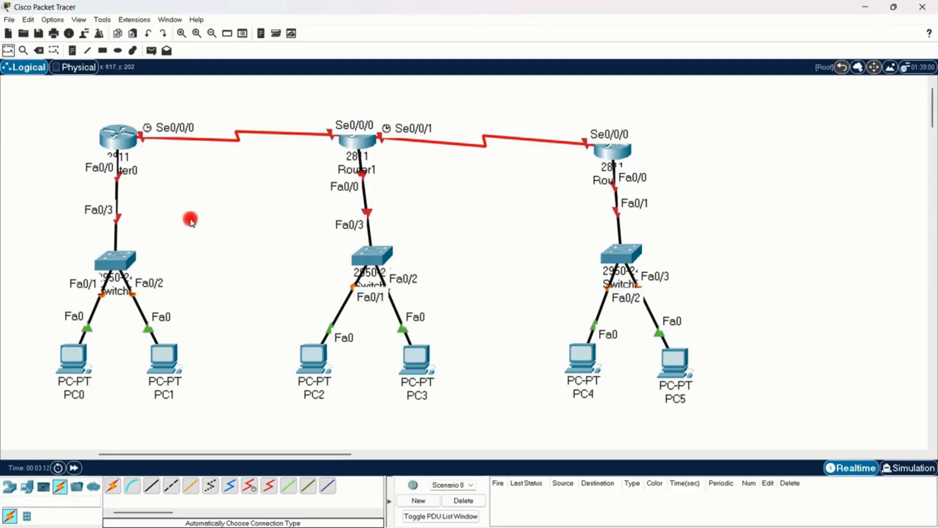
click(190, 220)
Step: Start a text note in the workspace above Router0
click(72, 50)
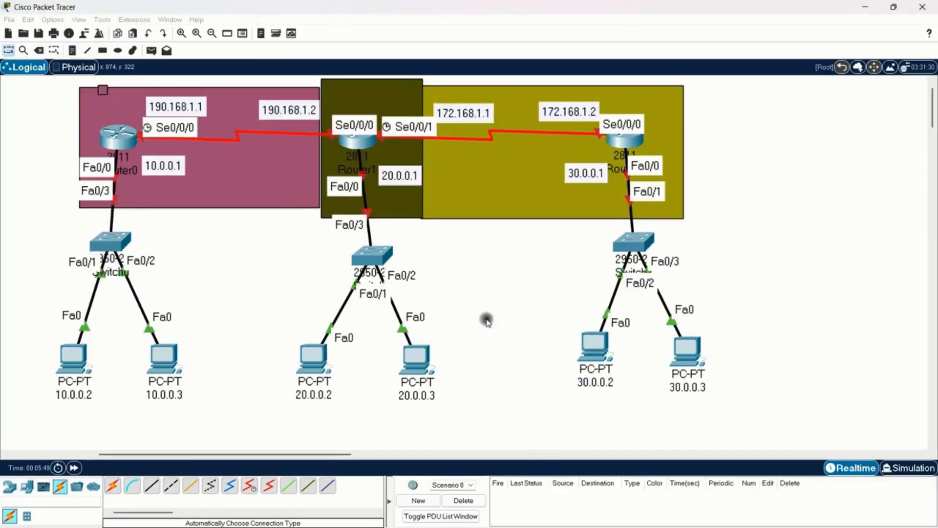
click(487, 320)
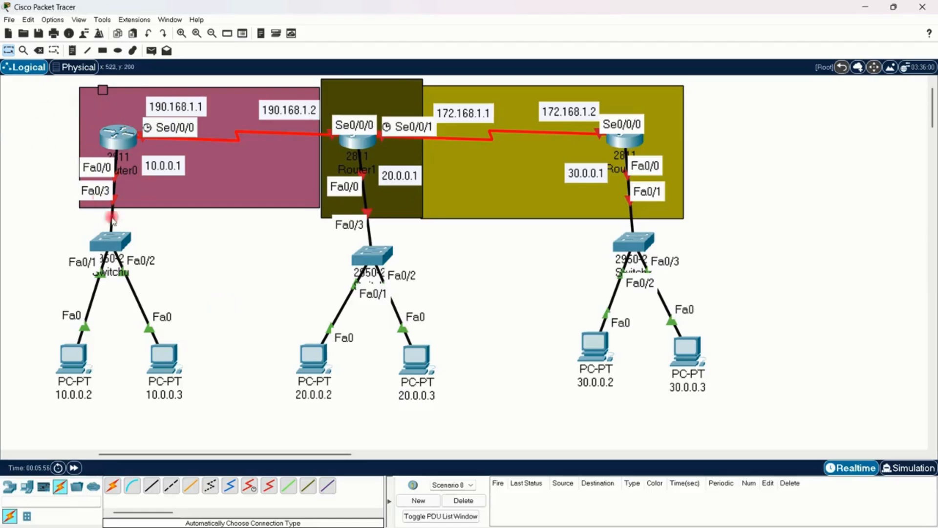
Step: Open Router0's command-line interface in an enlarged window placed clear of Router0's part of the topology
double_click(117, 137)
drag(356, 94, 417, 72)
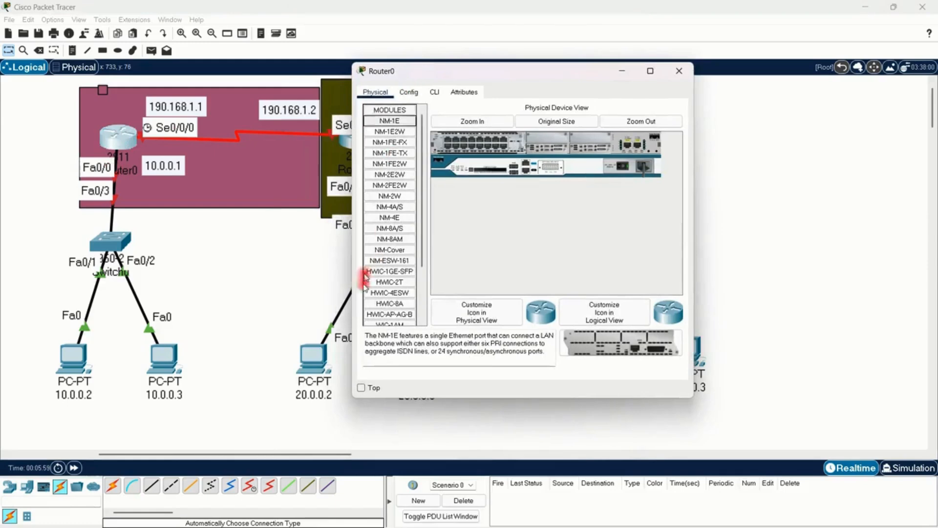
drag(349, 377, 221, 425)
drag(434, 399, 433, 439)
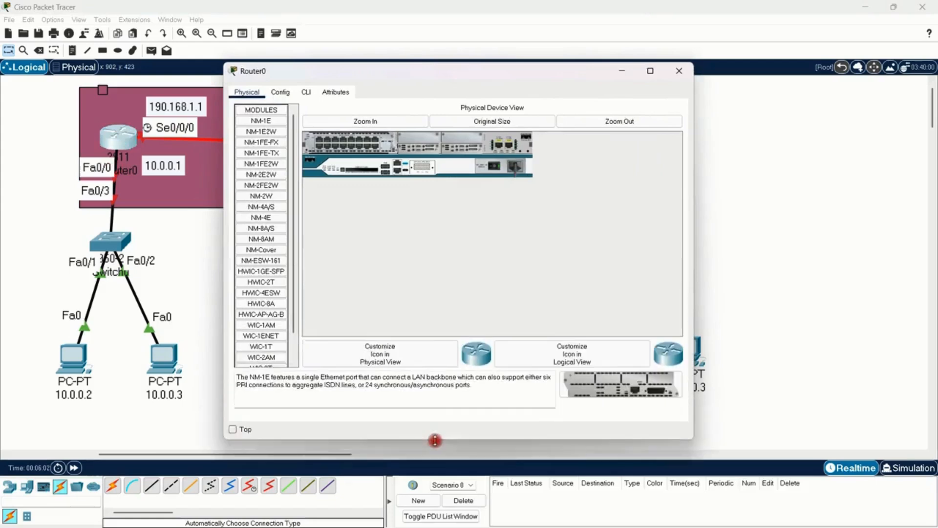
drag(427, 62, 667, 59)
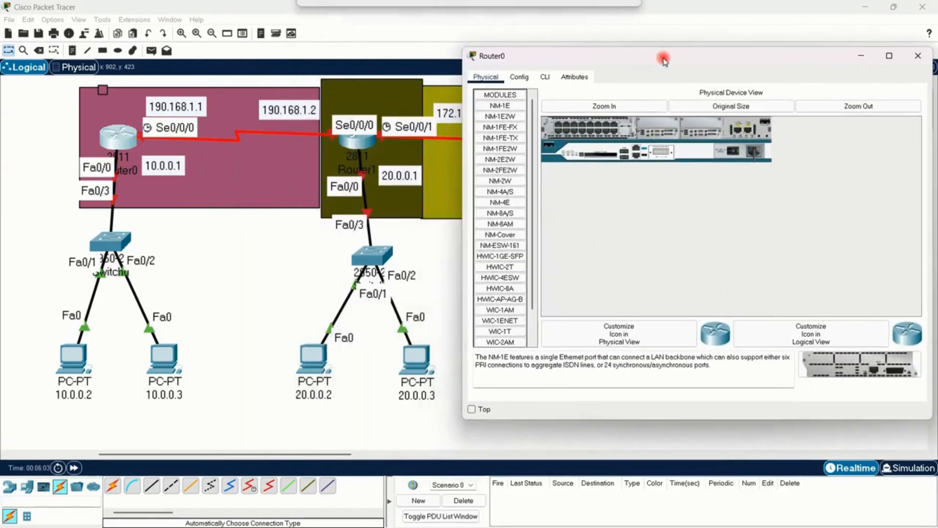
click(545, 77)
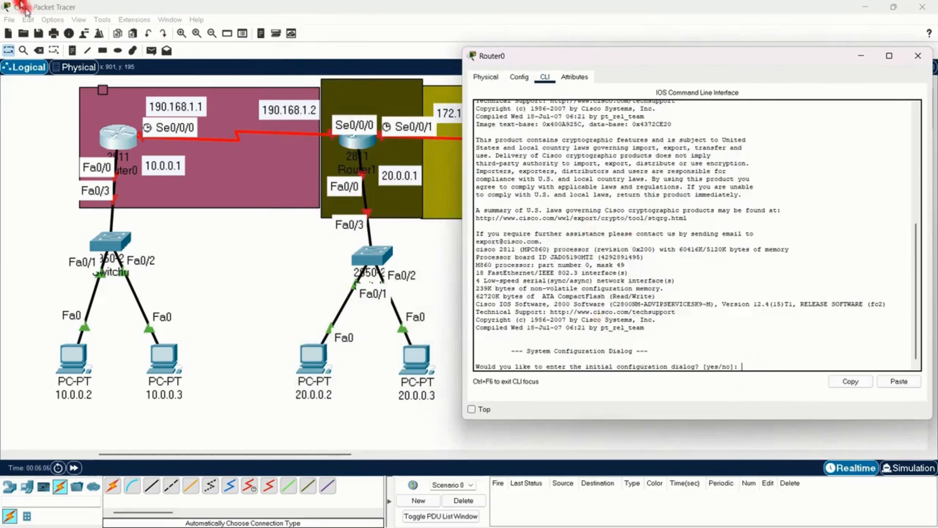
Step: Set the CLI font size to 17 and the tooltip font size to 12 in the preferences
click(62, 21)
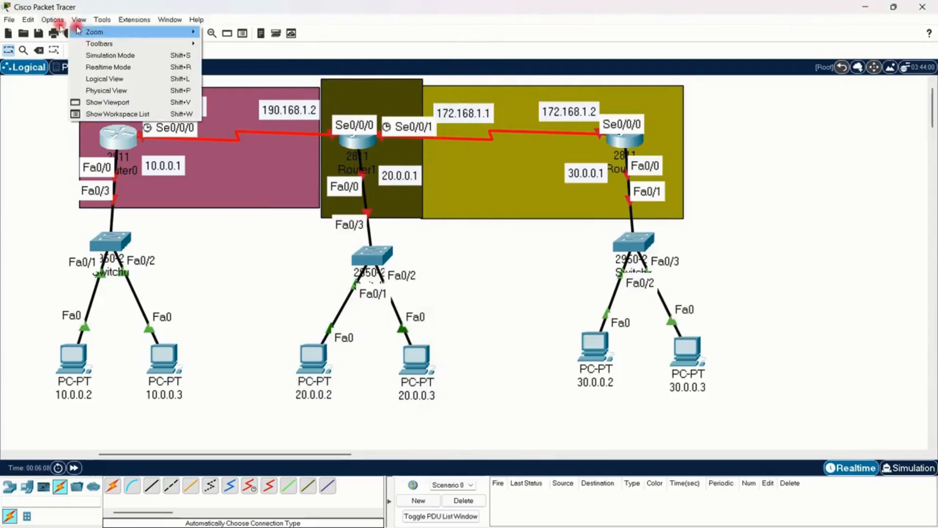
click(73, 32)
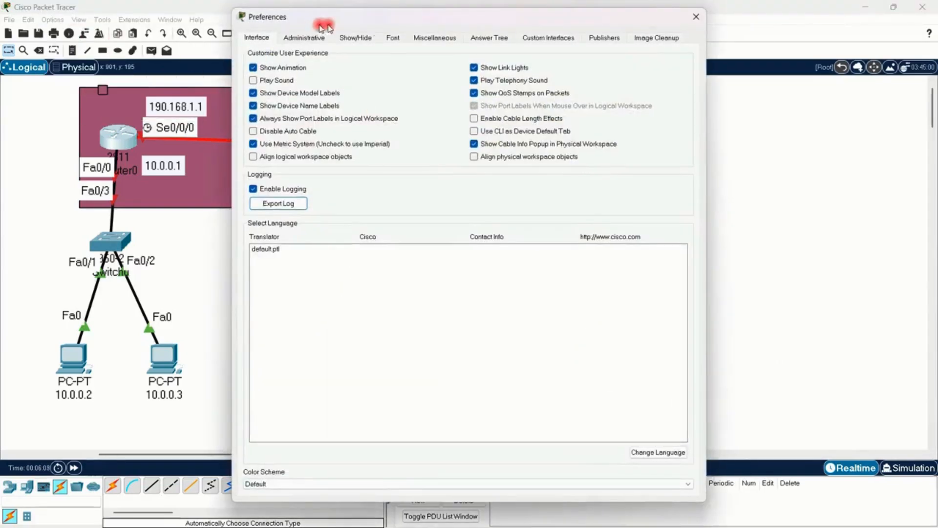
click(392, 38)
click(581, 124)
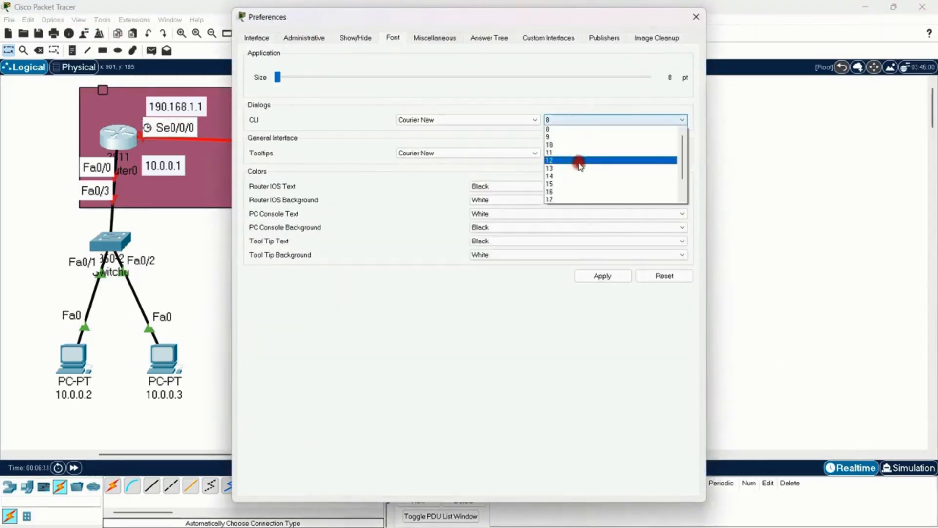
click(587, 176)
click(589, 154)
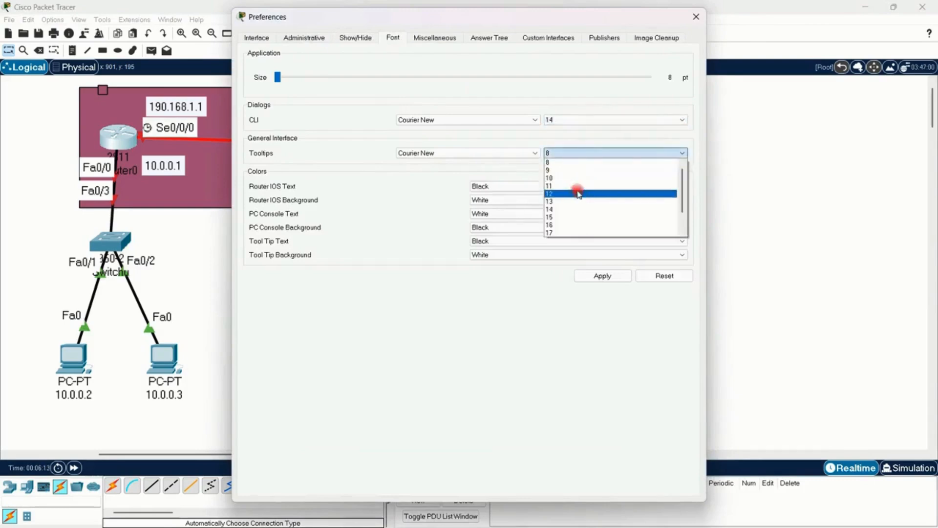
click(578, 192)
click(571, 121)
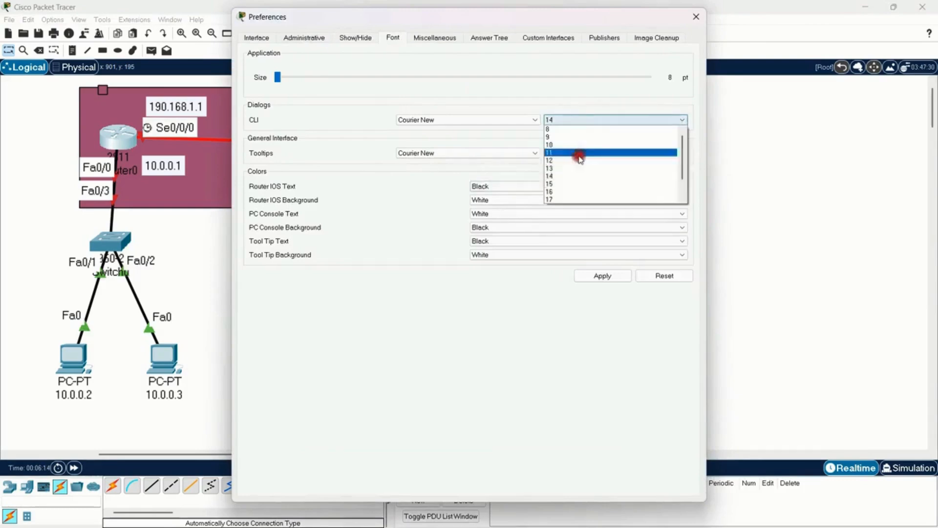
click(574, 199)
Step: Set the router IOS text to white and its background to black, apply the preferences and close them
click(481, 187)
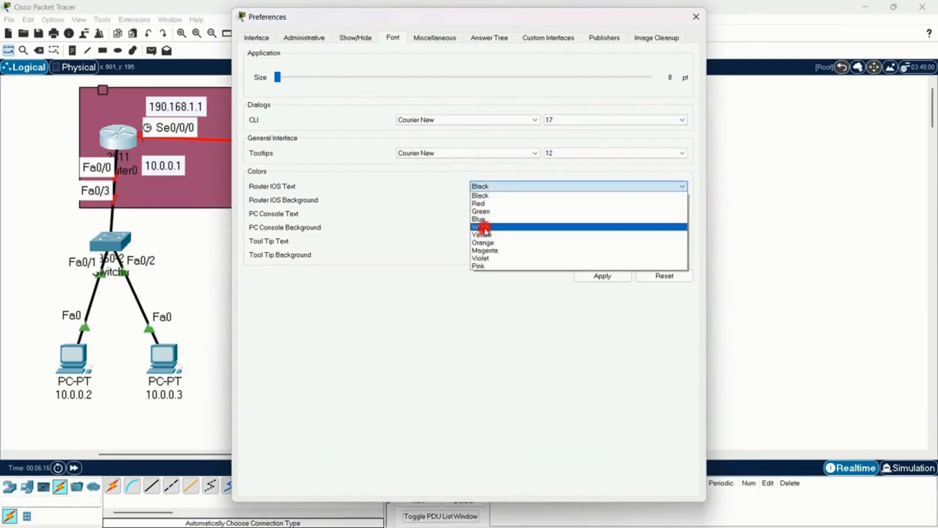
click(481, 227)
click(491, 200)
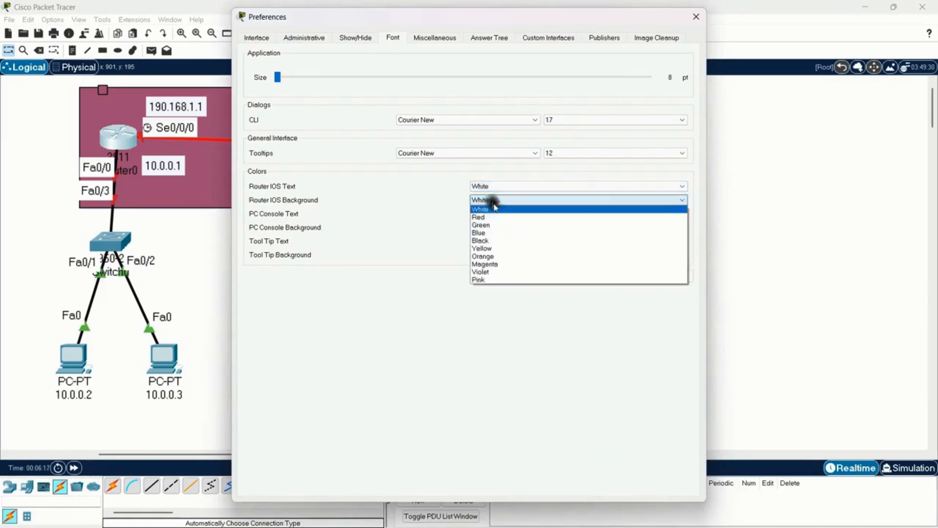
click(494, 240)
click(606, 275)
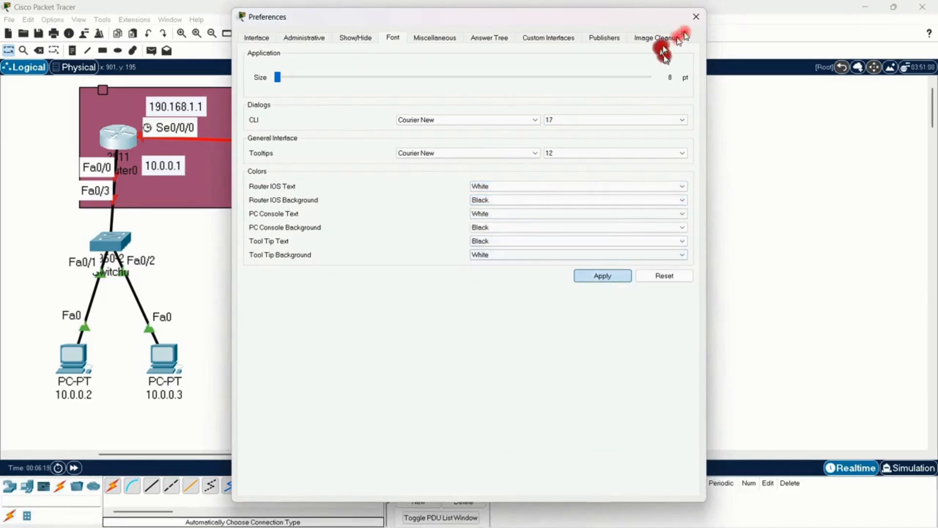
click(696, 16)
Step: Reopen Router0's command-line interface and enlarge its window while keeping Router0's part of the topology visible
click(117, 138)
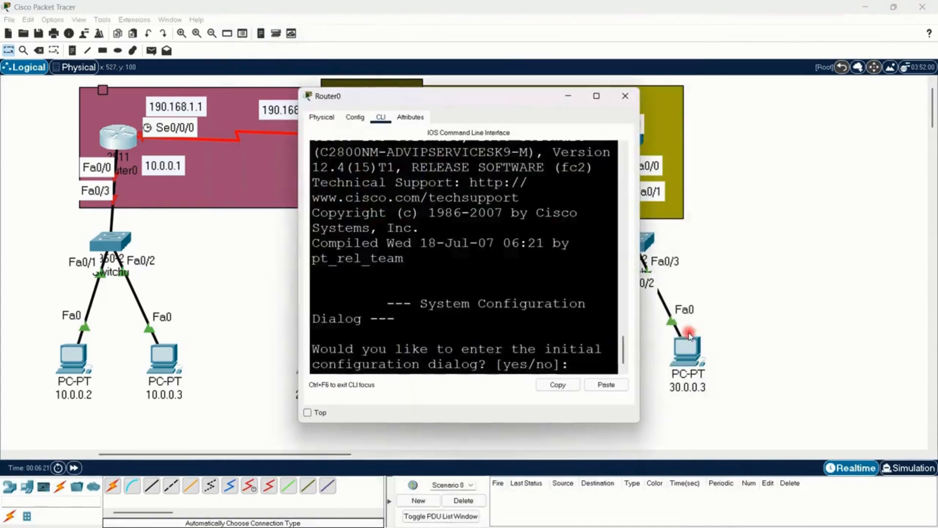
drag(641, 274, 931, 295)
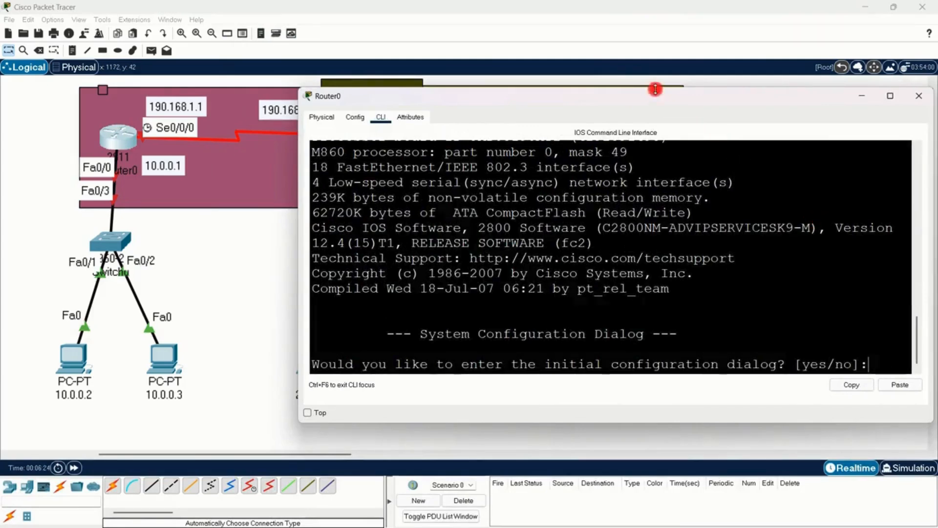
drag(655, 89, 655, 32)
click(697, 350)
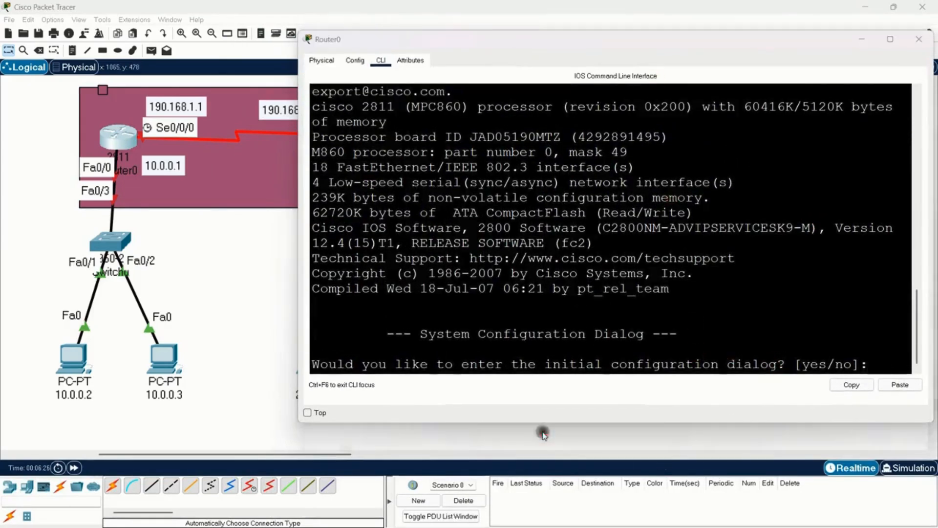
drag(586, 422, 727, 450)
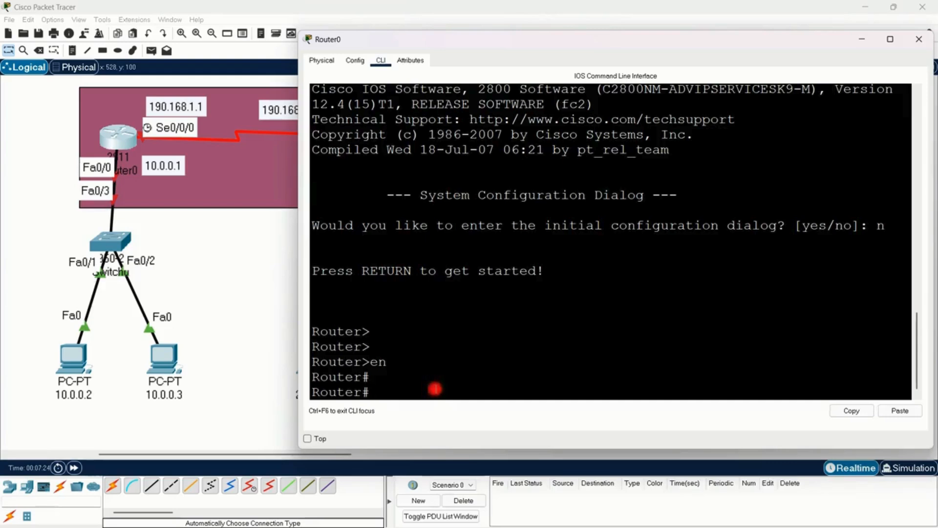
Step: Try to select interface fa0/0 directly from Router0's privileged mode, and try the command cobnf
text(t fa0/0)
key(Return)
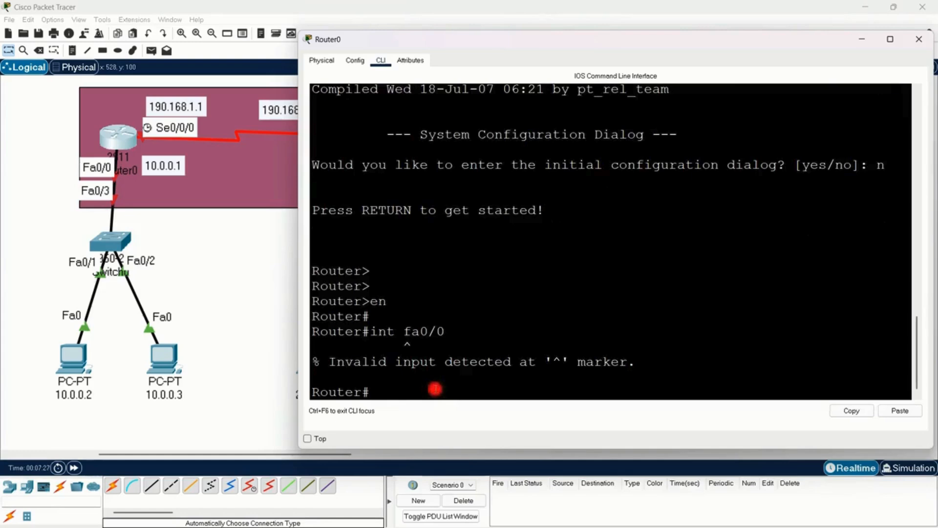
text(cobnf)
key(Return)
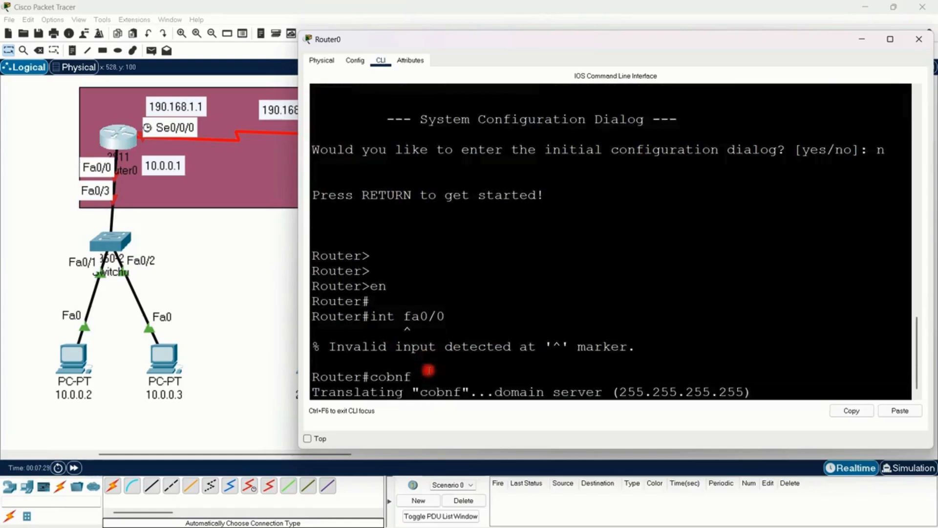
Step: Fast-forward the simulation time in the workspace and return to Router0's command line
click(130, 438)
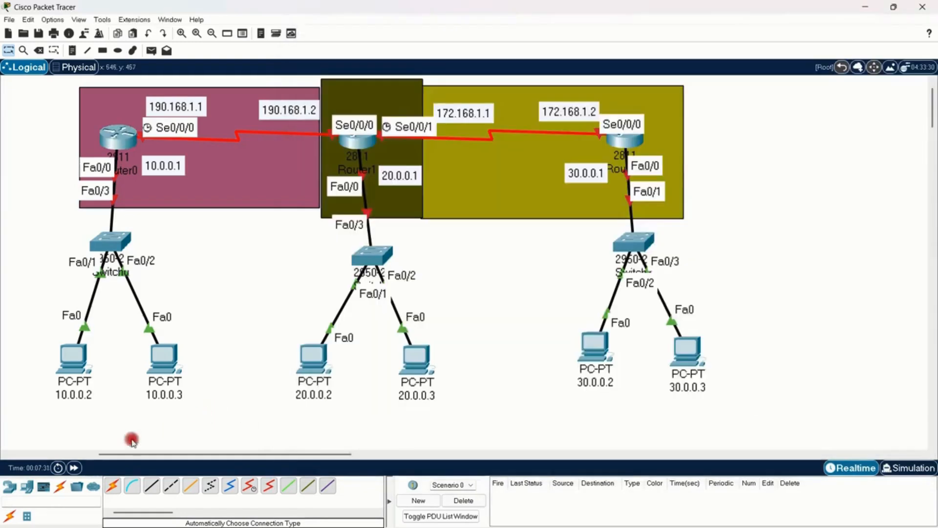
click(73, 469)
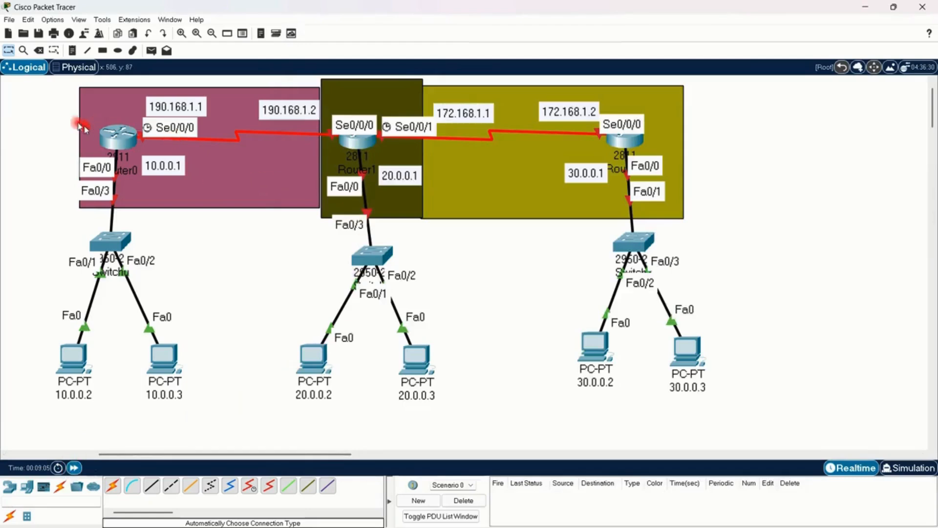
click(117, 137)
click(448, 397)
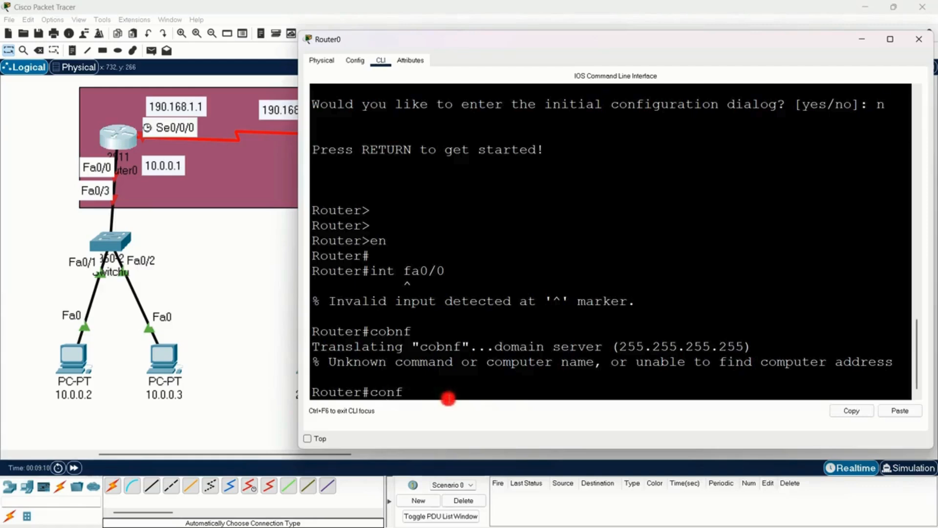
Step: Enter Router0's global configuration mode from the terminal with conf and select interface fa0/0
text(conf)
key(Return)
key(Return)
key(Return)
key(Return)
key(Return)
key(Return)
key(Return)
key(Return)
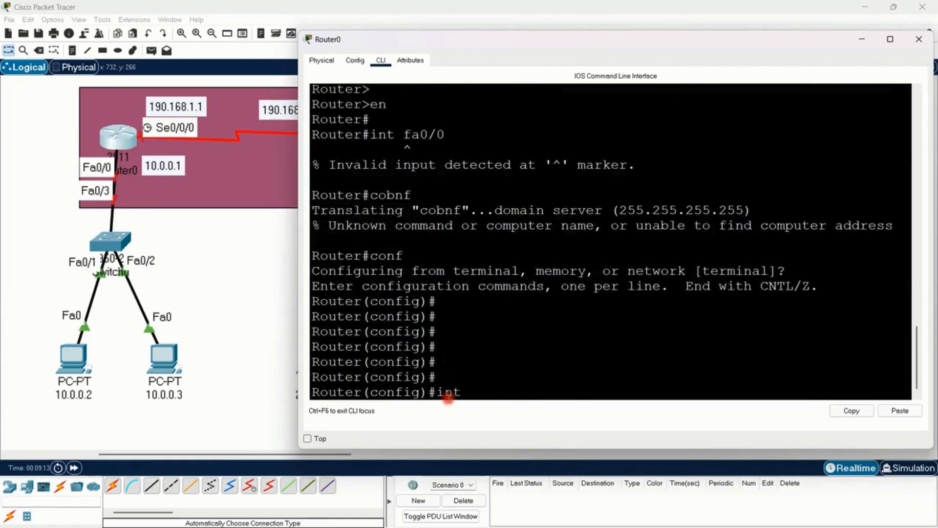
text(int fa0/0)
key(Return)
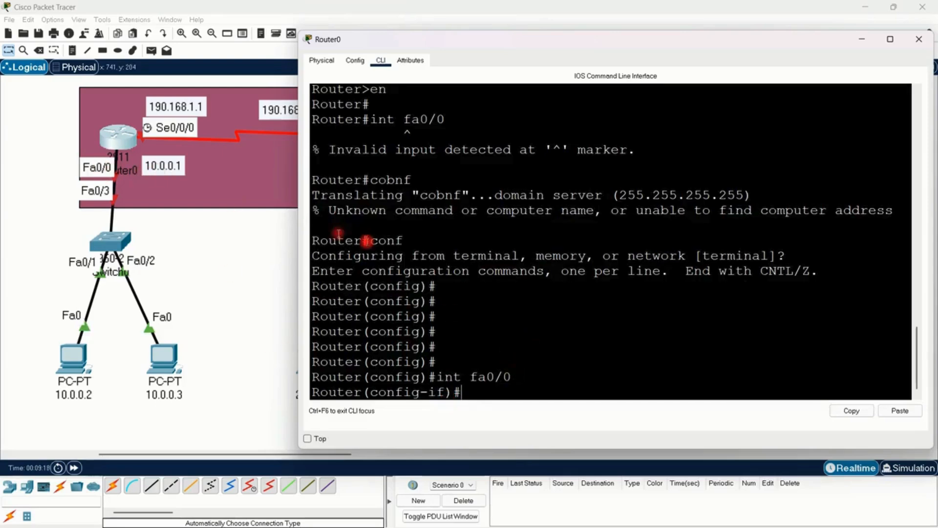
Step: Assign IP address 10.0.0.1 with mask 255.0.0.0 to Router0's fa0/0 and enable the interface with no sh
text(ip ad)
key(Tab)
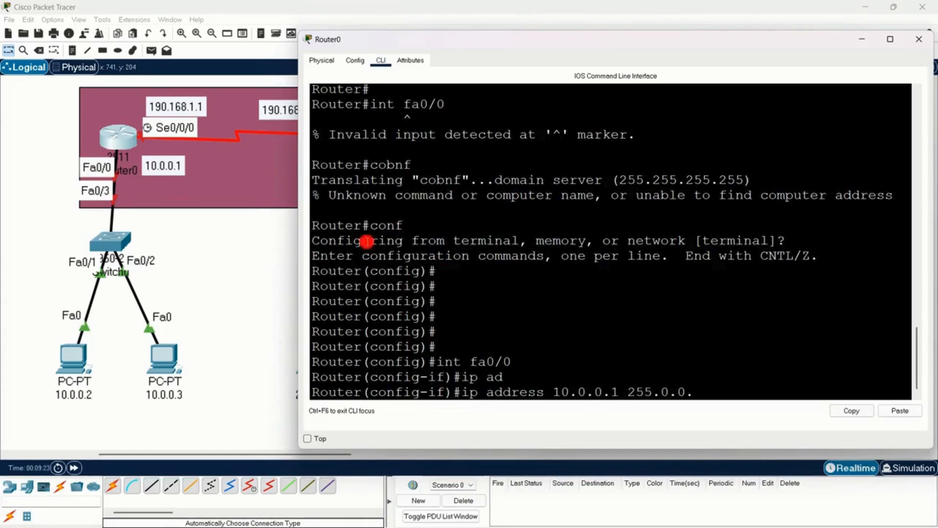
key(Return)
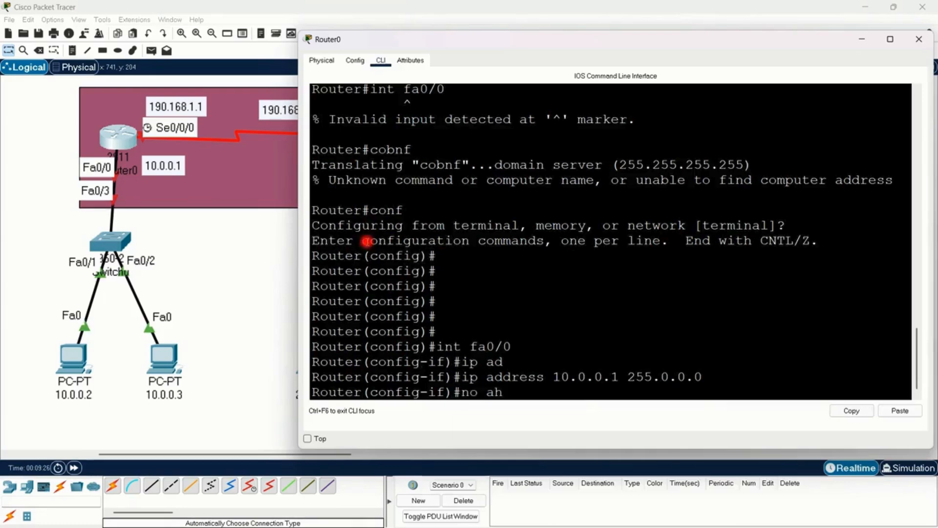
key(Return)
key(Return)
key(Return)
key(Return)
key(Return)
key(Return)
key(Return)
key(Return)
key(Return)
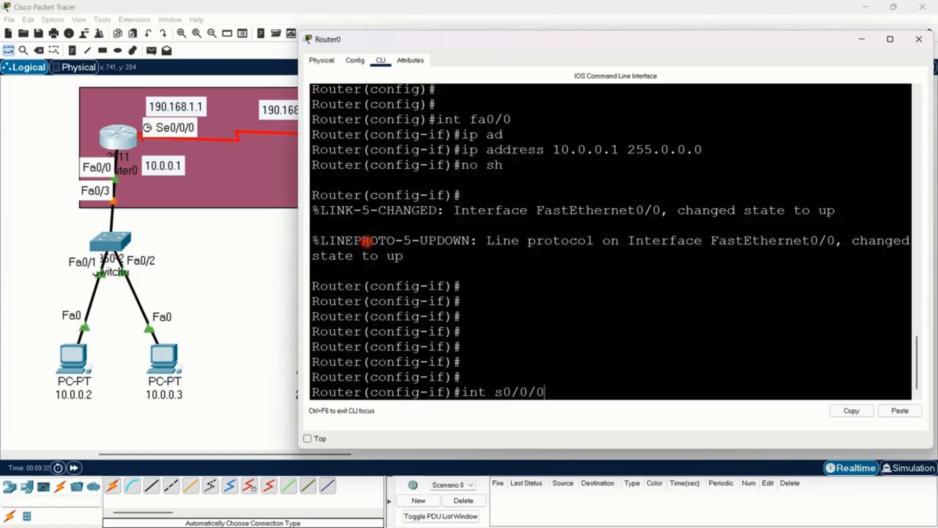
Step: Select Router0's interface s0/0/0 and assign it IP address 190.168.1.1 with mask 255.255.255.0
text(int s0/0/0)
key(Return)
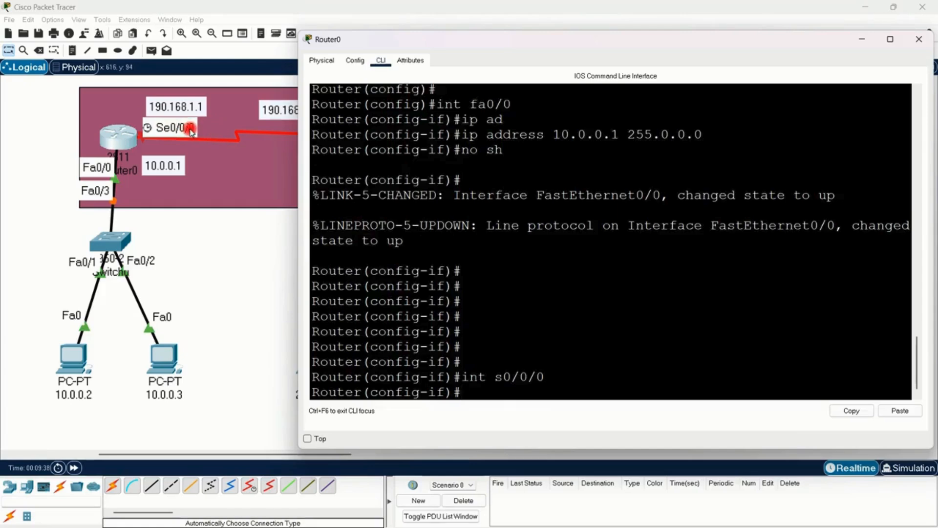
text(ip ad)
key(Tab)
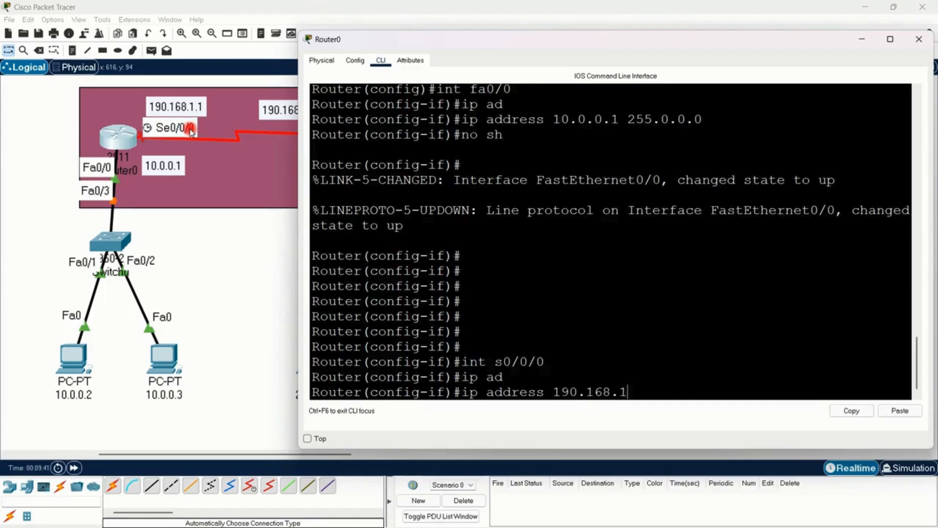
text(190.168.1.1 255.255.255.0)
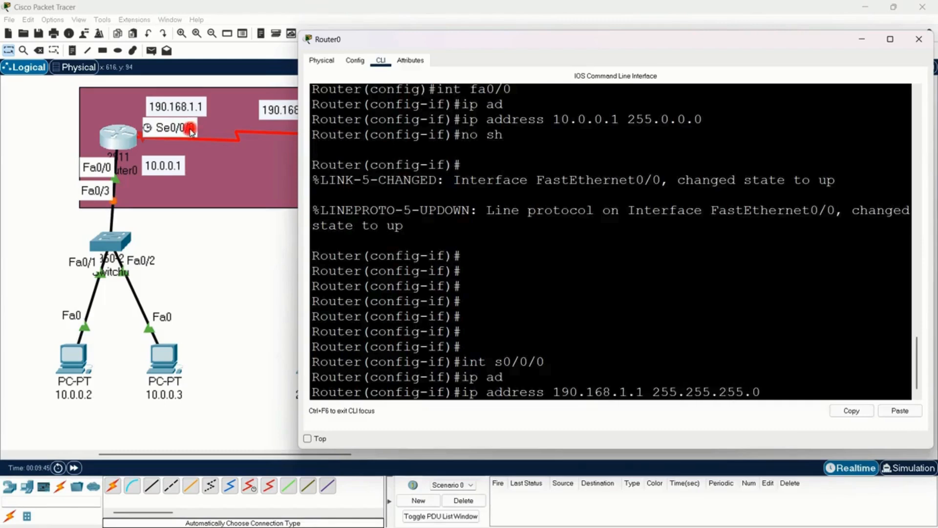
key(Return)
key(BackSpace)
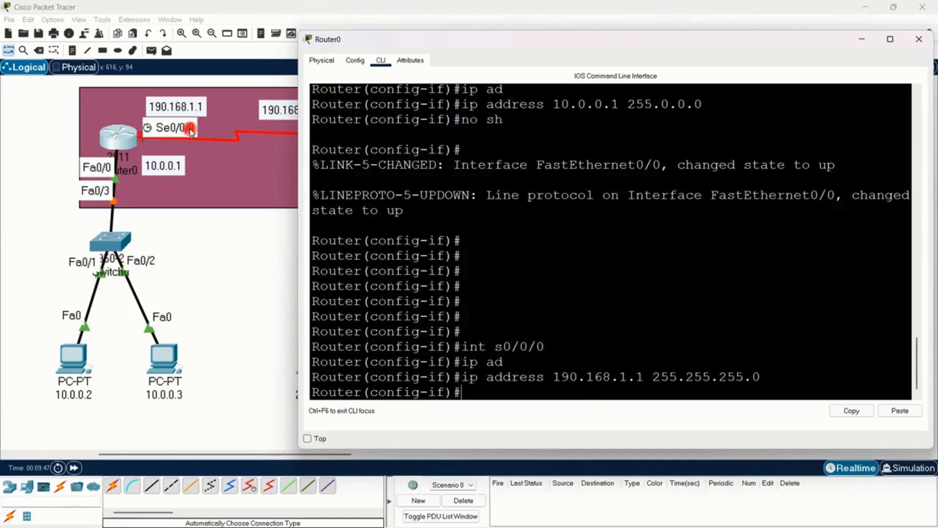
Step: Set the clock rate of Router0's s0/0/0 interface to 64000
text(clor)
key(Tab)
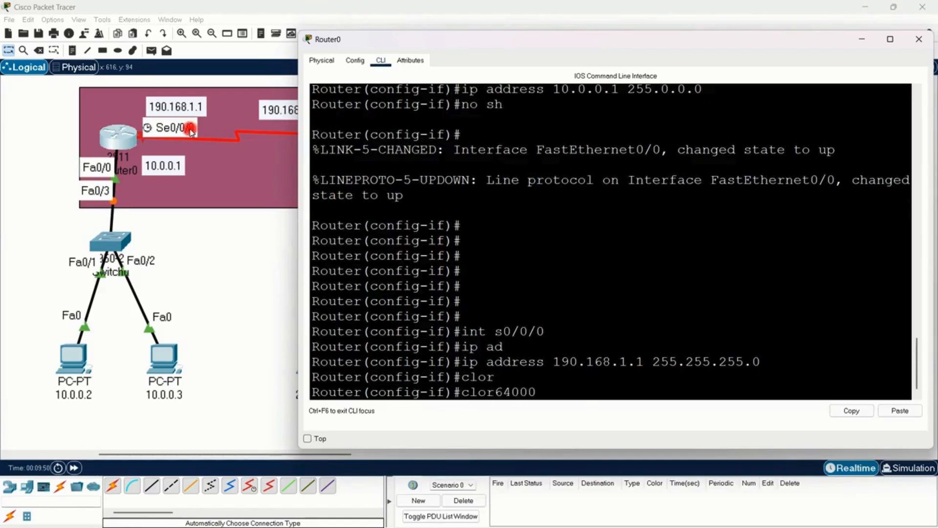
key(Tab)
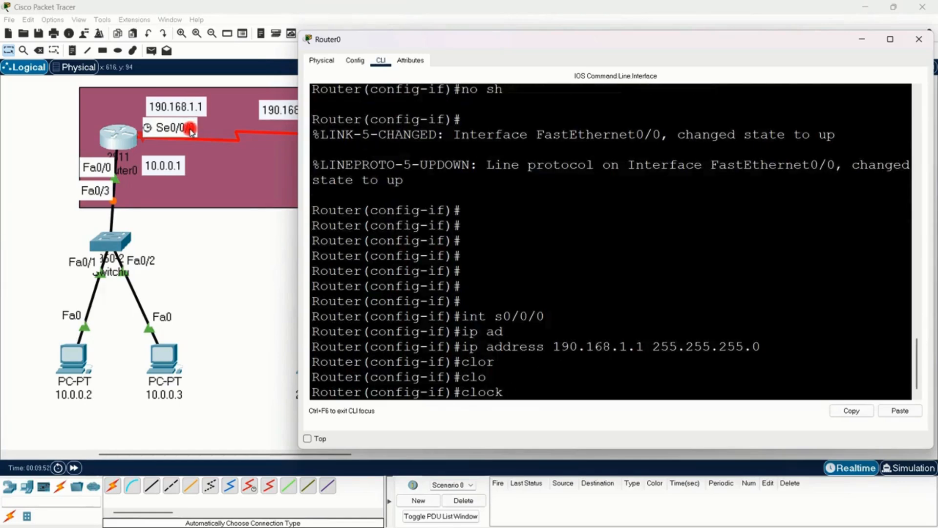
text(ra)
key(Tab)
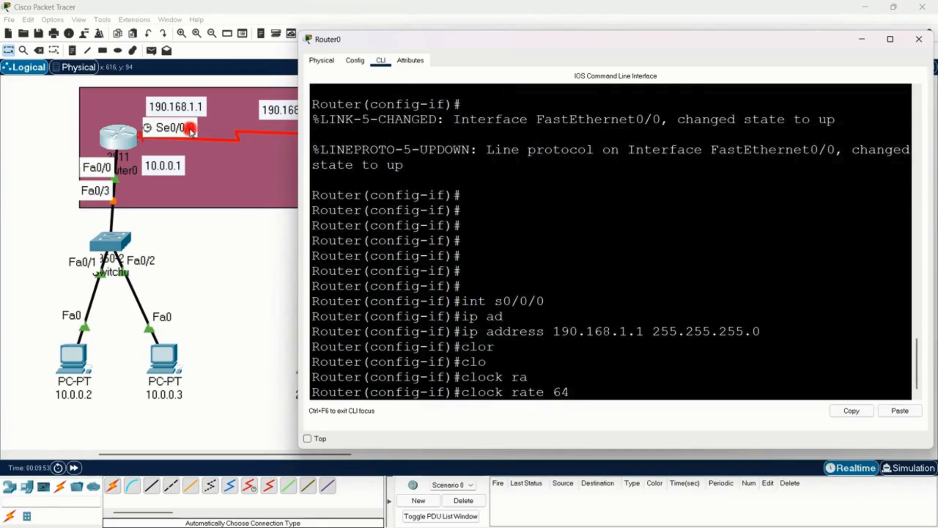
text(64000)
key(Return)
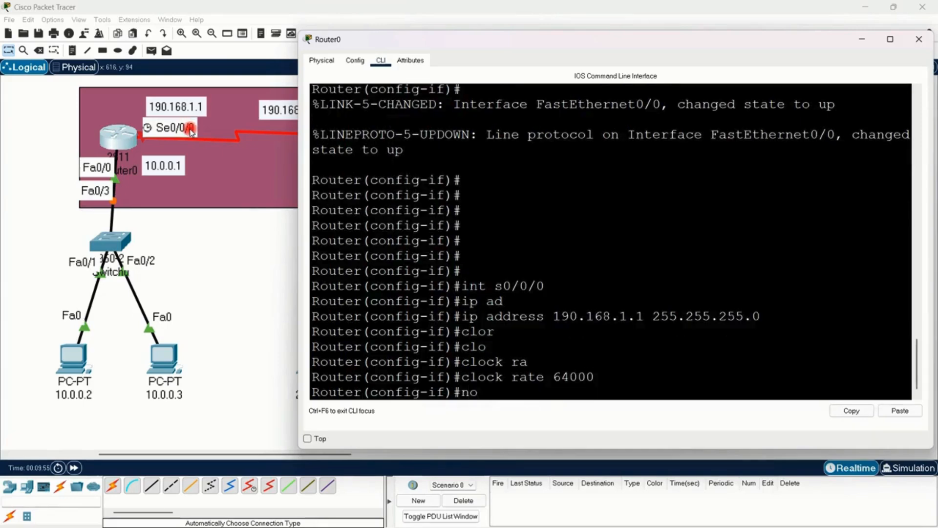
Step: Enable Router0's s0/0/0 interface with no sh
text(no sh)
key(Return)
key(Return)
key(Return)
key(Return)
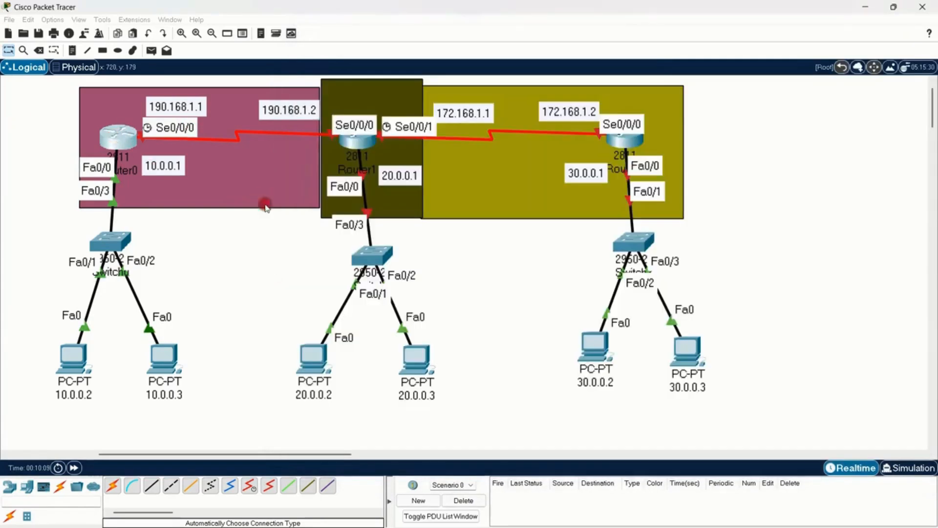
Step: Open Router1's command-line interface in an enlarged window placed clear of Router0 and Router1 in the topology
click(264, 203)
click(364, 142)
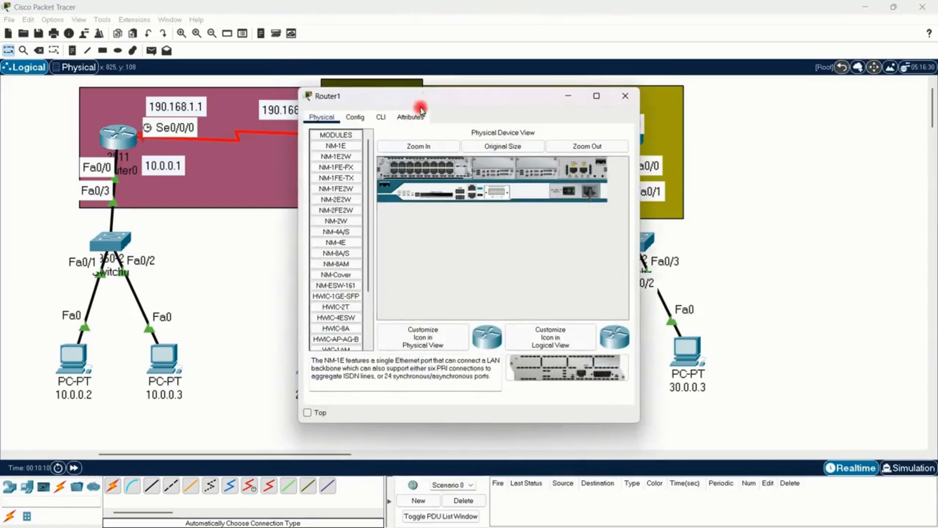
drag(429, 91, 619, 31)
click(630, 51)
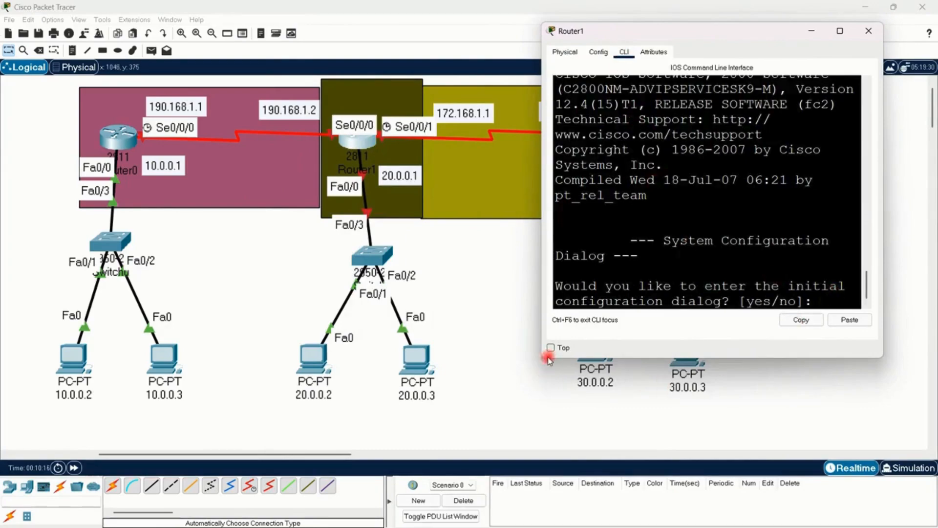
drag(542, 358, 457, 437)
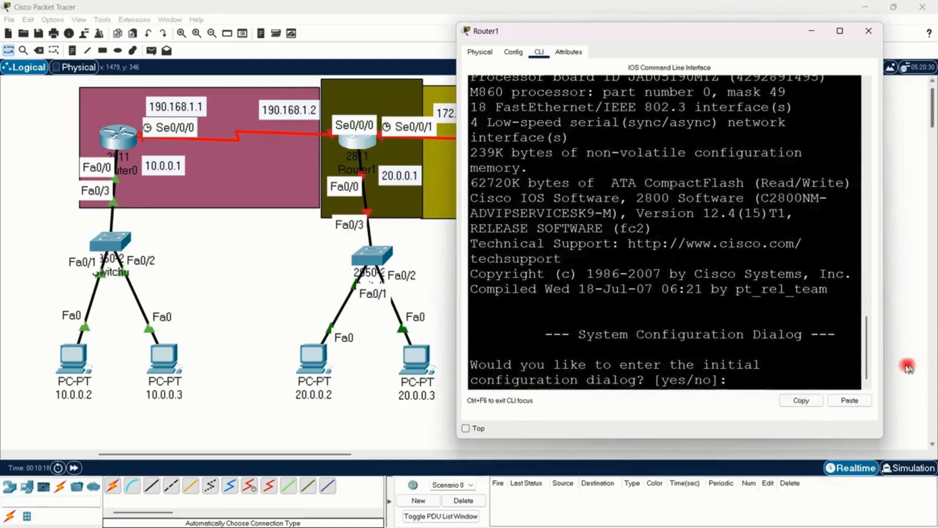
drag(883, 377, 910, 378)
click(698, 383)
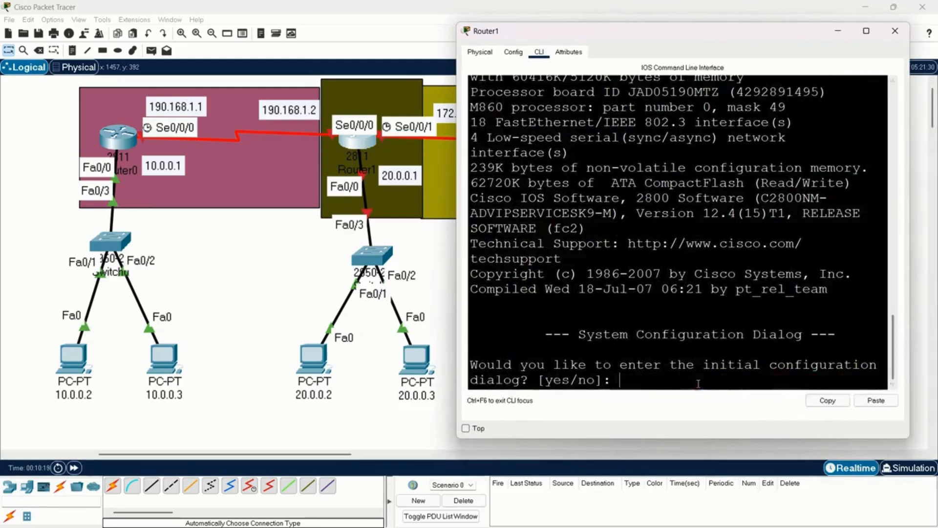
Step: Decline Router1's initial configuration dialog and enter privileged mode with en
text(n)
key(Return)
key(Return)
key(Return)
text(en)
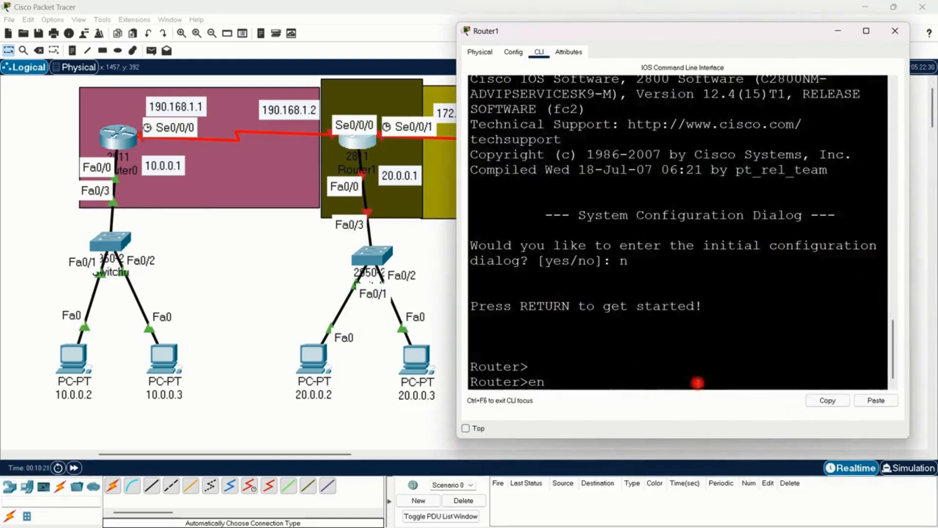
Step: Enter Router1's global configuration mode from the terminal with conf
key(Return)
text(conf)
key(Return)
key(Return)
key(Return)
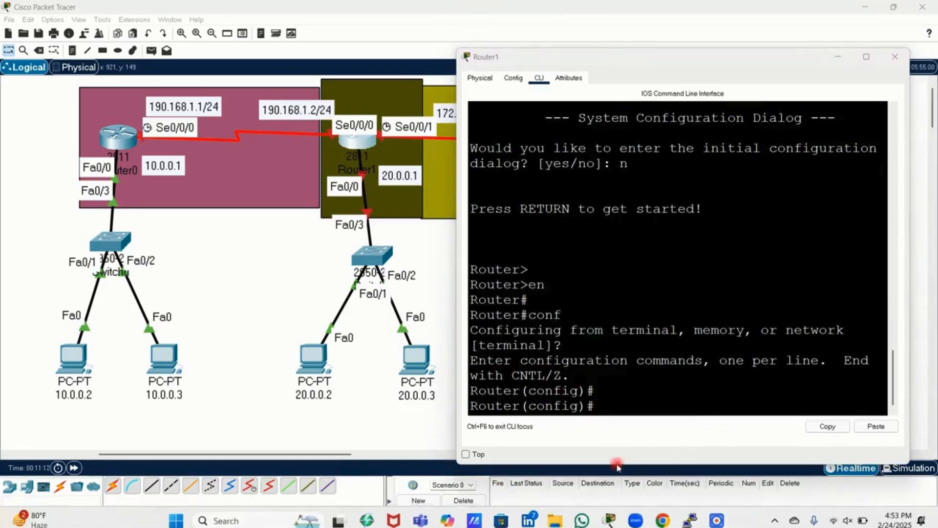
Step: Enter interface configuration mode for Router1's s0/0/0 with int s0/0/0
click(507, 504)
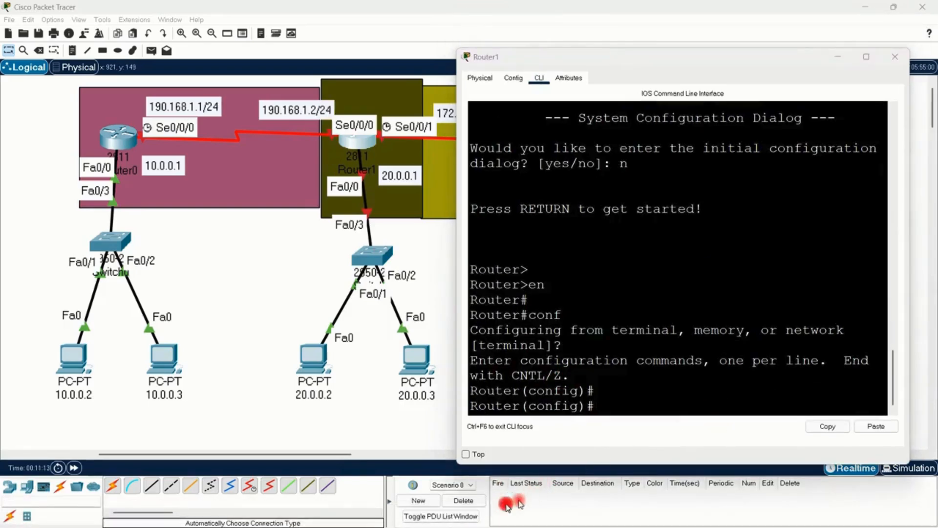
click(606, 413)
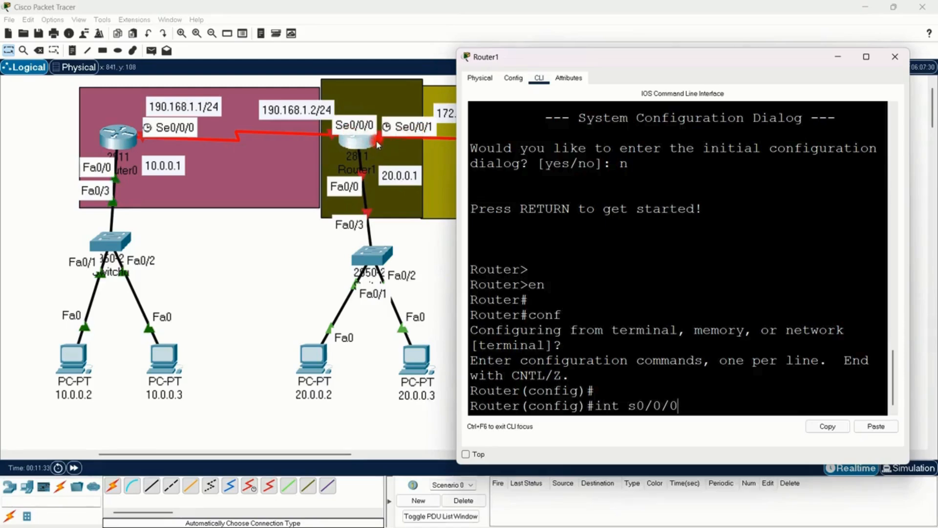
click(731, 403)
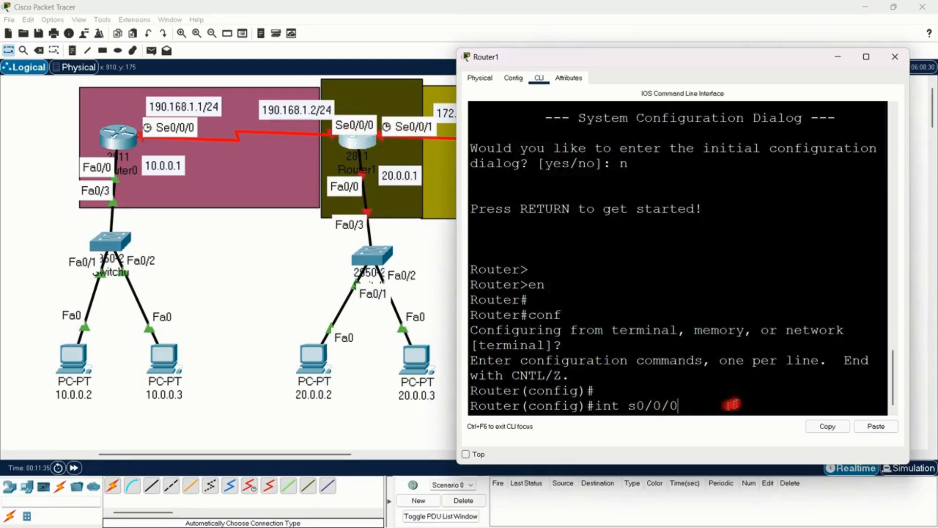
click(707, 400)
key(Return)
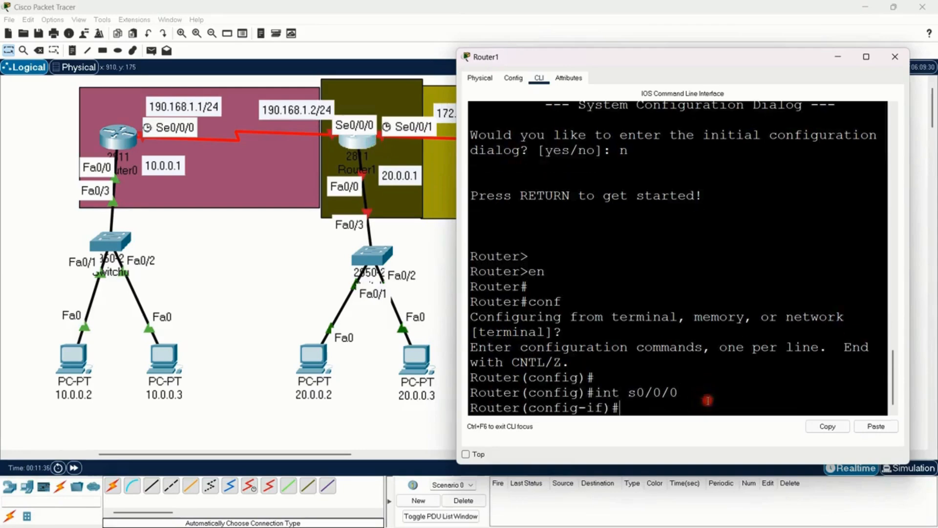
text(190)
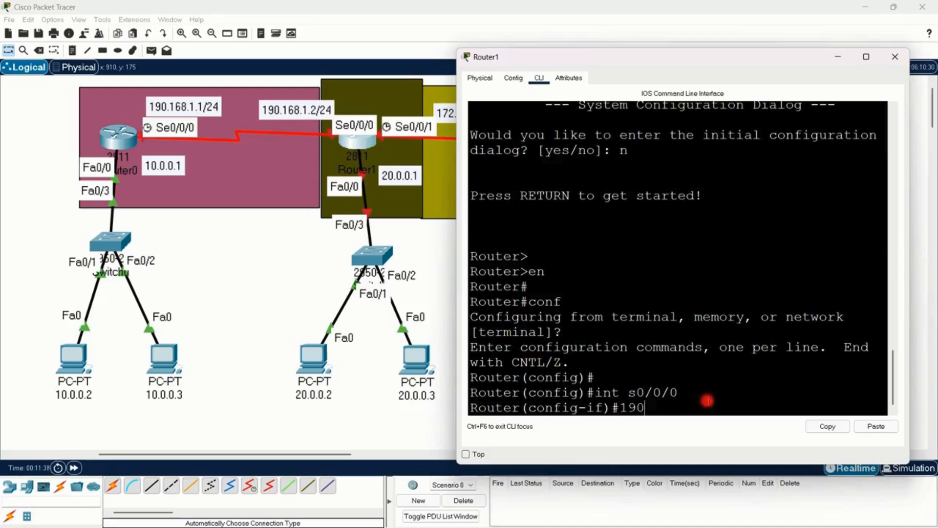
text(.168)
key(BackSpace)
key(BackSpace)
key(BackSpace)
key(BackSpace)
key(BackSpace)
key(BackSpace)
key(BackSpace)
key(BackSpace)
Step: Assign IP address 190.168.1.2 with subnet mask 255.255.255.0 to Router1's s0/0/0 interface
key(Tab)
key(Tab)
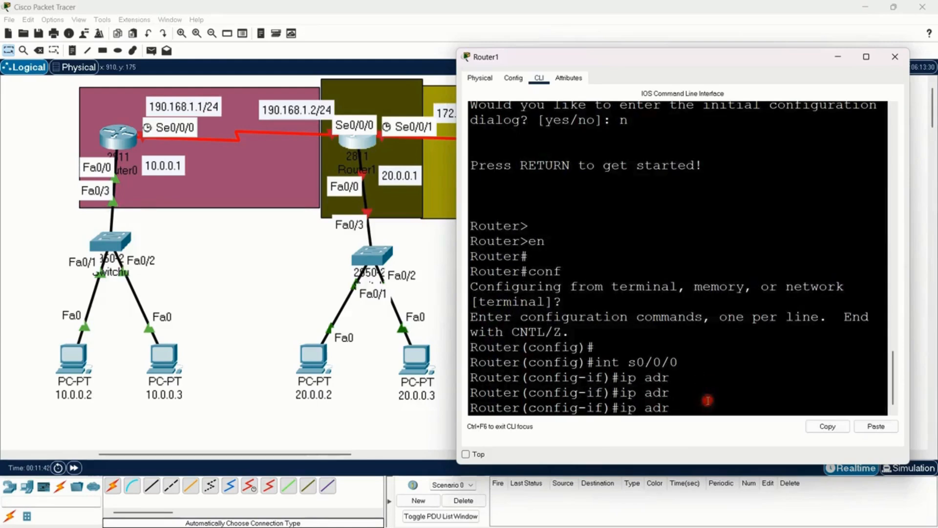
key(BackSpace)
text(d)
key(Tab)
text(19)
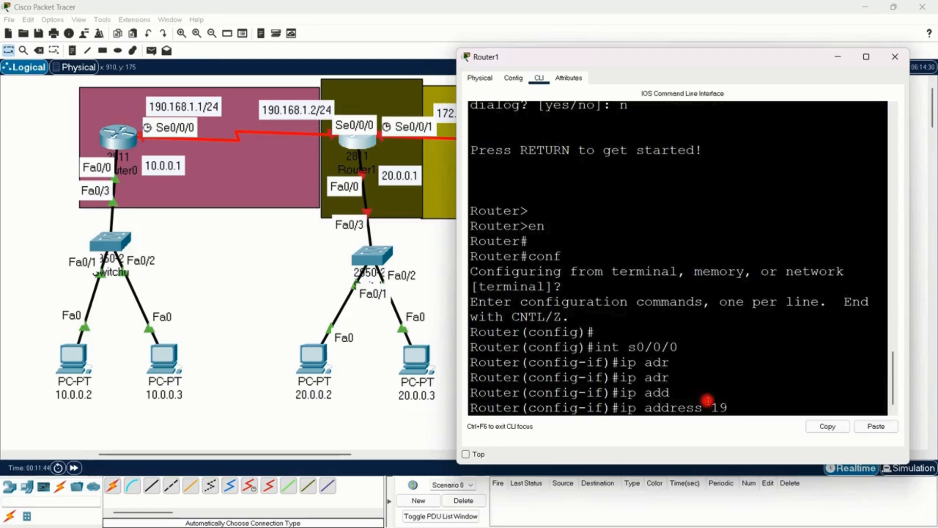
text(0.168.1.2)
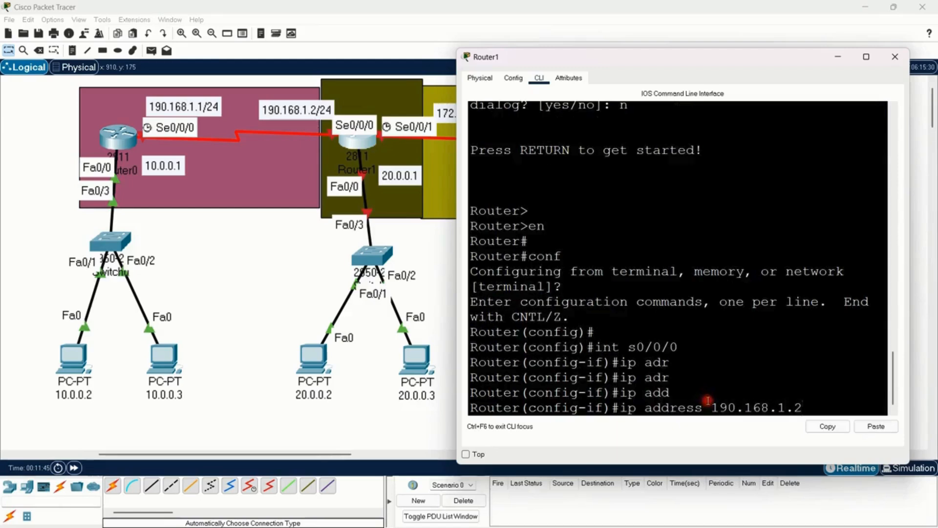
text( 255.2555.25)
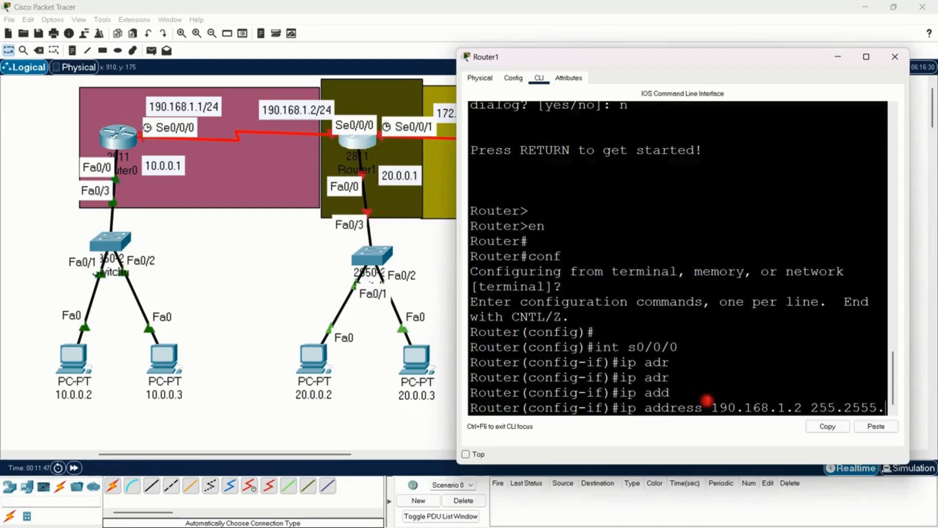
key(BackSpace)
key(BackSpace)
key(BackSpace)
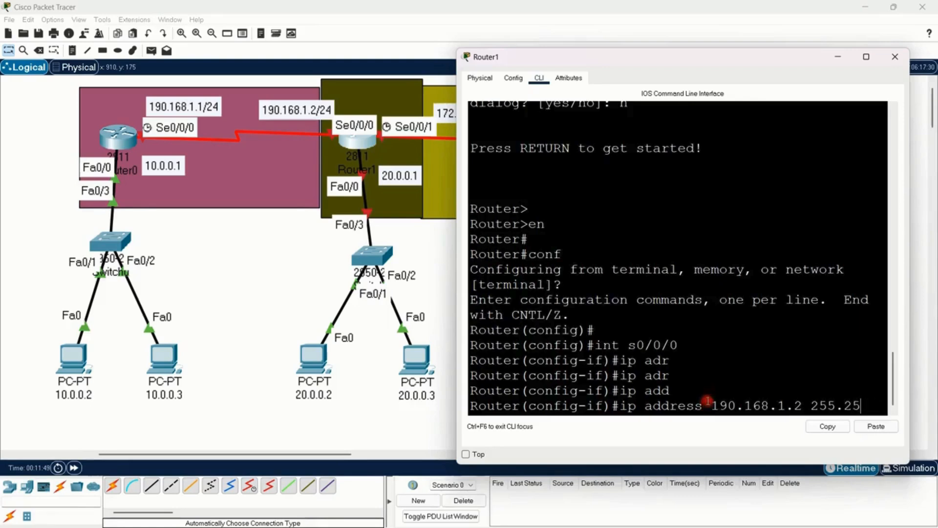
text(5.2555)
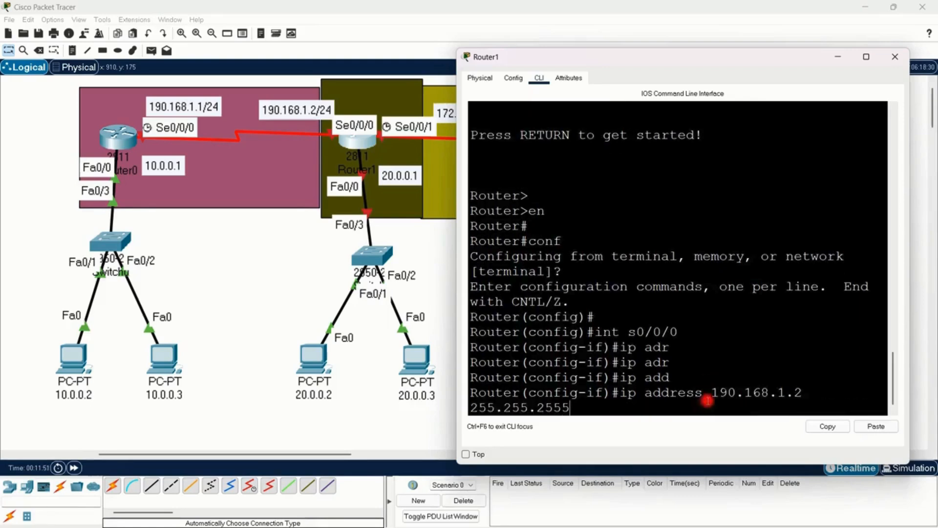
key(BackSpace)
text(.0)
key(Return)
Step: Enable Router1's s0/0/0 interface with no sh and return to global configuration mode with exi
text(no)
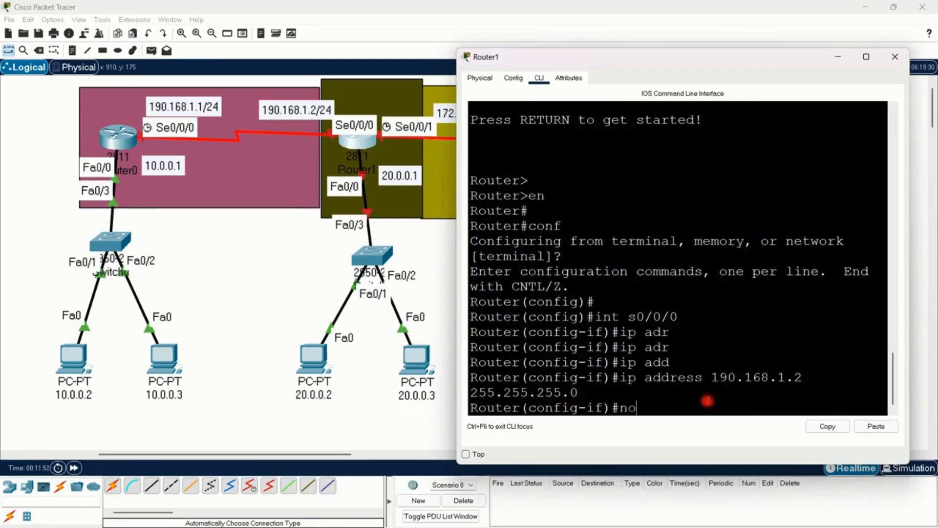
text( sh)
key(Return)
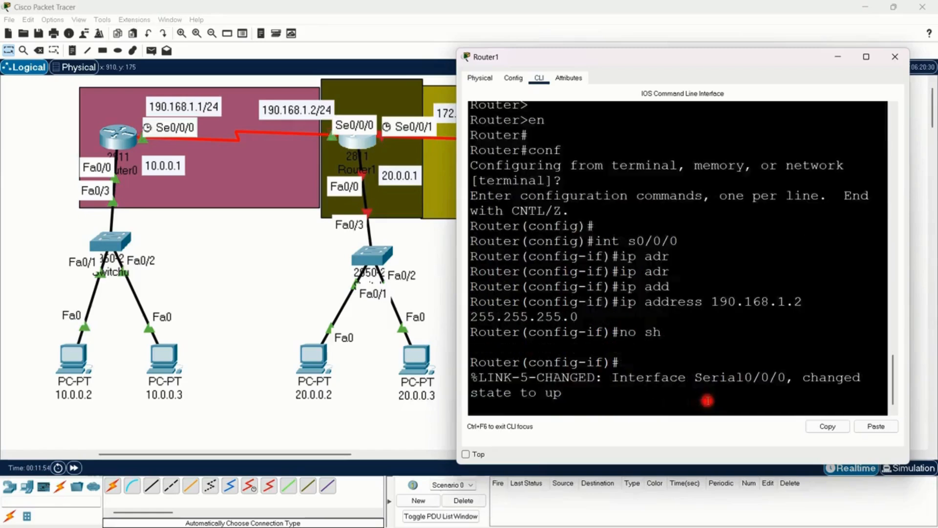
key(Return)
key(Return)
key(Return)
text(exi)
key(Return)
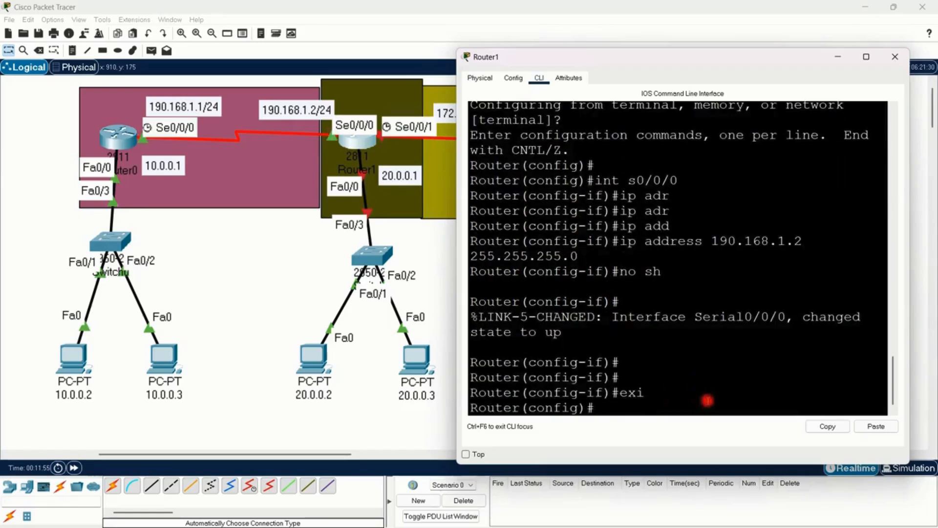
Step: Enter interface configuration mode for Router1's s0/0/1 with int s0/0/1
text(int)
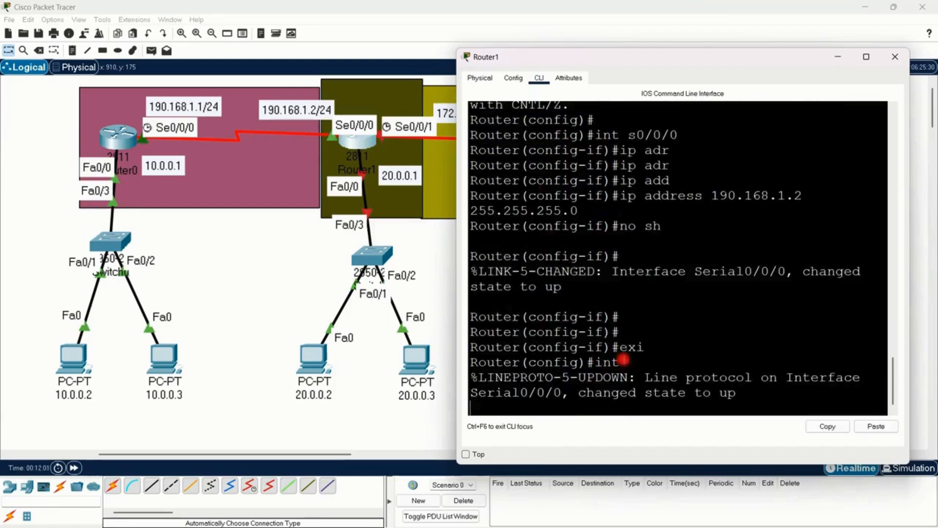
key(Return)
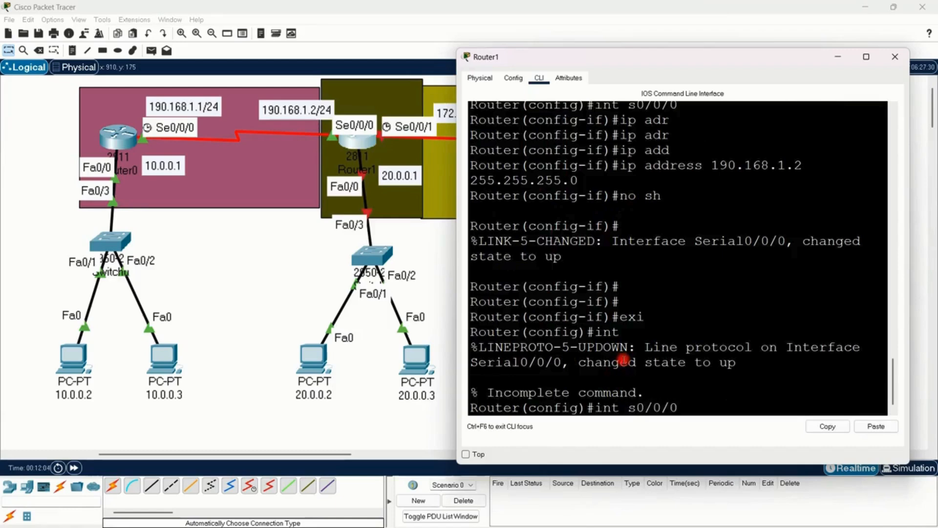
text(s0/0/1)
key(Return)
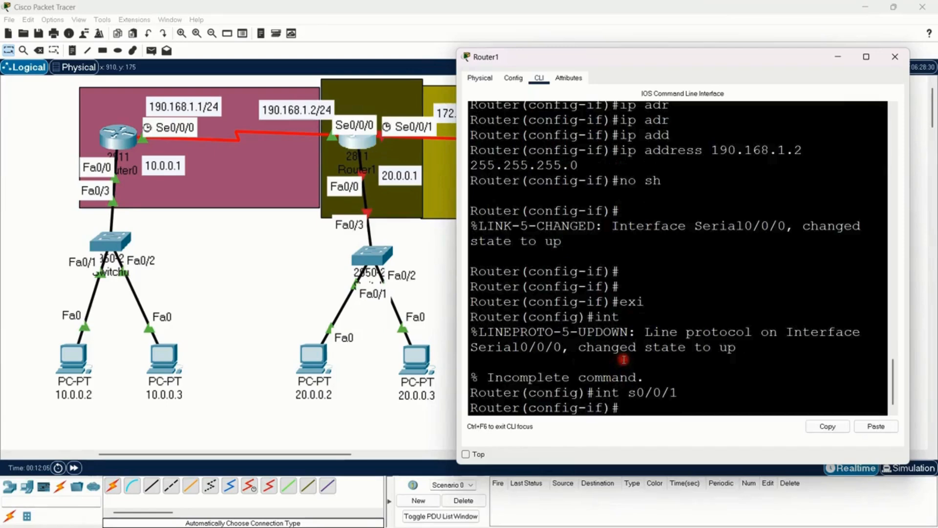
Step: Assign IP address 172.168.1.1 with subnet mask 255.255.0.0 to Router1's s0/0/1, moving the router window clear of the 172.168.1.1 label
text(ip ad)
key(Tab)
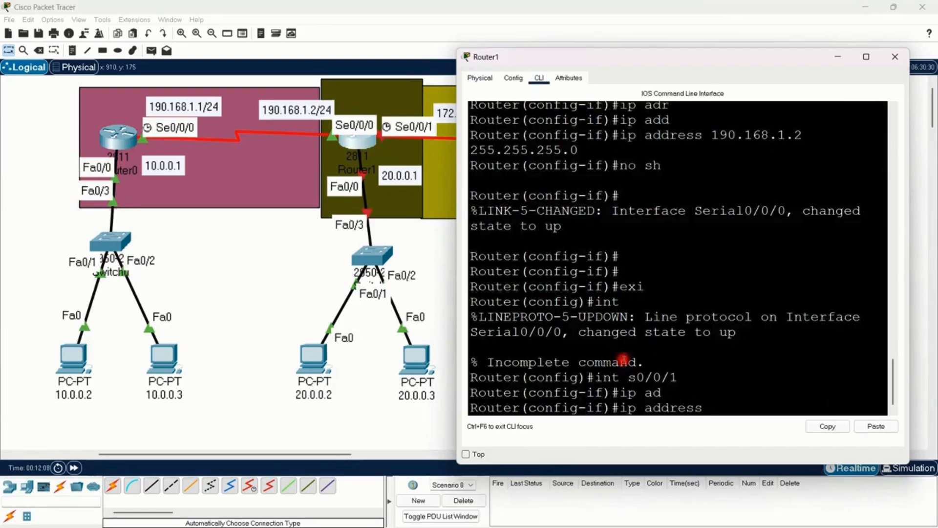
drag(636, 59, 674, 70)
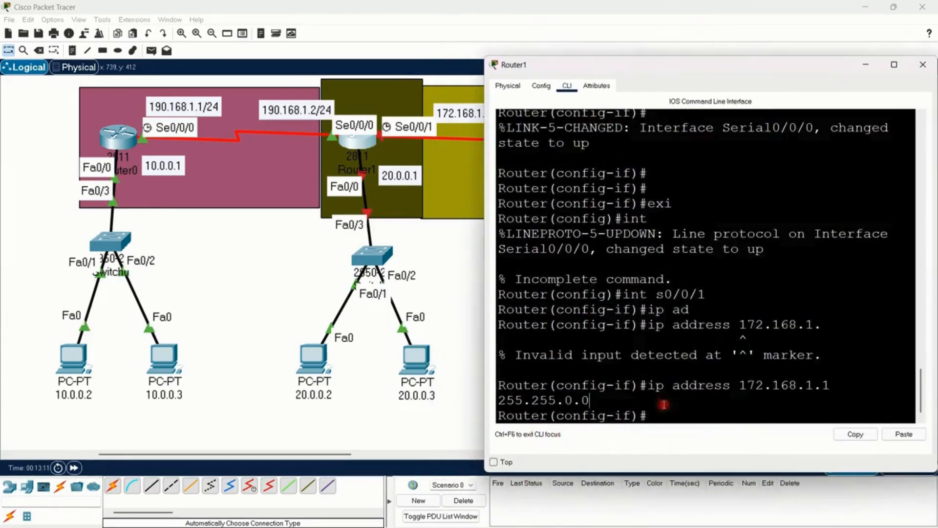
drag(648, 389, 704, 409)
click(702, 413)
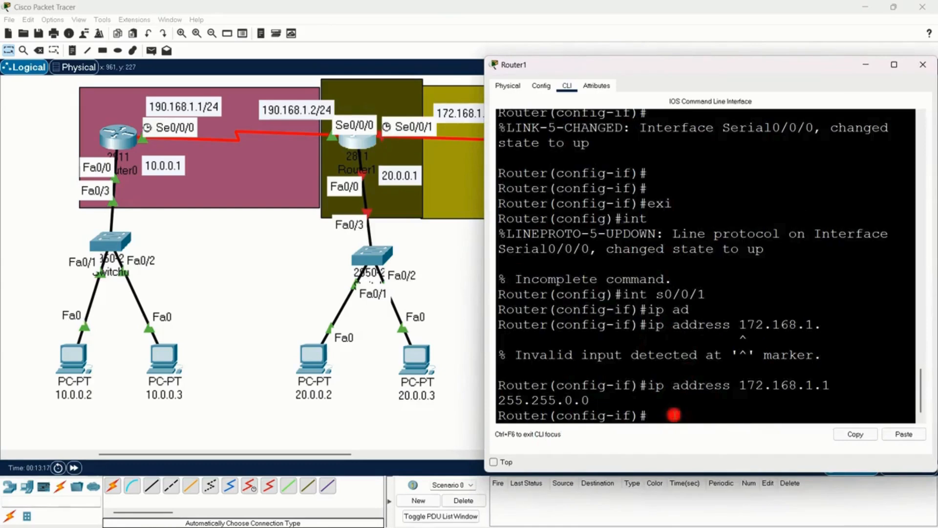
text(lo)
key(Tab)
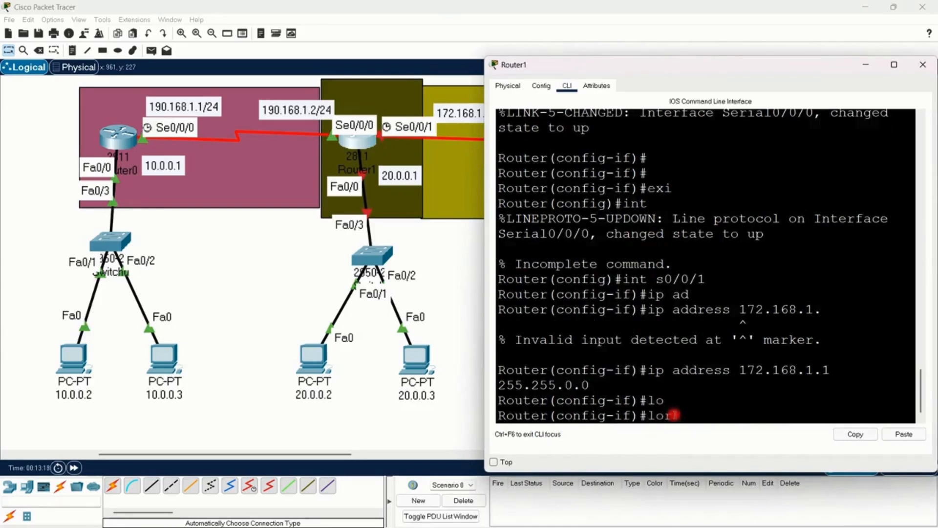
key(BackSpace)
key(BackSpace)
Step: Set the clock rate of Router1's s0/0/1 interface to 64000
text(clo)
key(Tab)
text(ra)
key(Tab)
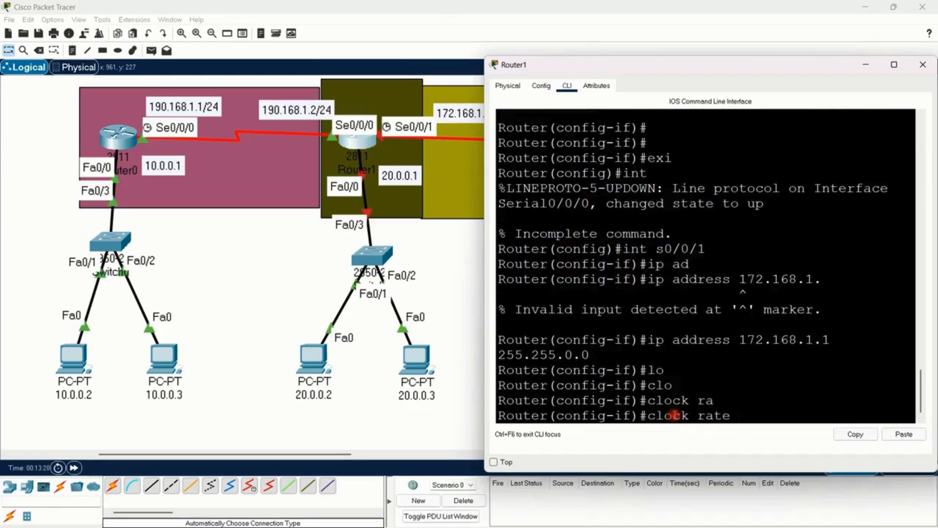
text(64000)
key(Return)
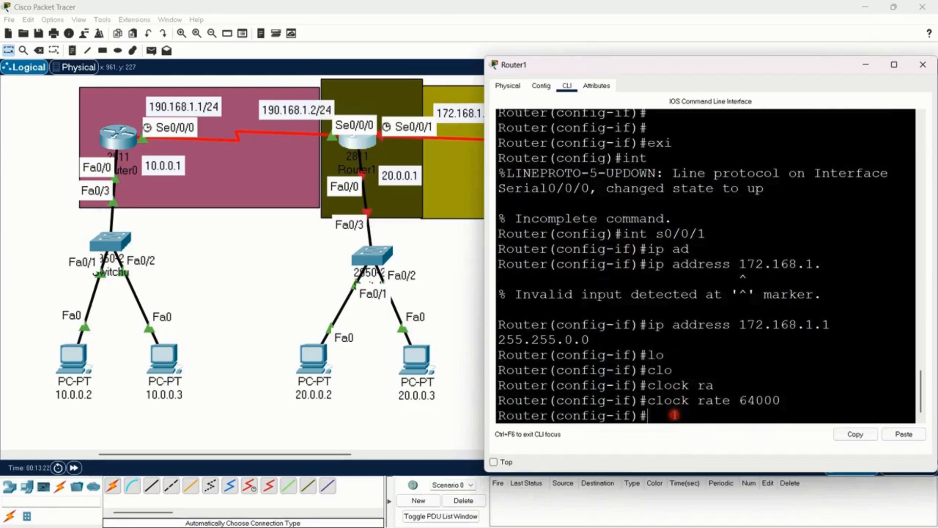
Step: Enable Router1's s0/0/1 interface with no sh
text(no sh)
key(Return)
key(Return)
key(Return)
key(Return)
key(Return)
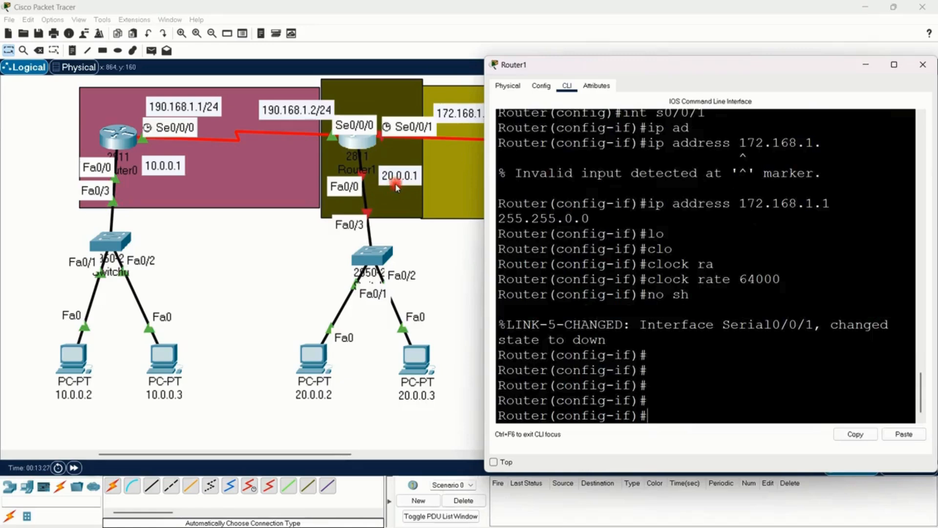
Step: Switch Router1's CLI to configuring the FastEthernet interface with int fa0/0
text(int fa0-)
key(BackSpace)
text(/)
text(0)
key(Return)
Step: Assign IP address 20.0.0.1 with subnet mask 255.0.0.0 to Router1's fa0/0 interface
text(ip)
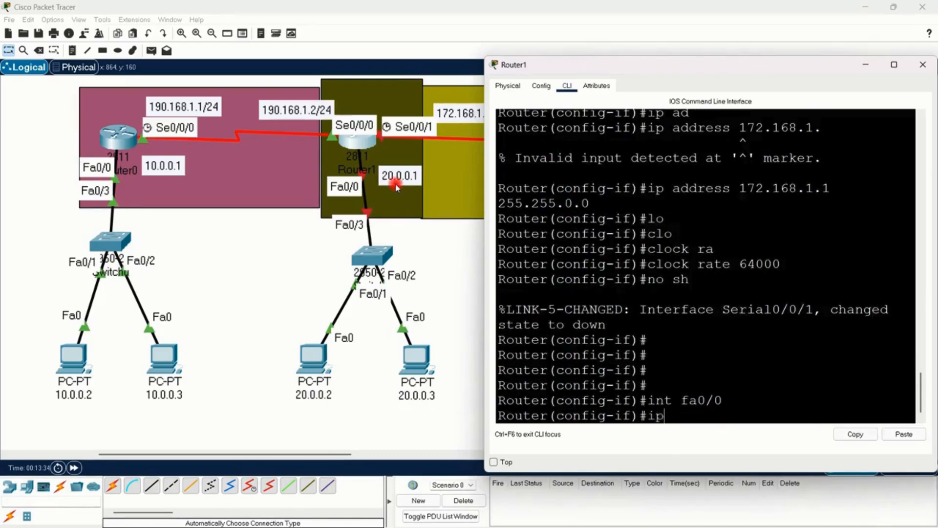
text( ad)
key(Tab)
text(20.0)
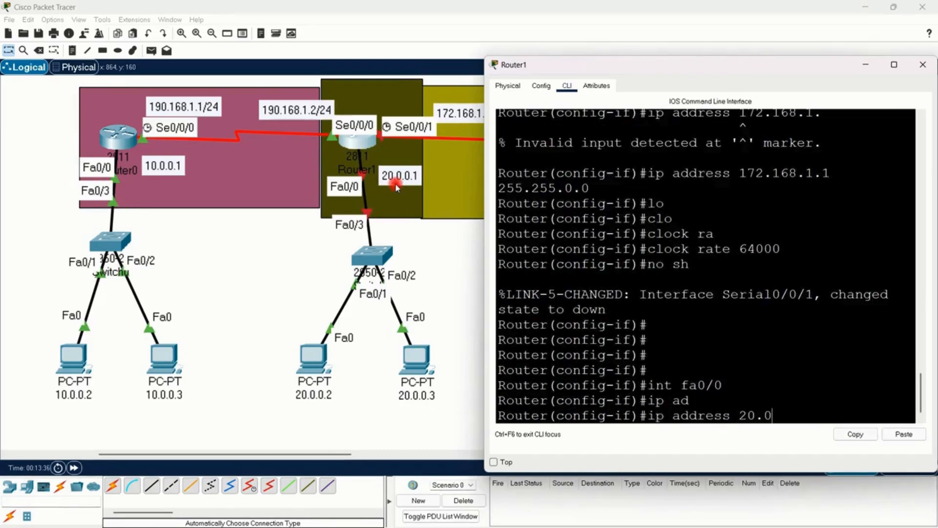
text(.0.1 255.0.0.0)
key(Return)
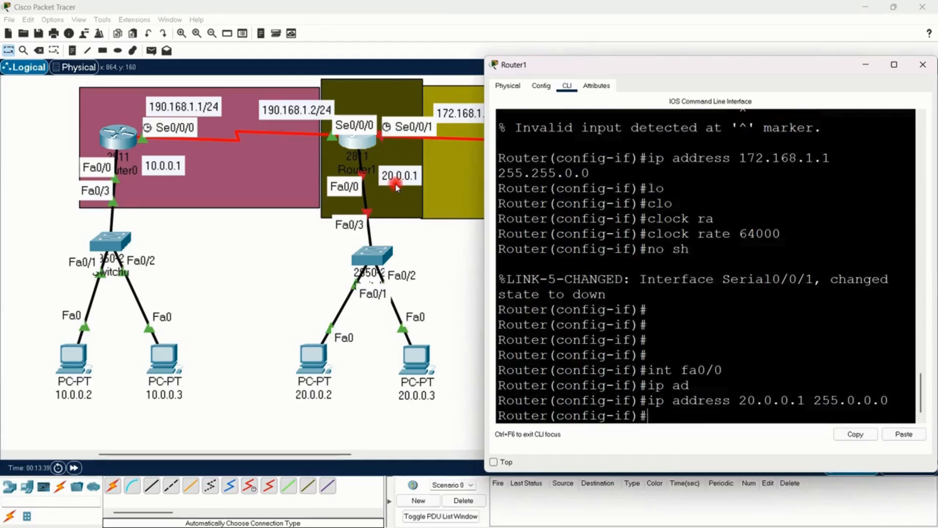
Step: Enable Router1's fa0/0 interface with no sh
text(no sh)
key(Return)
key(Return)
key(Return)
key(Return)
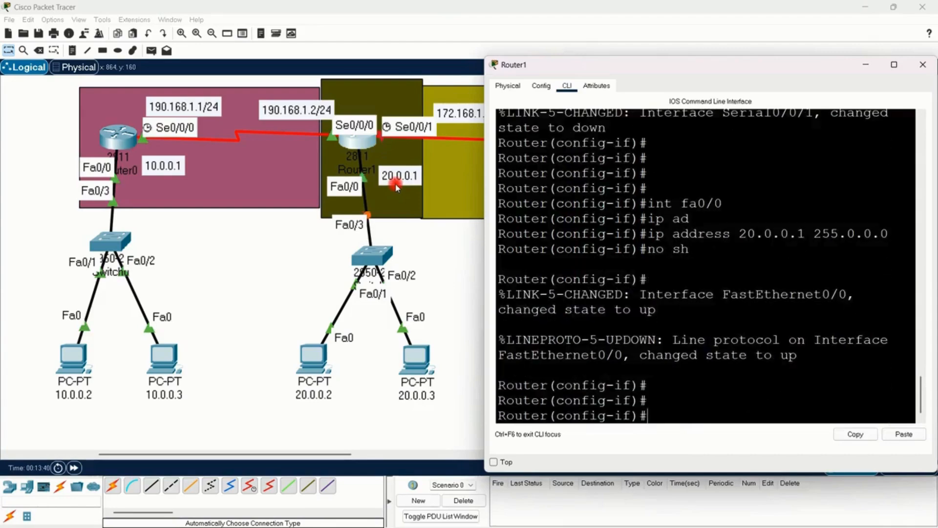
Step: Return to the topology, fast-forward the network time, and open Router2's command-line interface in an enlarged window clear of Router2
click(233, 236)
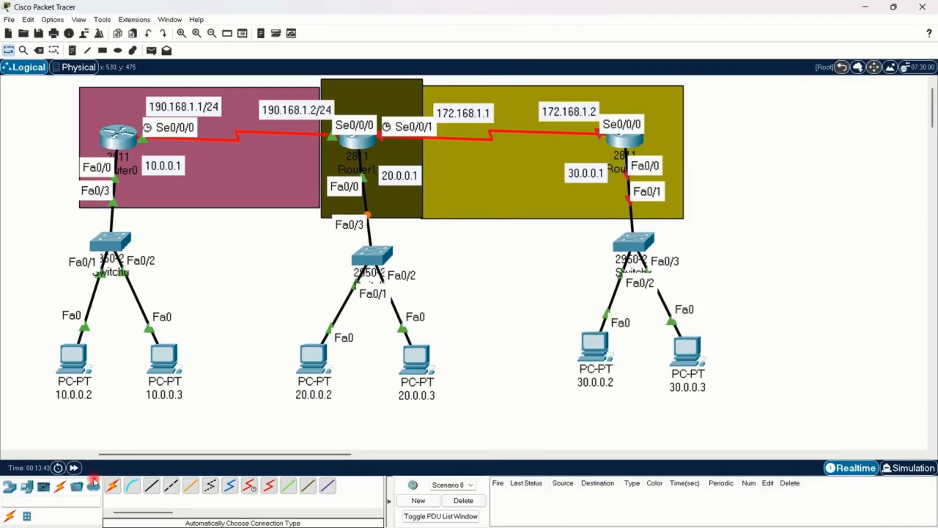
click(74, 467)
click(640, 147)
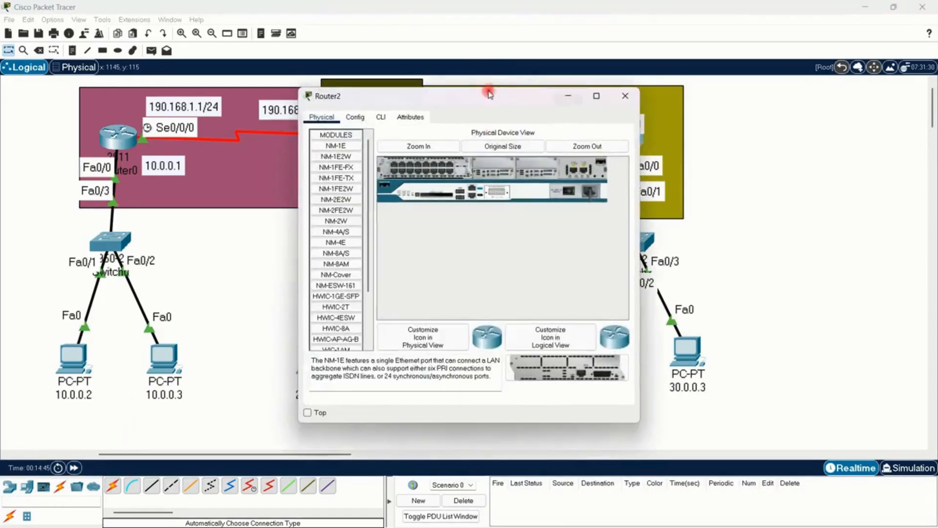
drag(485, 96, 207, 83)
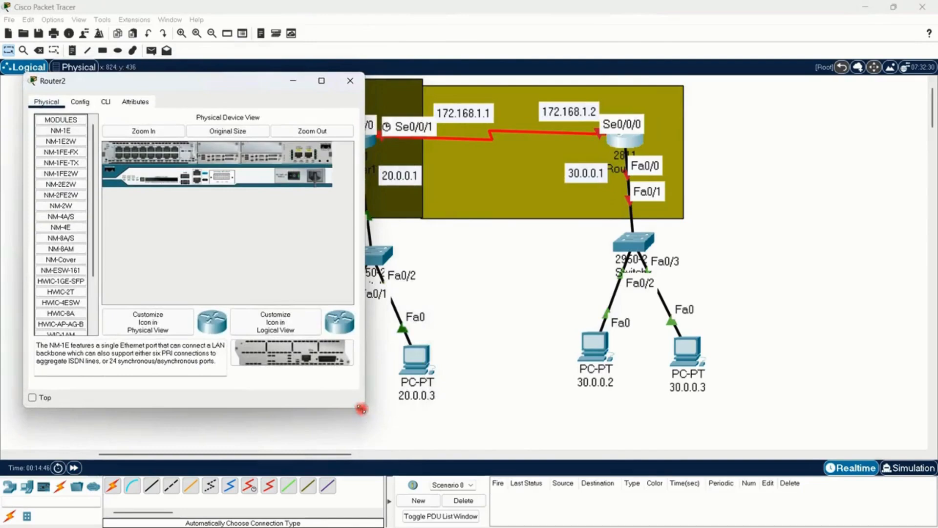
click(106, 100)
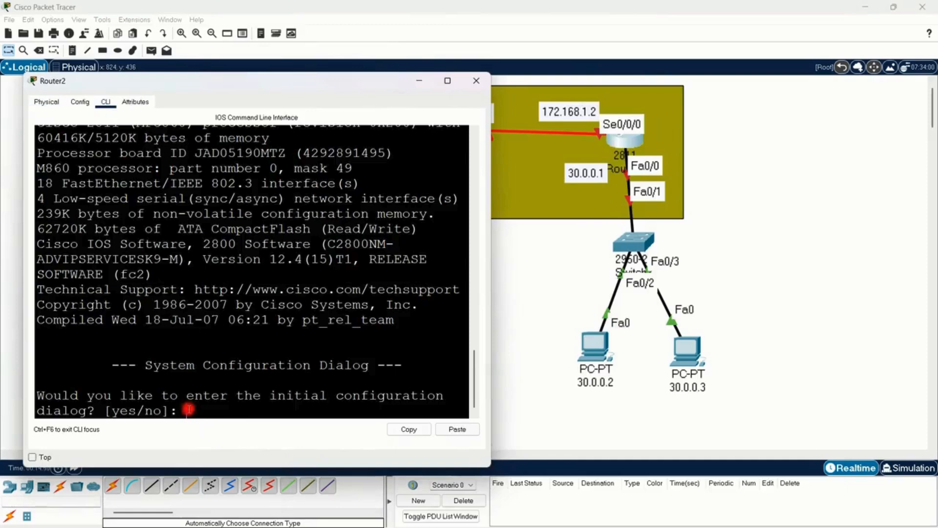
Step: Decline Router2's initial configuration dialog and enter privileged mode with en
text(n)
key(Return)
key(Return)
key(Return)
text(en)
key(Return)
Step: Enter Router2's global configuration mode from the terminal with conf
key(Return)
text(conf)
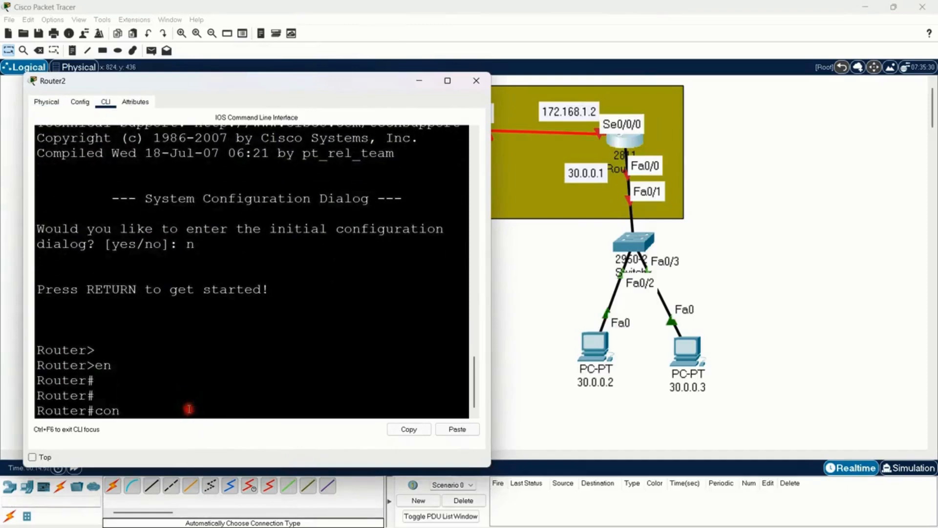
key(Return)
key(Return)
key(Return)
key(Return)
key(Return)
Step: Enter interface configuration mode for Router2's serial interface with int s0/0/0
text(int s)
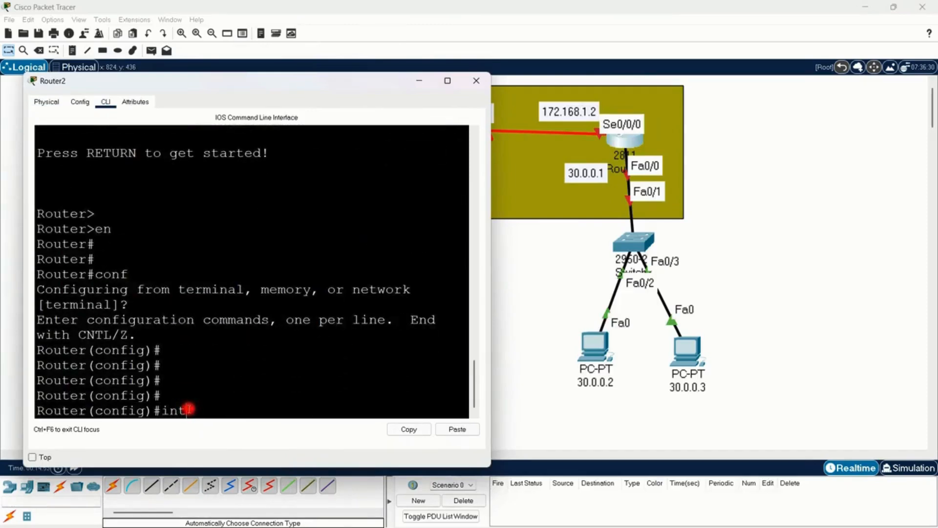
key(BackSpace)
key(BackSpace)
text(/)
key(Return)
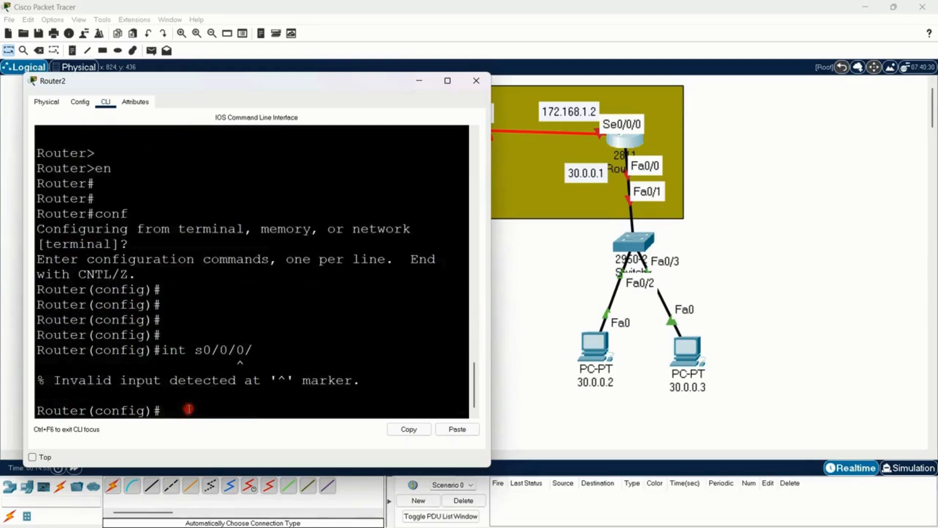
key(Up)
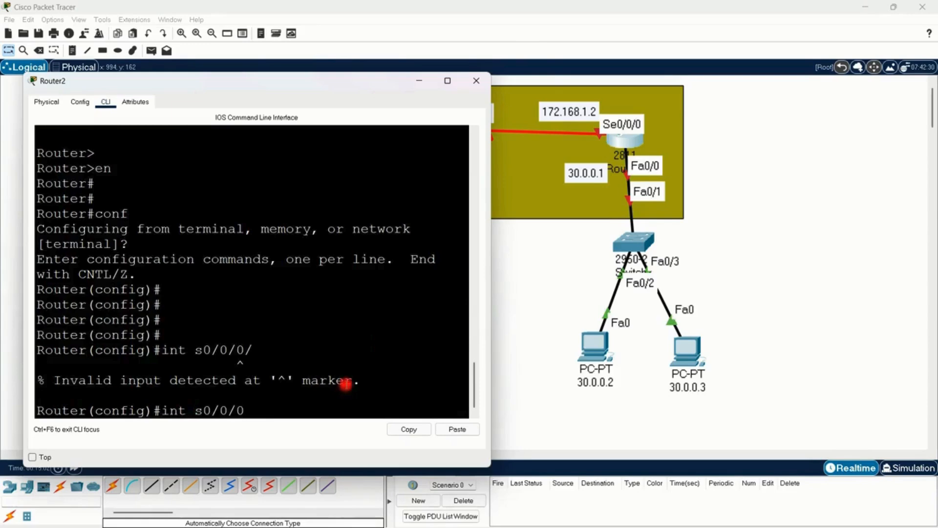
key(Return)
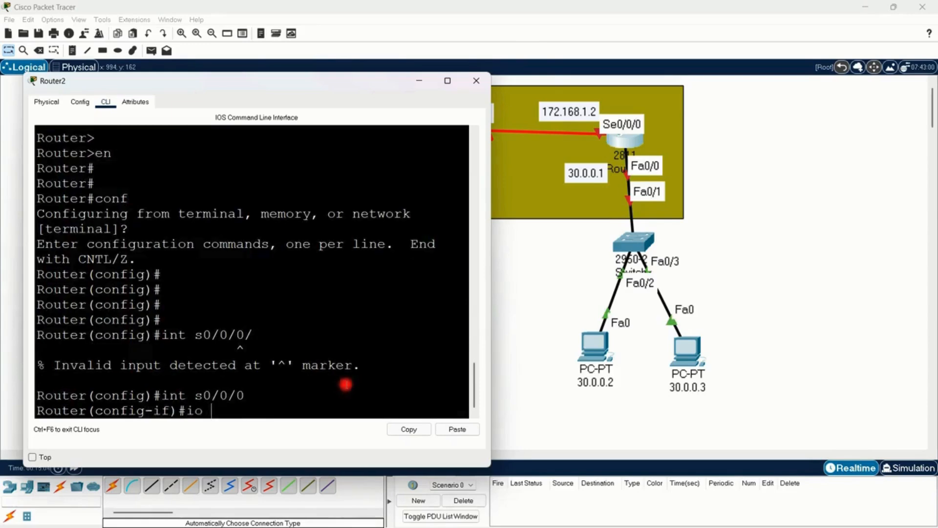
Step: Assign IP address 172.168.1.2 with subnet mask 255.255.0.0 to Router2's s0/0/0 interface
text(ip ad)
key(Tab)
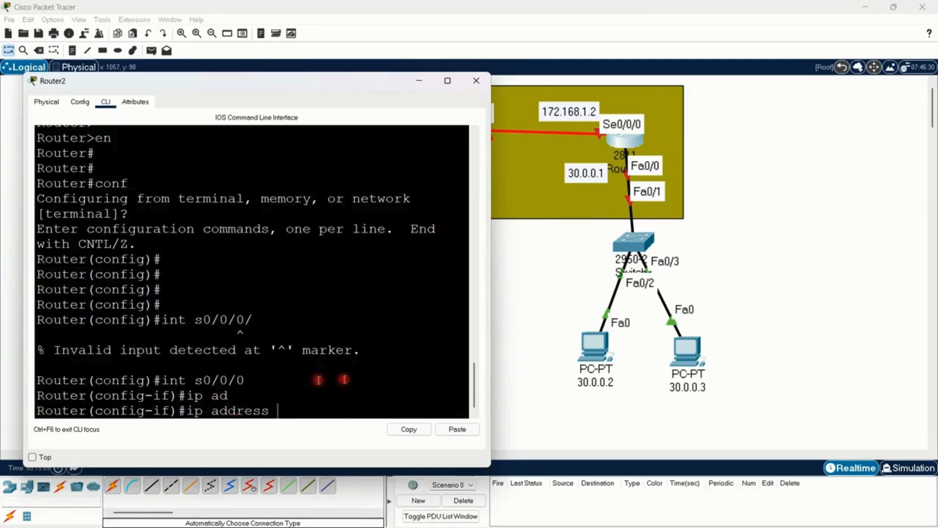
drag(182, 385, 241, 383)
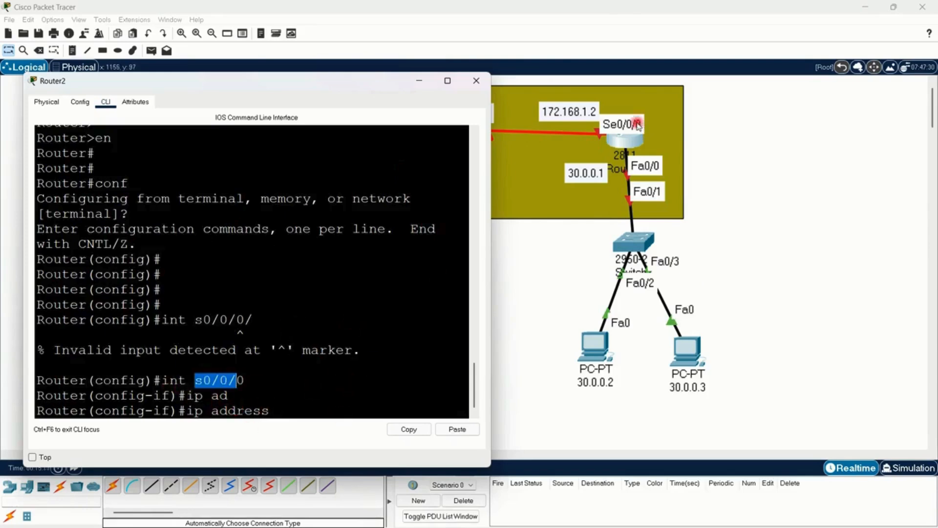
text(172.168.1.)
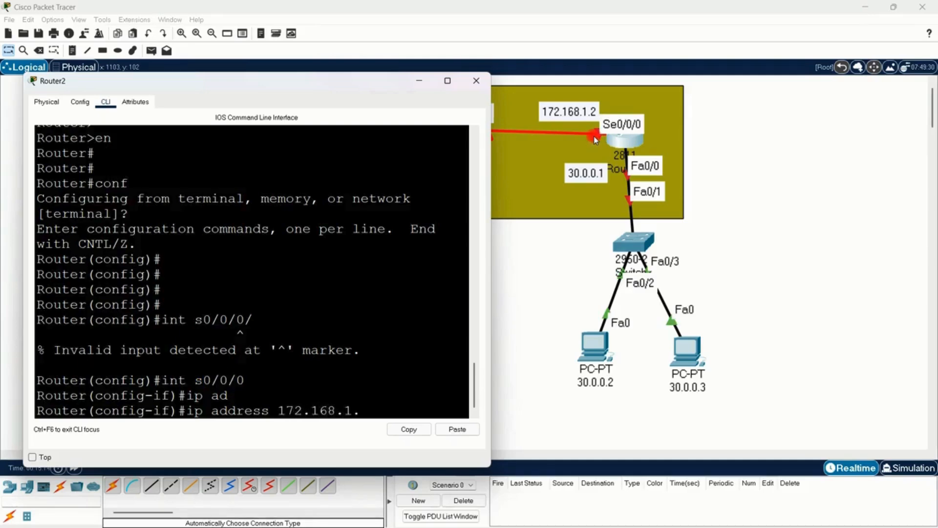
text(2 255.255.0.)
key(Return)
text(0)
key(Return)
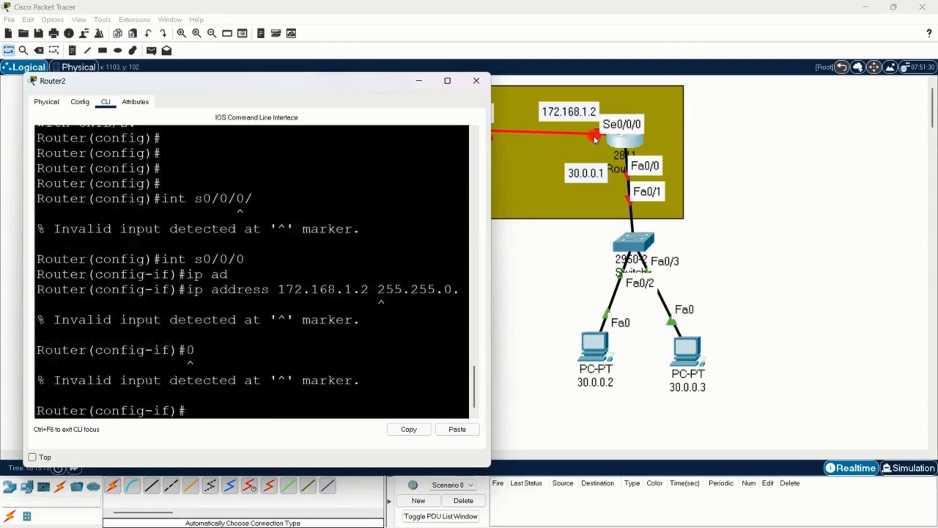
key(Up)
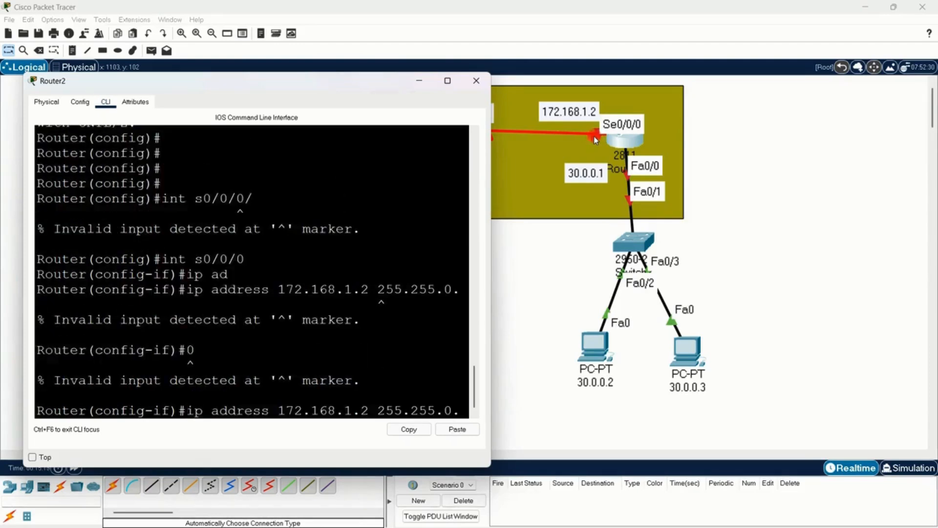
text(0)
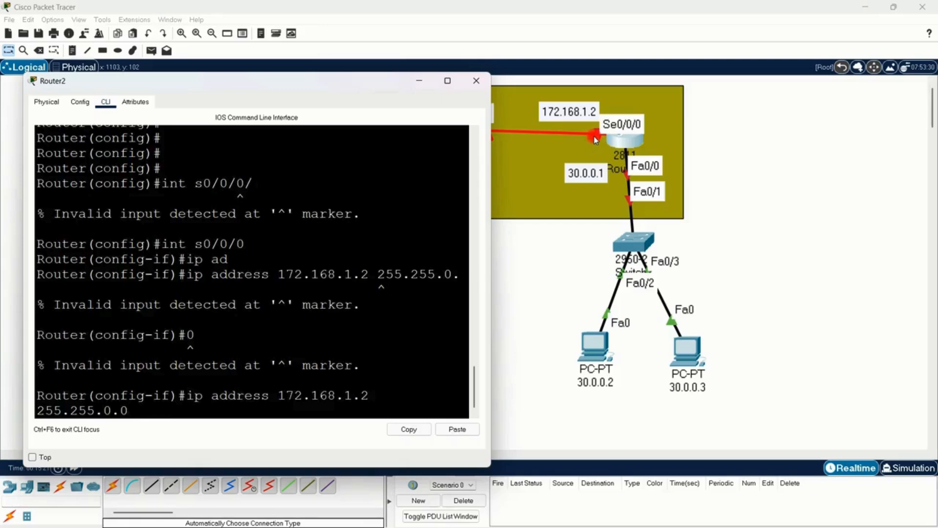
key(Return)
Step: Enable Router2's s0/0/0 interface with no sh and widen the command-line window slightly
text(no sh)
key(Return)
key(Return)
key(Return)
key(Return)
key(Return)
key(Return)
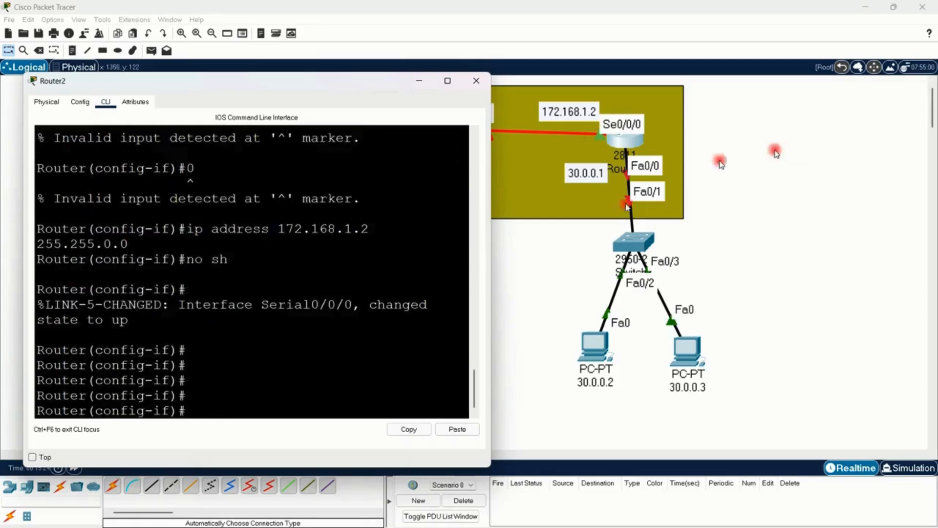
drag(491, 339, 522, 340)
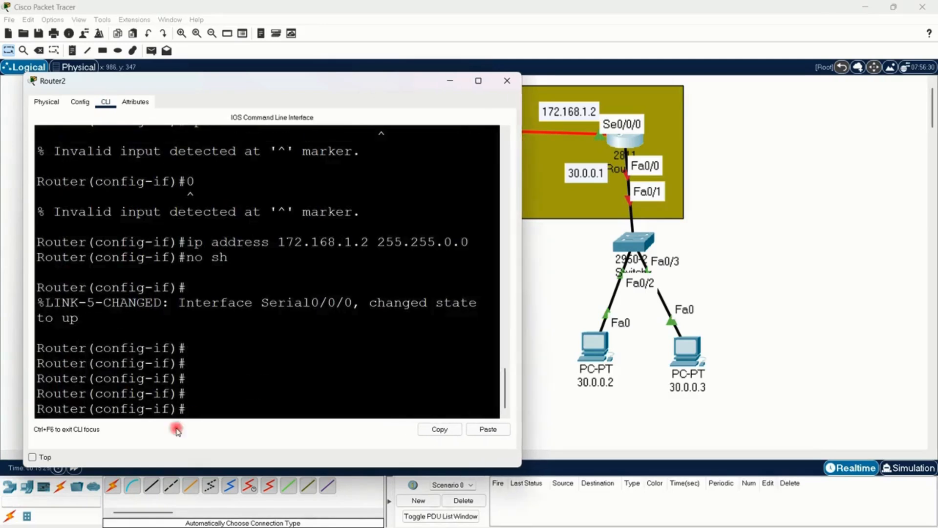
text(int )
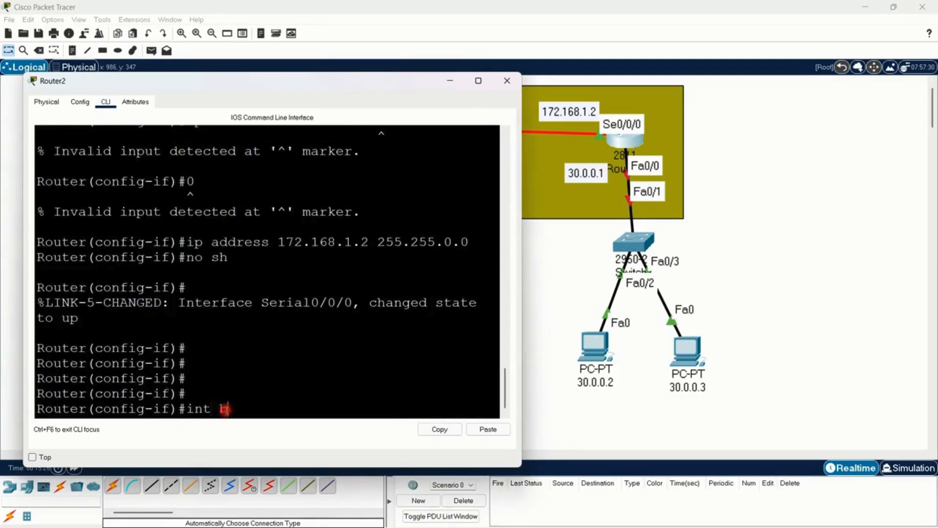
text(b)
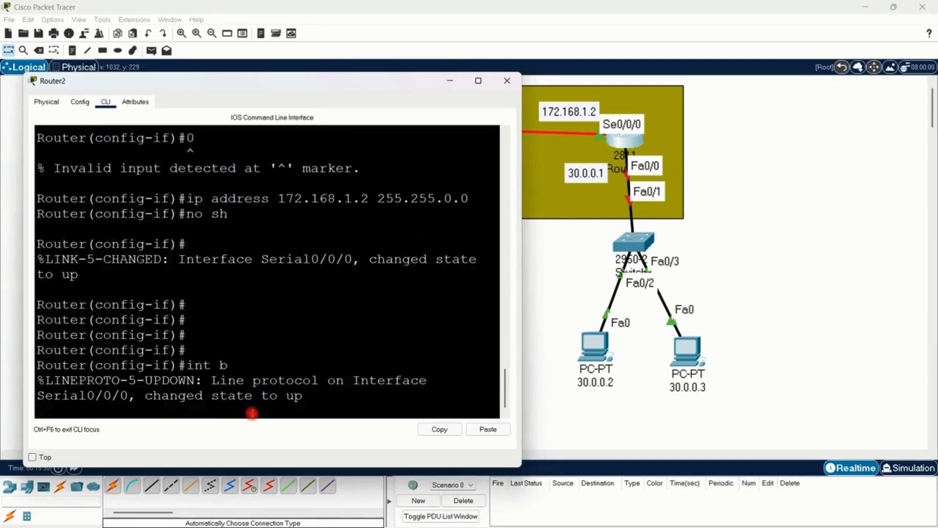
key(Return)
key(Return)
key(Return)
key(Return)
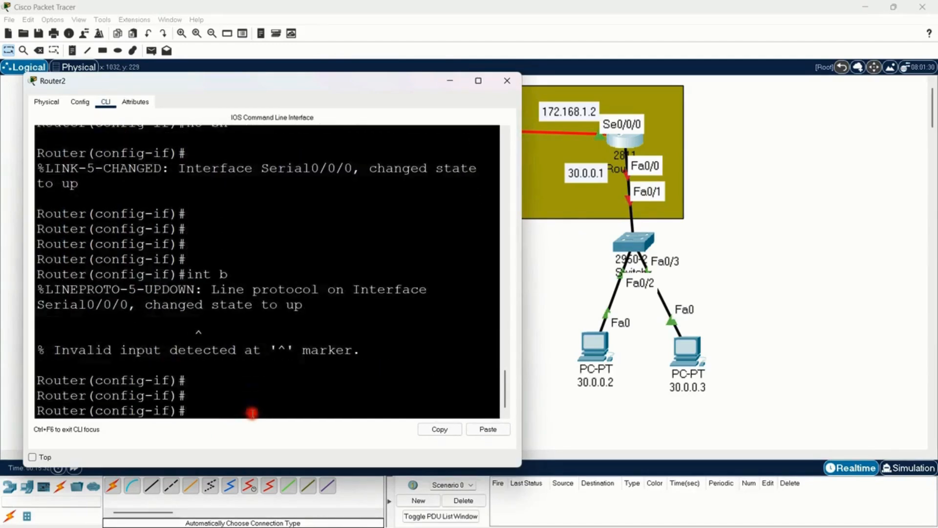
Step: Select Router2's fa0/0 interface and assign it IP address 30.0.0.01 with subnet mask 255.0.0.0
text(int fa0/0)
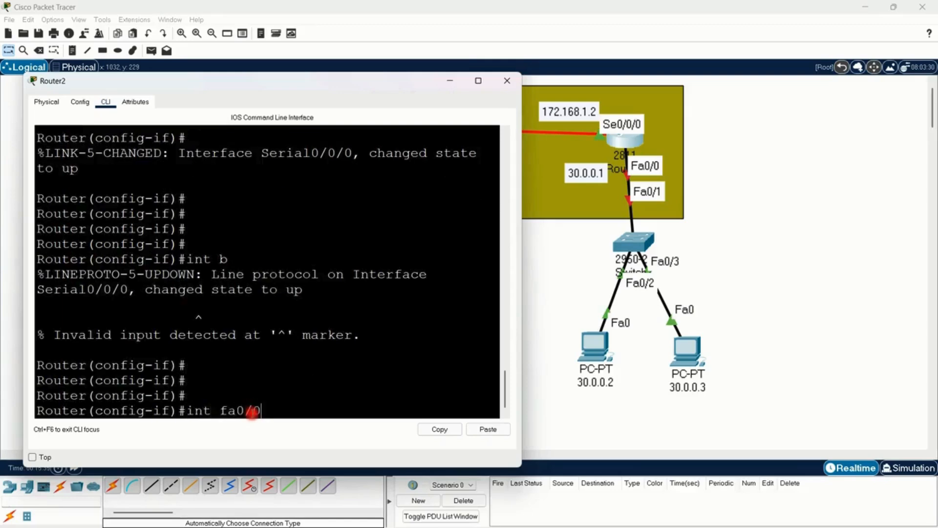
key(Return)
text(ip)
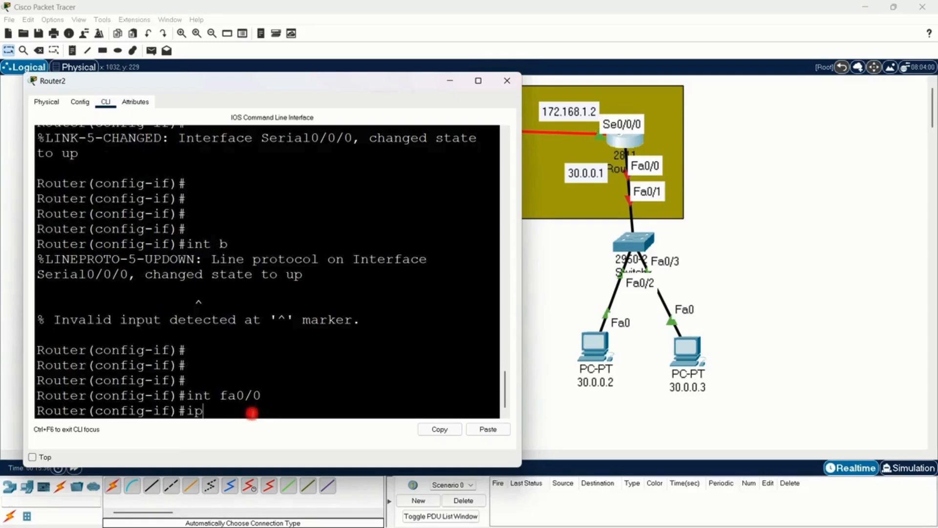
text( ad)
key(Tab)
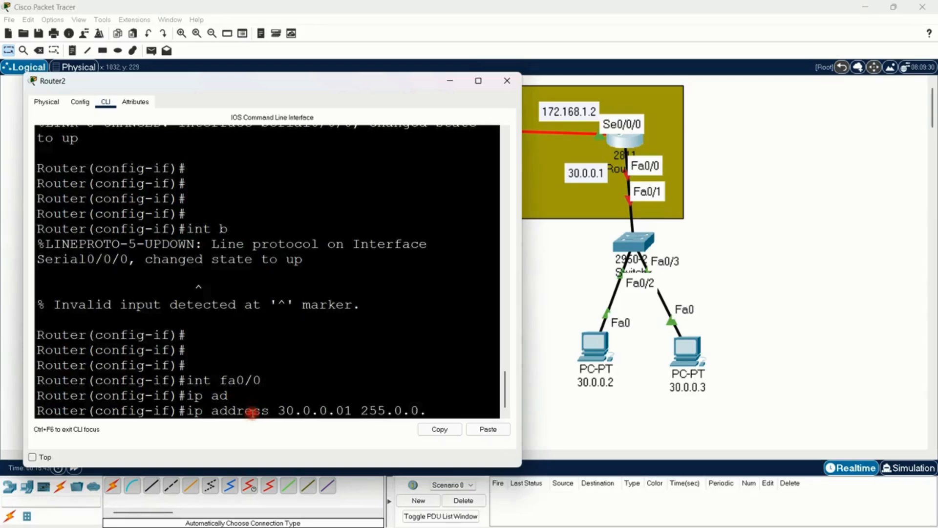
key(Return)
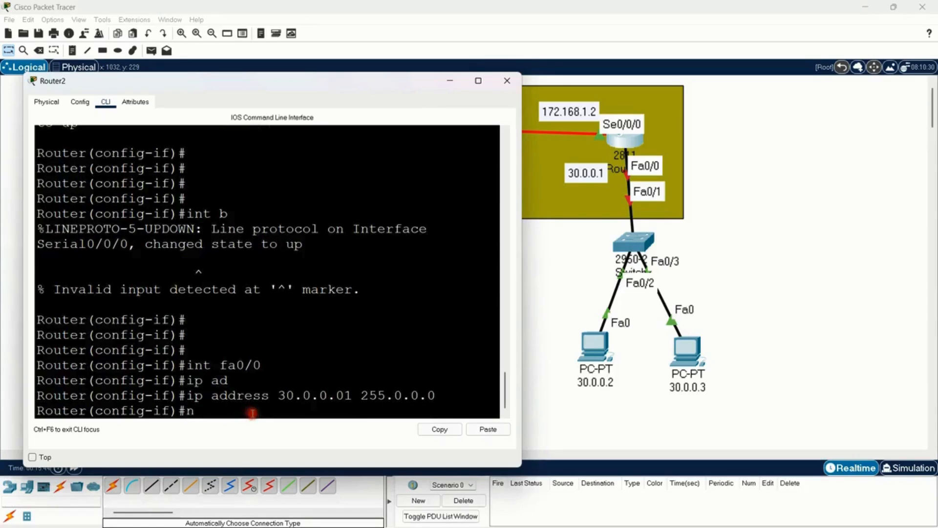
Step: Enable Router2's fa0/0 interface
key(Return)
key(Return)
key(Return)
key(Return)
key(Return)
key(Return)
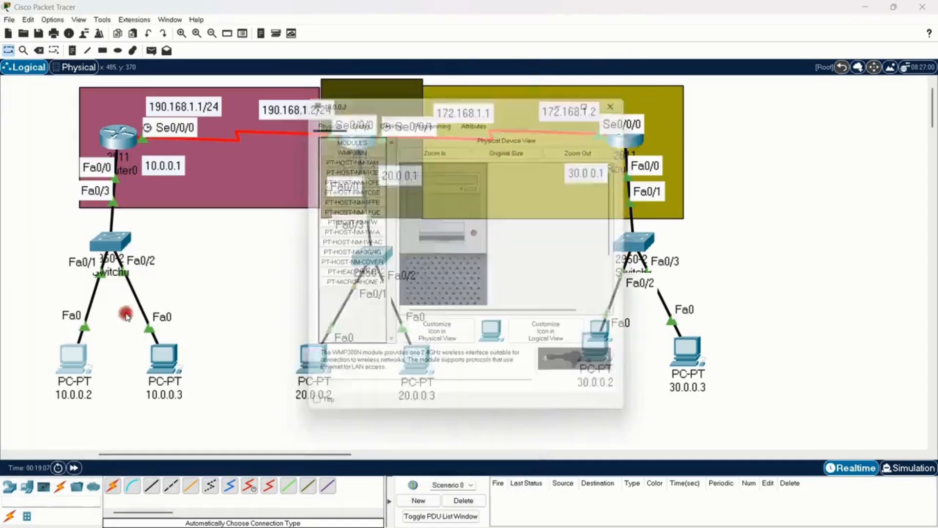
Step: Give the PC labelled 10.0.0.2 the static IPv4 address 10.0.0.2 with subnet mask 255.0.0.0 in its IP Configuration
drag(440, 96, 564, 69)
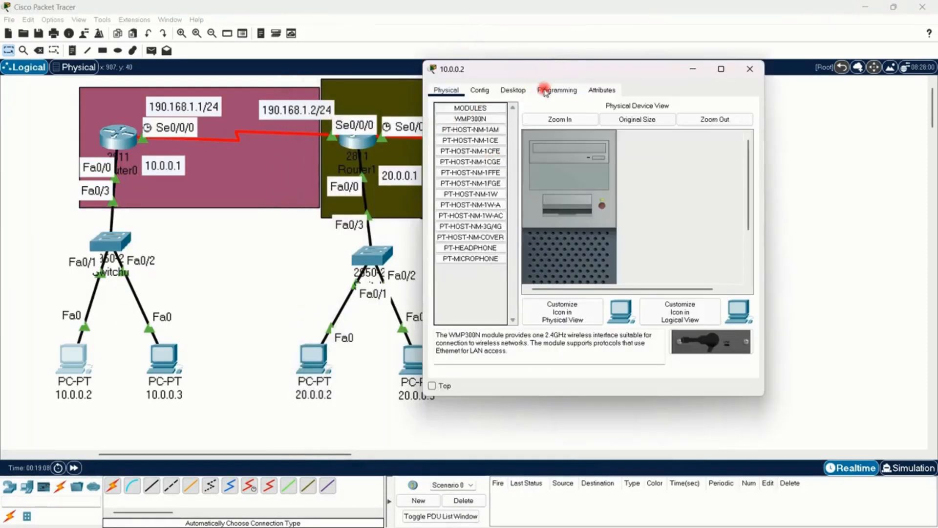
click(514, 91)
click(464, 142)
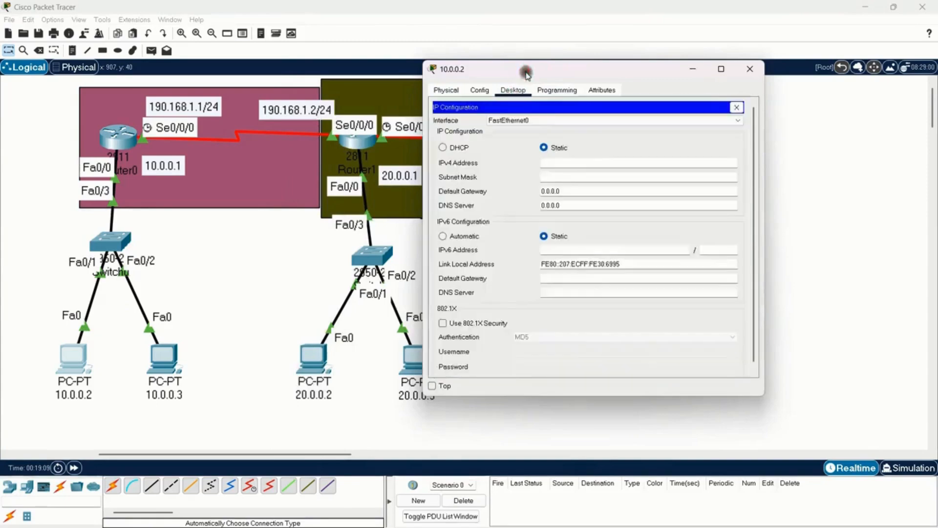
drag(525, 69, 589, 60)
click(620, 154)
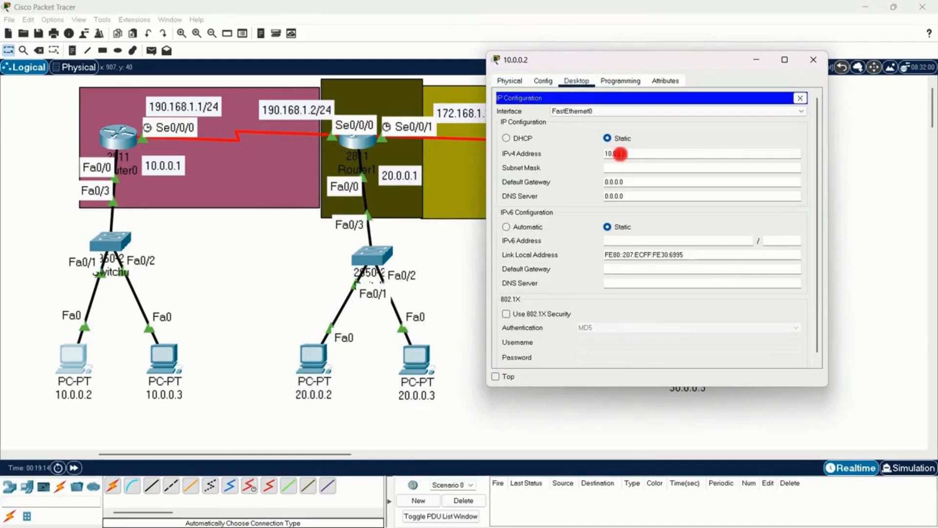
key(Tab)
Step: Set the default gateway of PC 10.0.0.2 to 10.0.0.1 and return to the topology
key(Tab)
text(1)
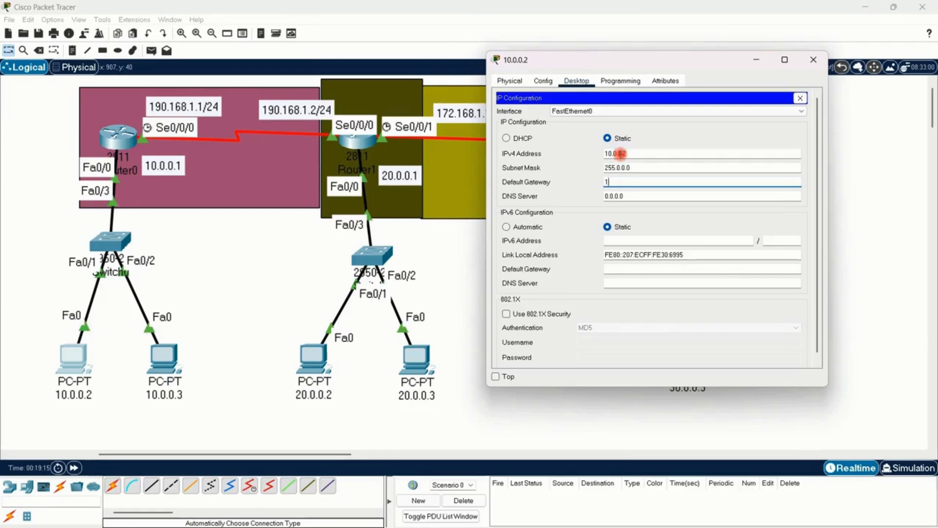
text(0.0.0.1)
key(Tab)
click(265, 329)
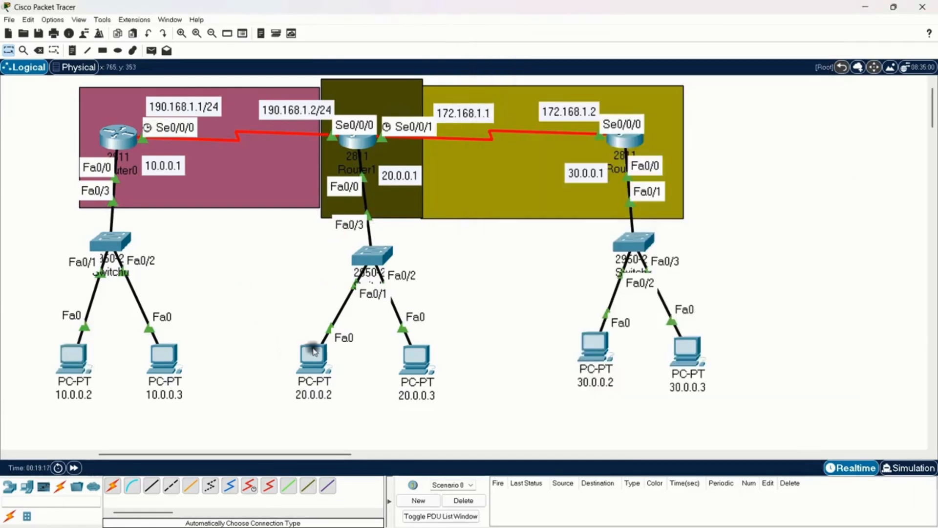
Step: Give the PC labelled 20.0.0.2 the static IPv4 address 20.0.0.2 with subnet mask 255.0.0.0 in its IP Configuration
click(314, 353)
click(387, 119)
click(340, 149)
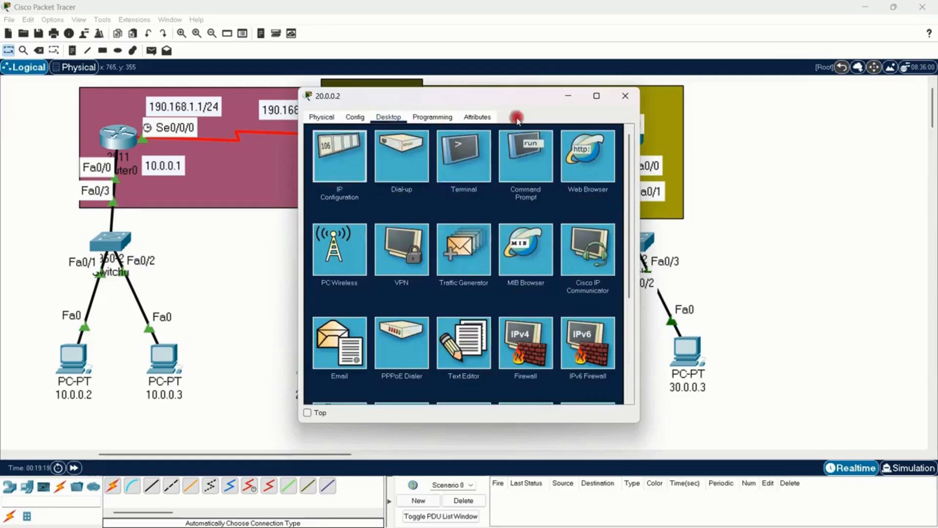
drag(502, 94, 727, 73)
click(696, 175)
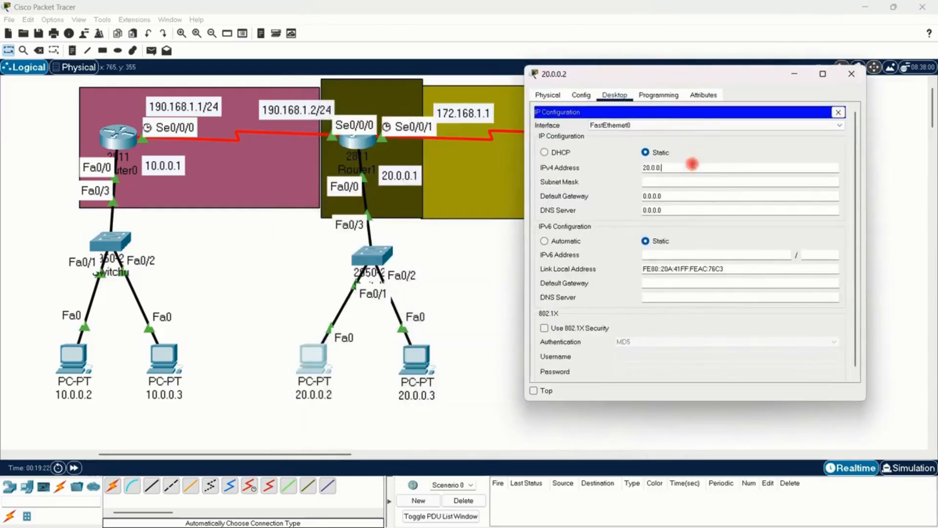
text(20.0.0.2)
key(Tab)
key(Tab)
Step: Set the default gateway of PC 20.0.0.2 to 20.0.0.1 and return to the topology
text(20)
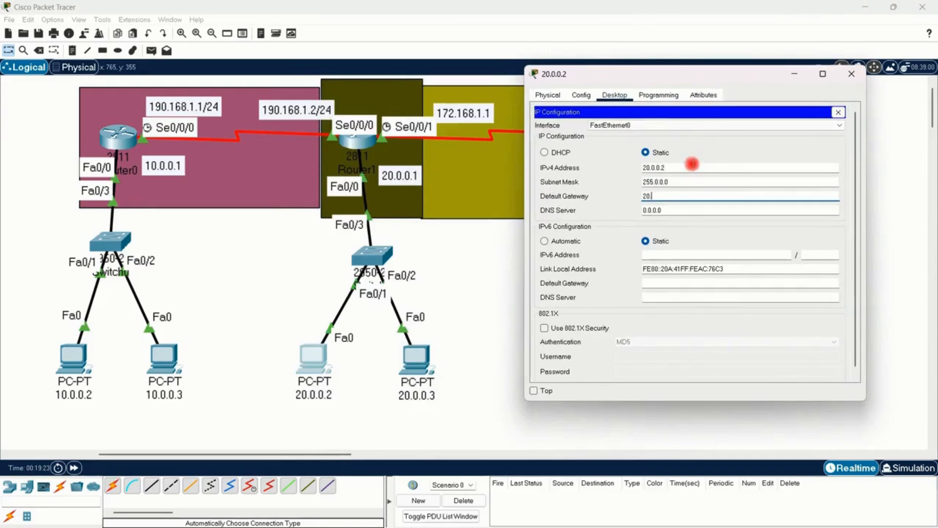
text(.0.0.)
text(1)
key(Tab)
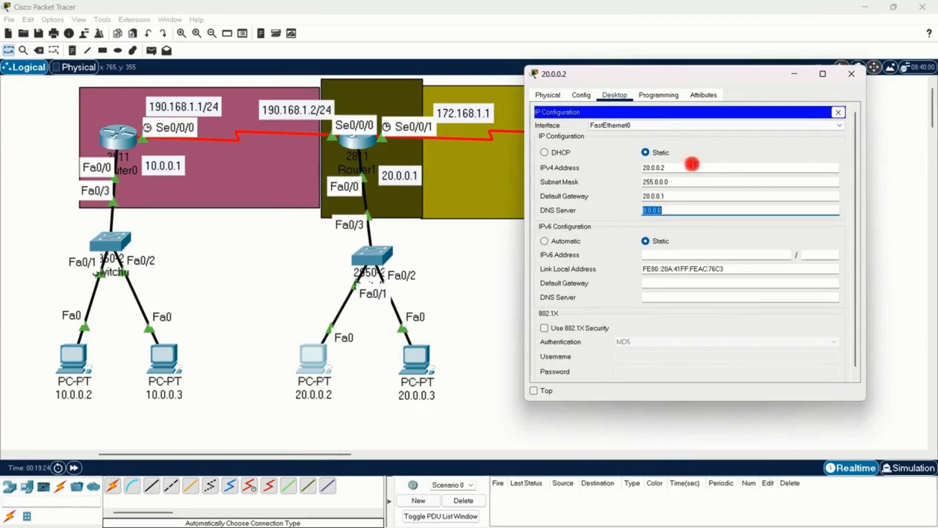
click(495, 275)
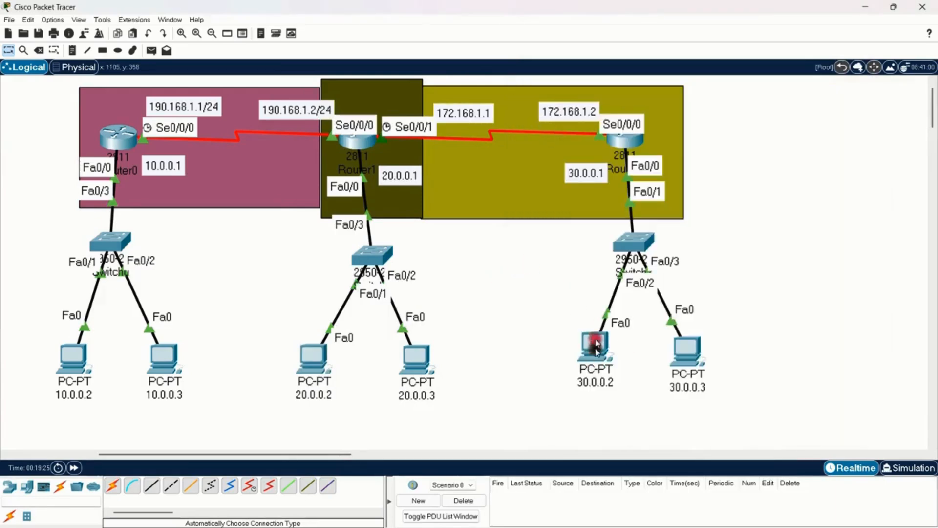
Step: Give the PC labelled 30.0.0.2 the static IPv4 address 30.0.0.2 with subnet mask 255.0.0.0 in its IP Configuration
click(598, 363)
click(391, 117)
drag(397, 96, 617, 68)
click(558, 129)
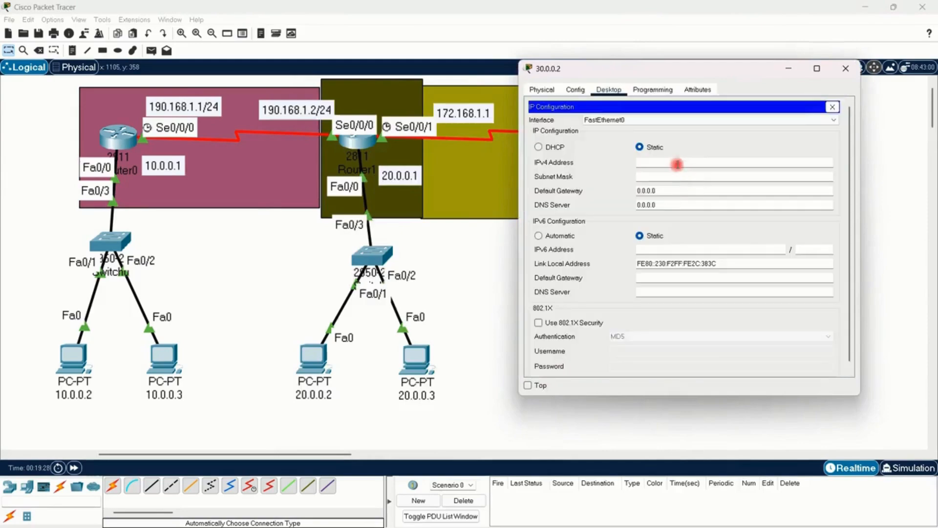
click(676, 164)
text(30.0.0.2)
key(Tab)
key(Tab)
Step: Set the default gateway of PC 30.0.0.2 to 30.0.0.1, close its window, and fast-forward the network time
text(30)
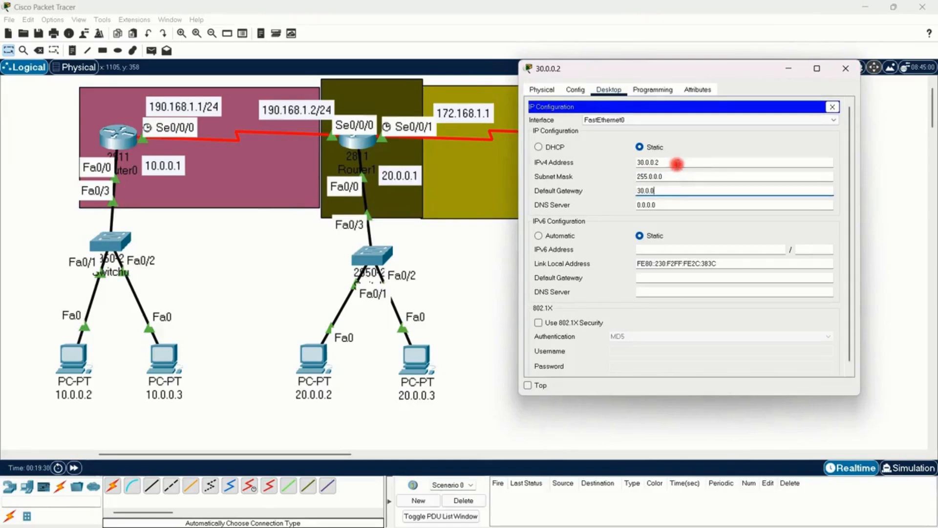
text(.0.0.1)
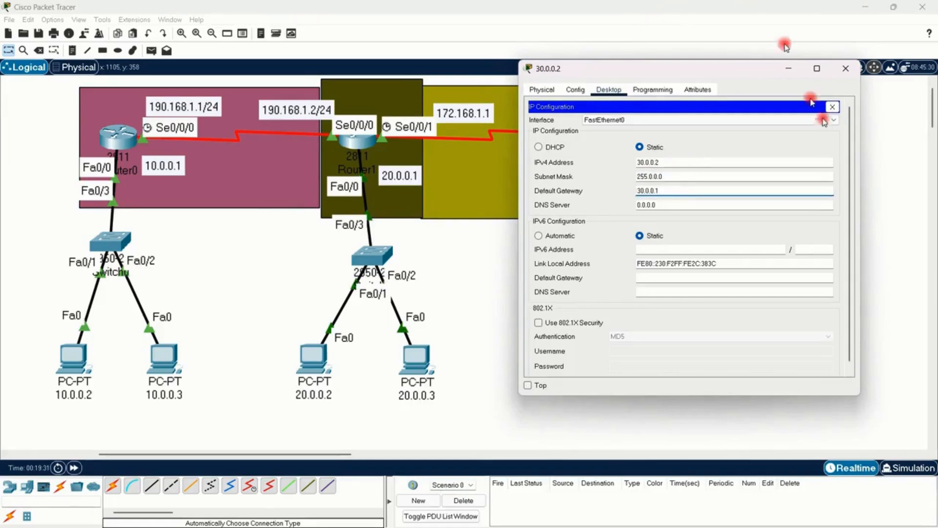
click(845, 68)
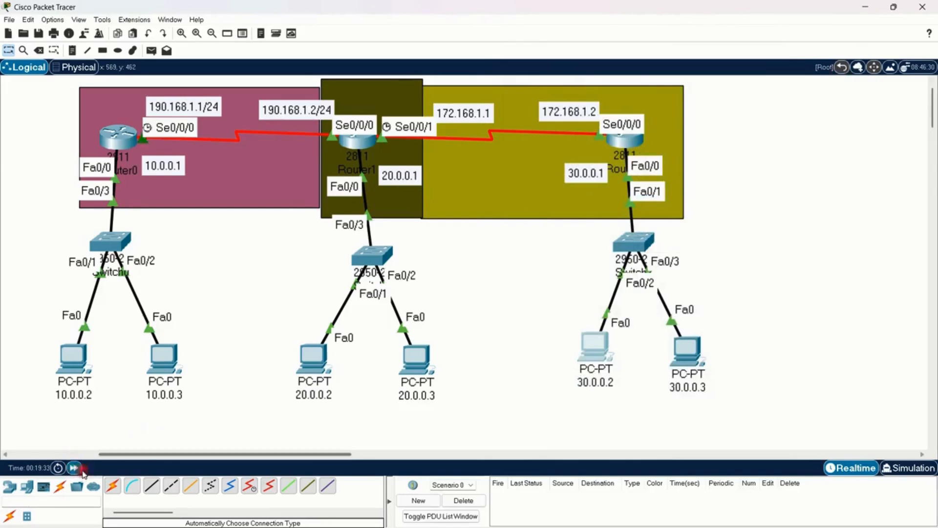
click(75, 468)
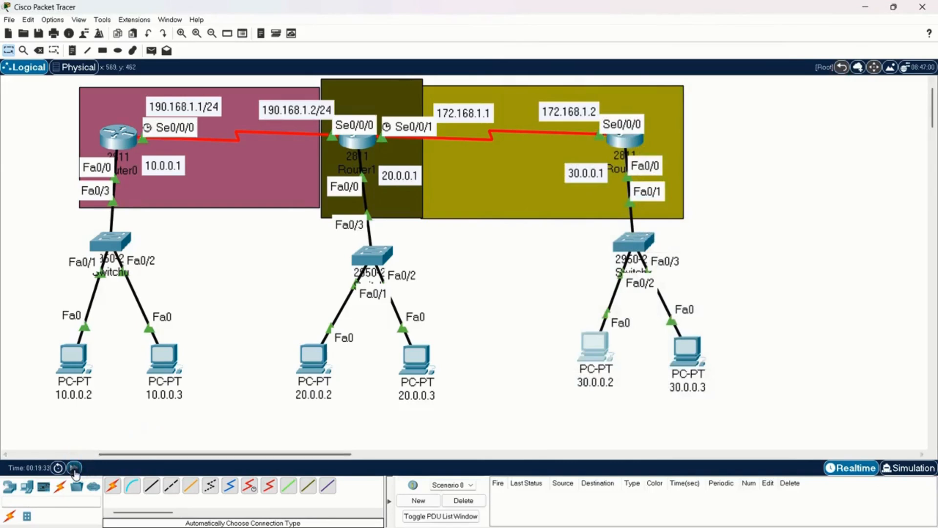
click(74, 468)
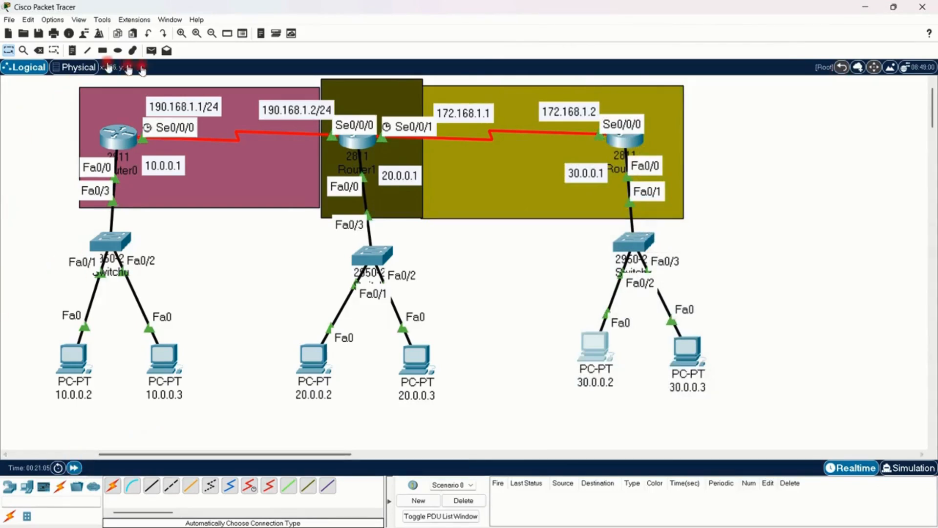
Step: Test connectivity with a simple PDU from Router0 to PC 10.0.0.2, and fire it again
click(152, 49)
click(120, 135)
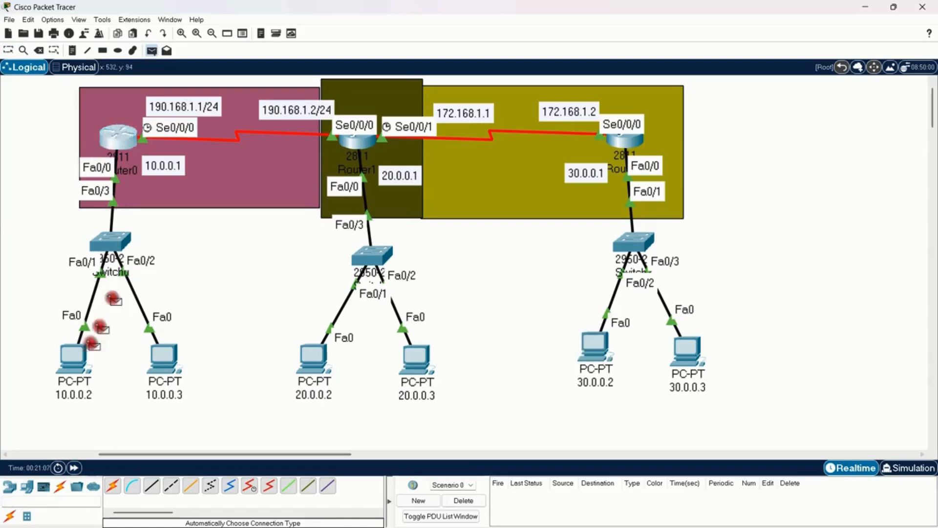
click(75, 360)
click(506, 495)
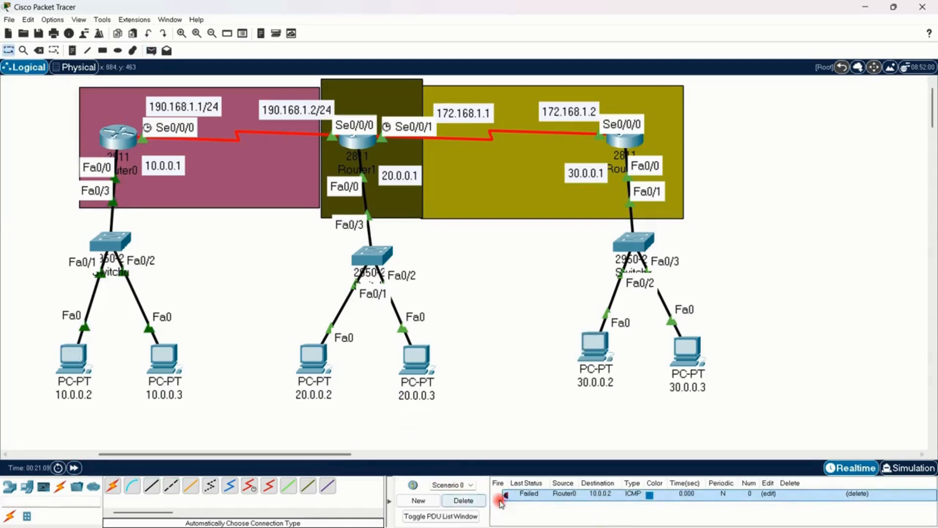
click(506, 495)
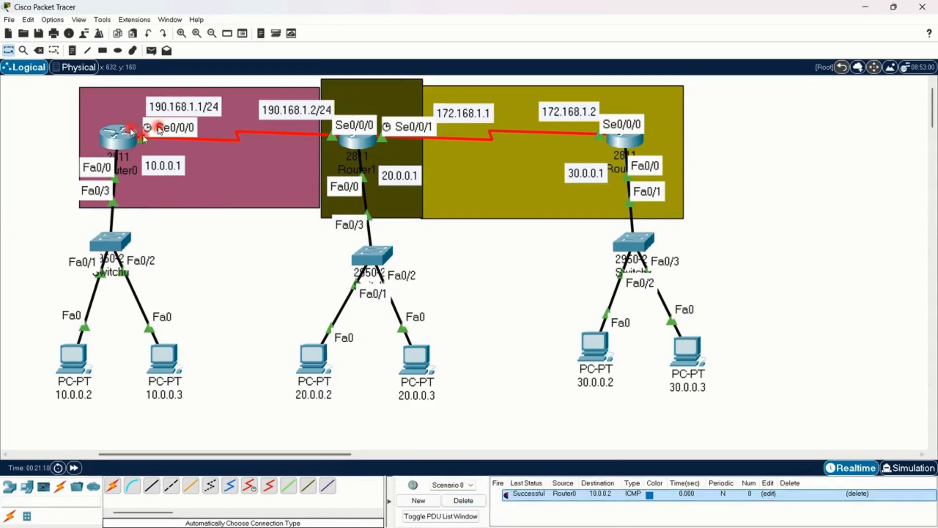
Step: Test connectivity with a simple PDU from Router1 to PC 20.0.0.2, and delete the scenario's PDUs
click(150, 51)
click(362, 140)
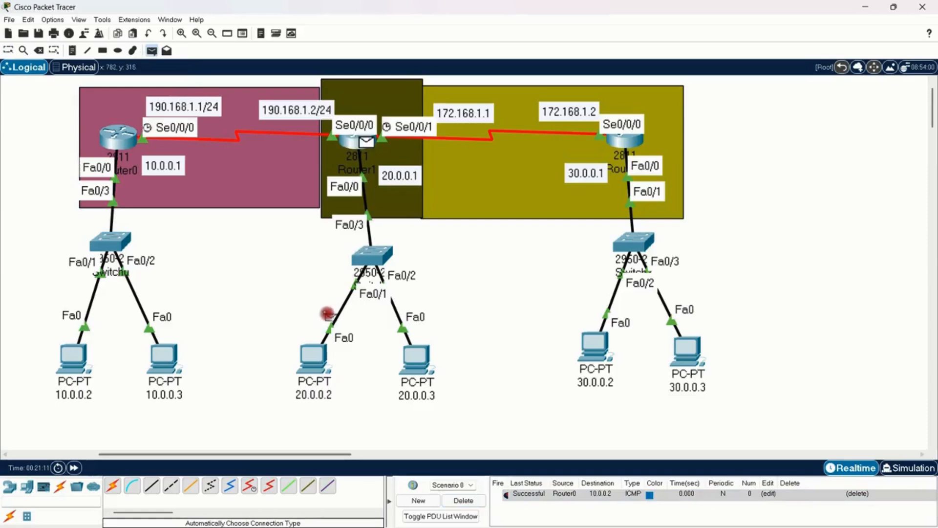
click(313, 356)
click(505, 506)
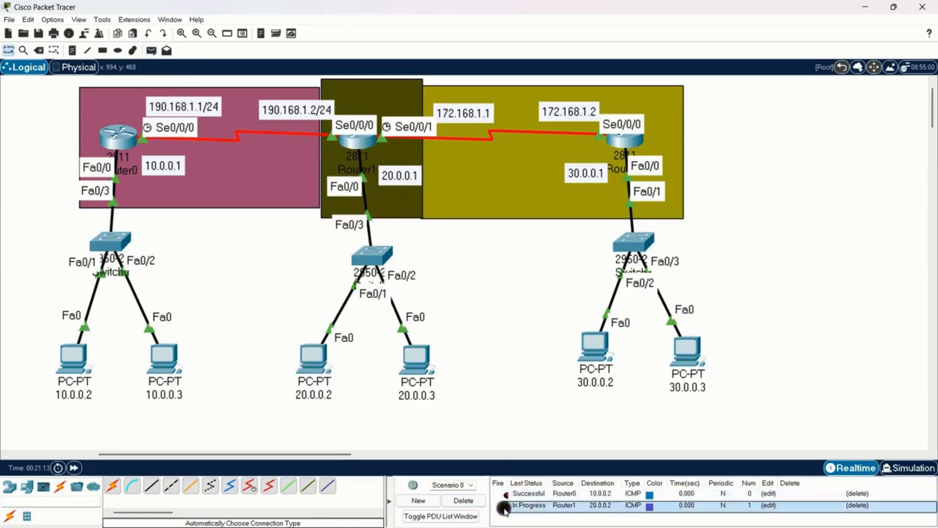
click(464, 500)
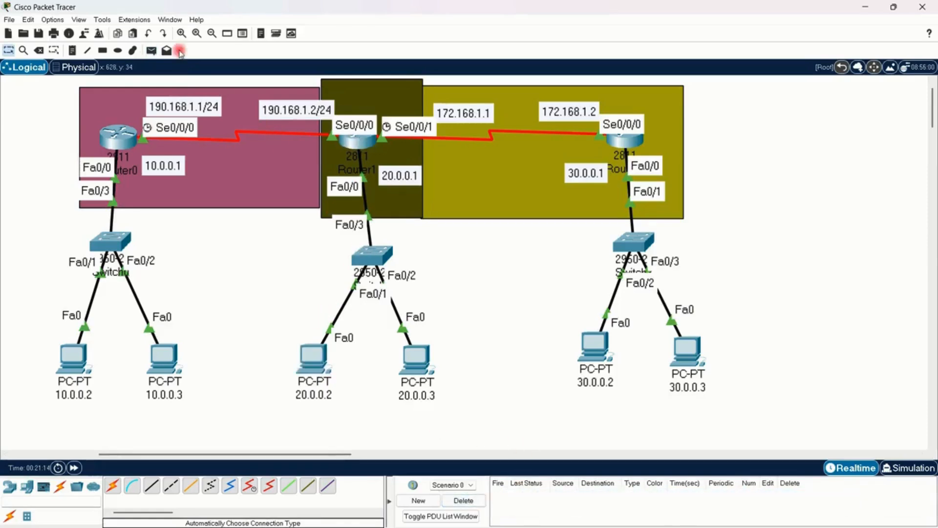
Step: Test connectivity with a simple PDU from Router2 to PC 30.0.0.2
click(153, 51)
click(625, 140)
click(602, 340)
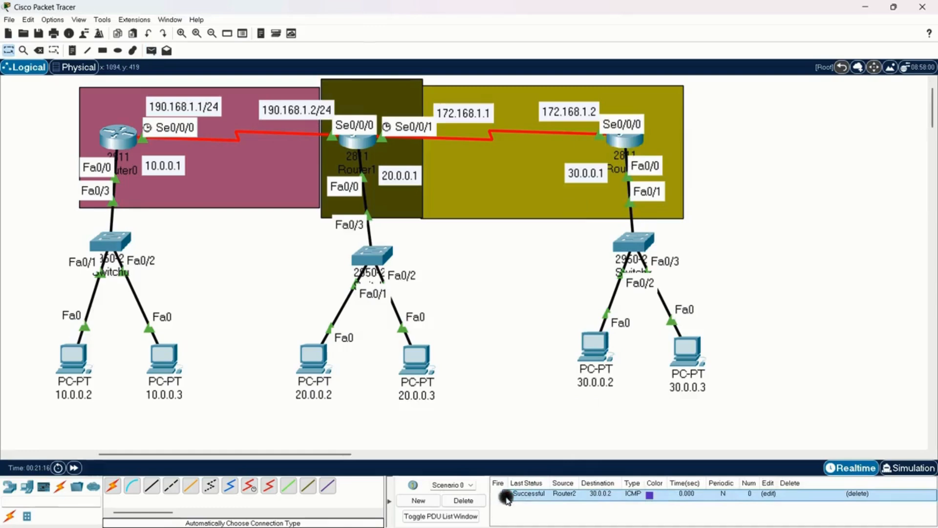
Step: Test a simple PDU from Router0 to Router1, refire the Router2 to 30.0.0.2 PDU, and clear the scenario
click(152, 51)
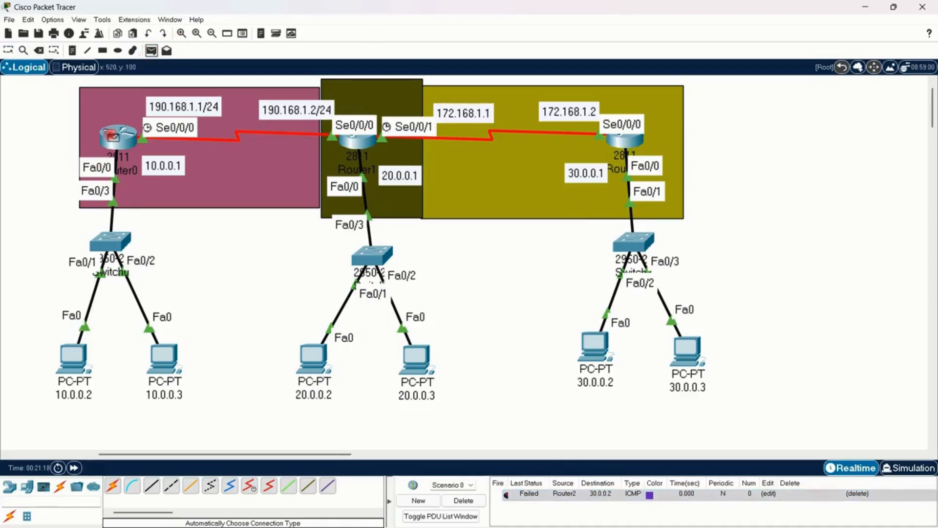
click(117, 137)
click(359, 142)
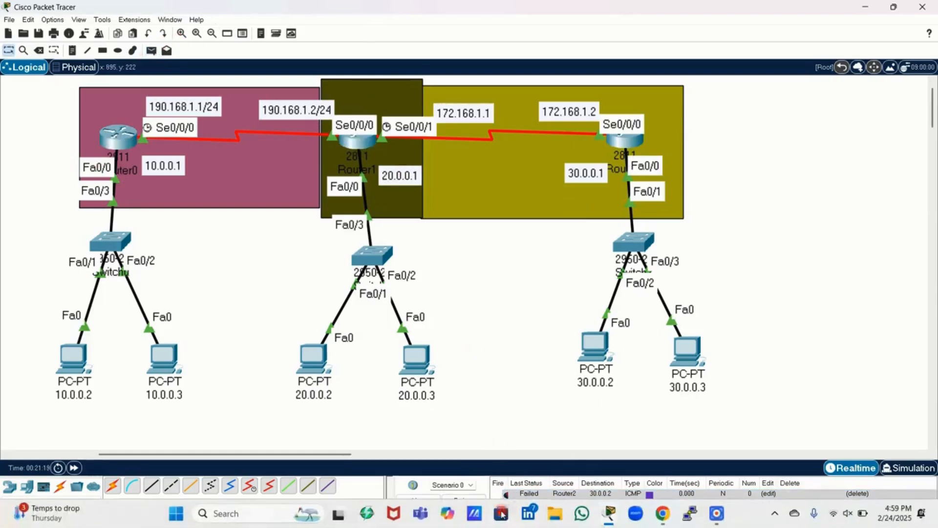
click(505, 505)
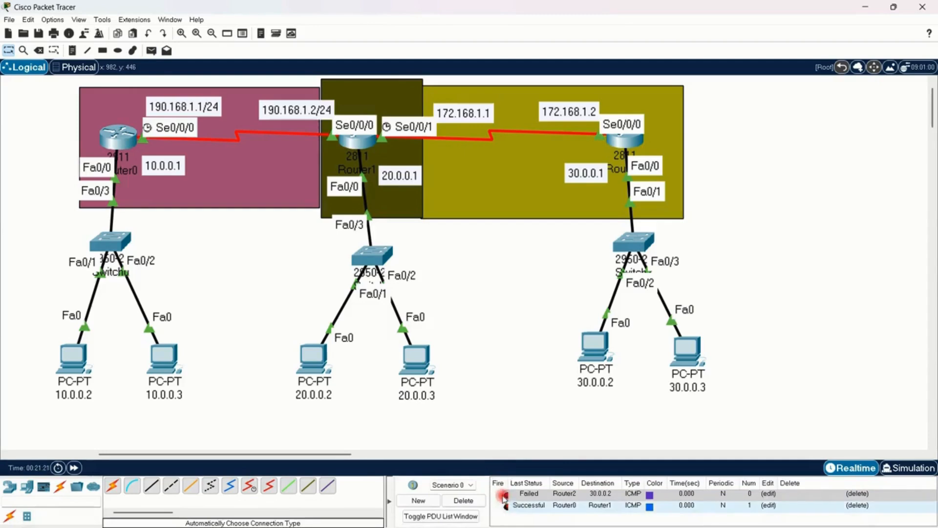
click(505, 494)
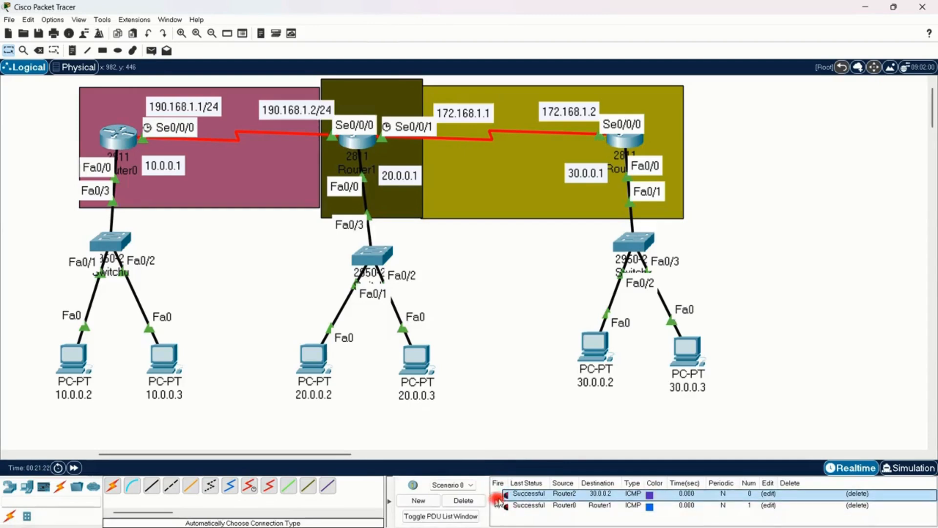
click(463, 499)
Step: Test connectivity with a simple PDU from Router1 to Router2
click(152, 50)
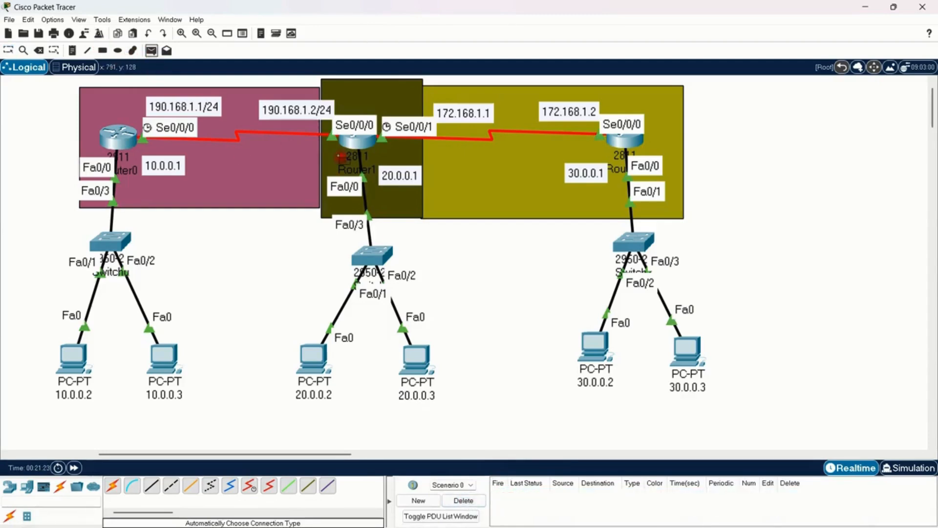
click(356, 140)
click(638, 141)
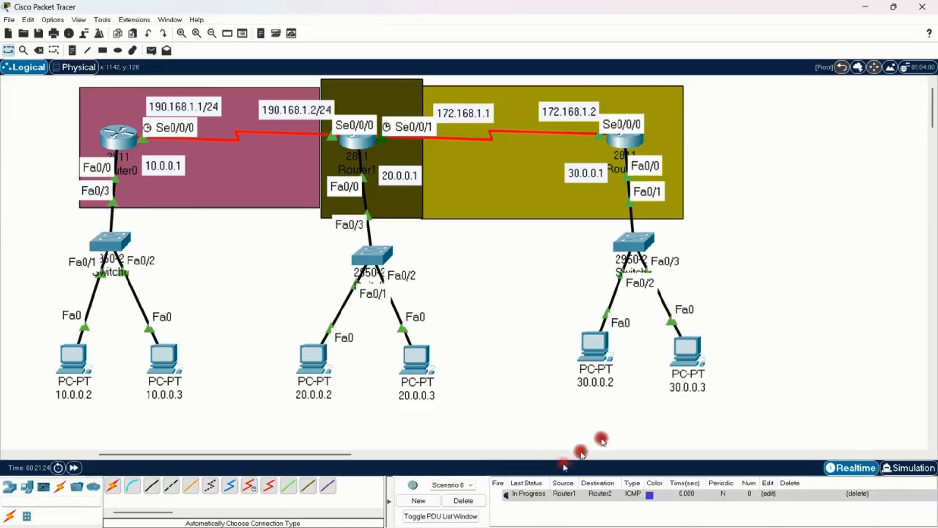
Step: Test connectivity with a simple PDU from Router0 to Router2, and fire it again
click(159, 49)
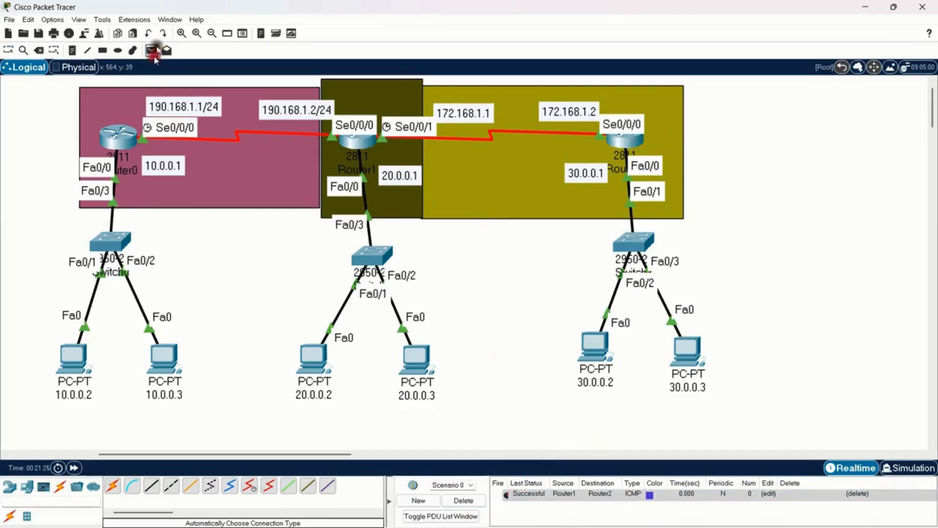
click(117, 138)
click(624, 142)
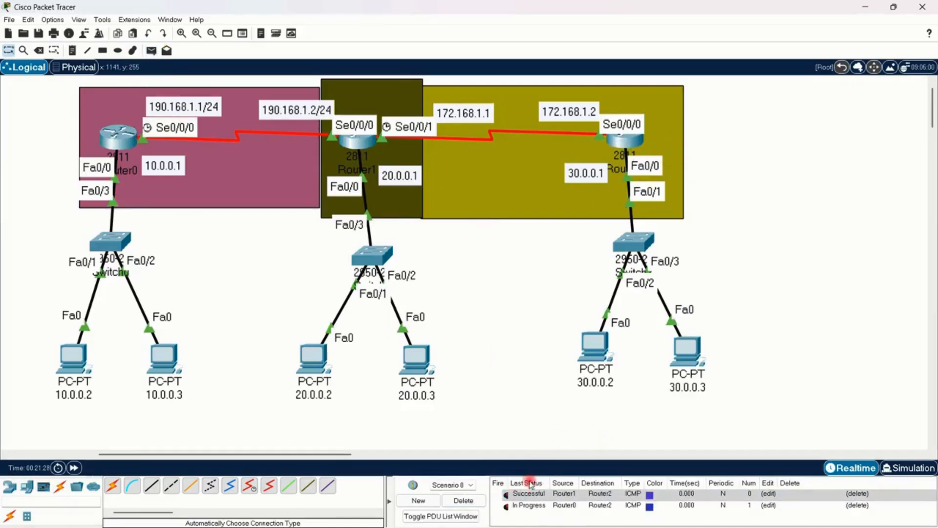
click(507, 507)
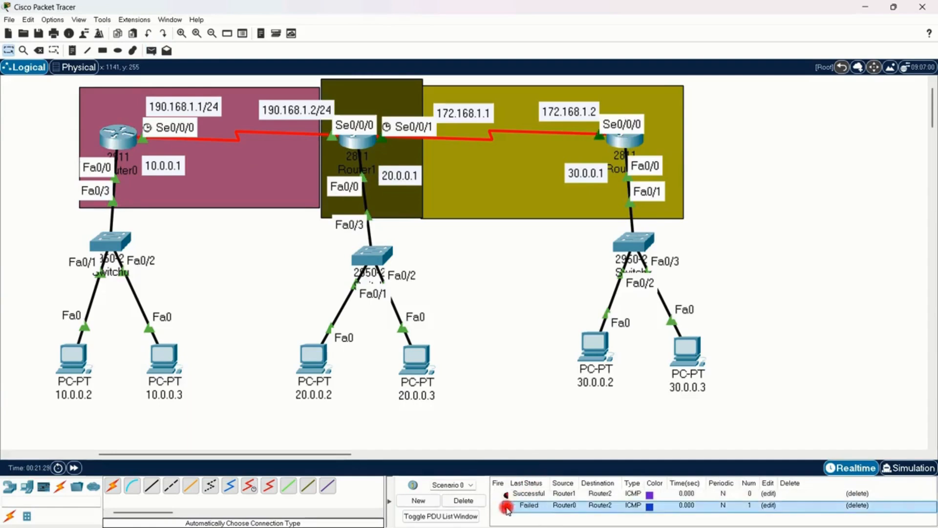
click(558, 290)
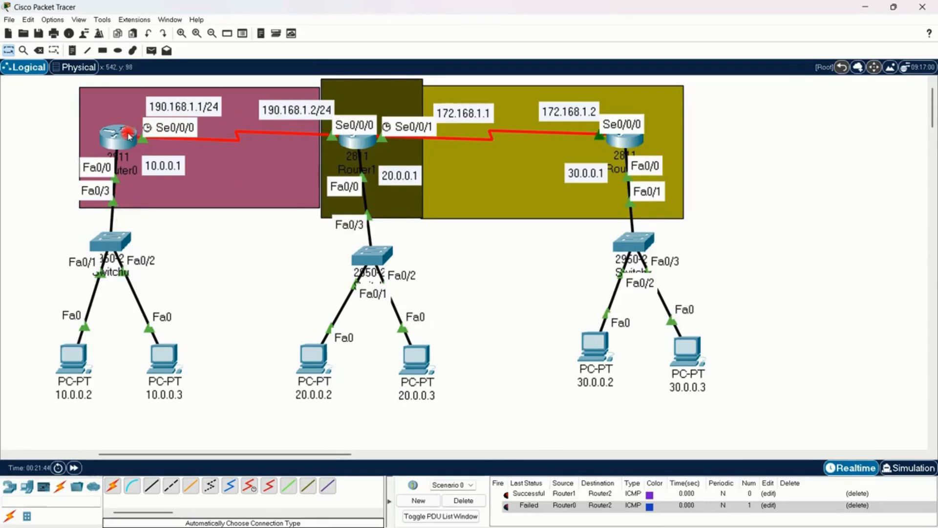
Step: Open Router0's CLI and enter privileged mode with en, followed by global configuration mode with conf
mouse_move(130, 136)
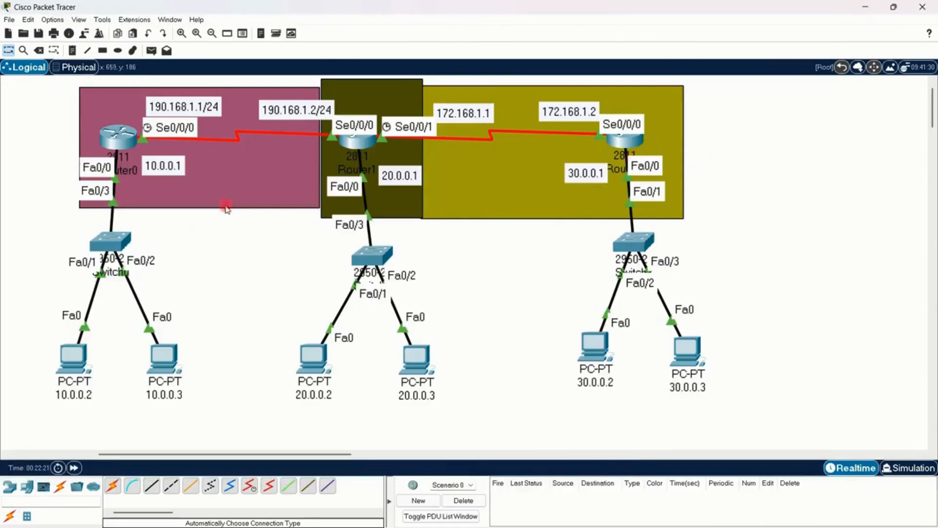
click(115, 138)
key(Return)
key(Return)
key(Return)
key(Return)
key(Return)
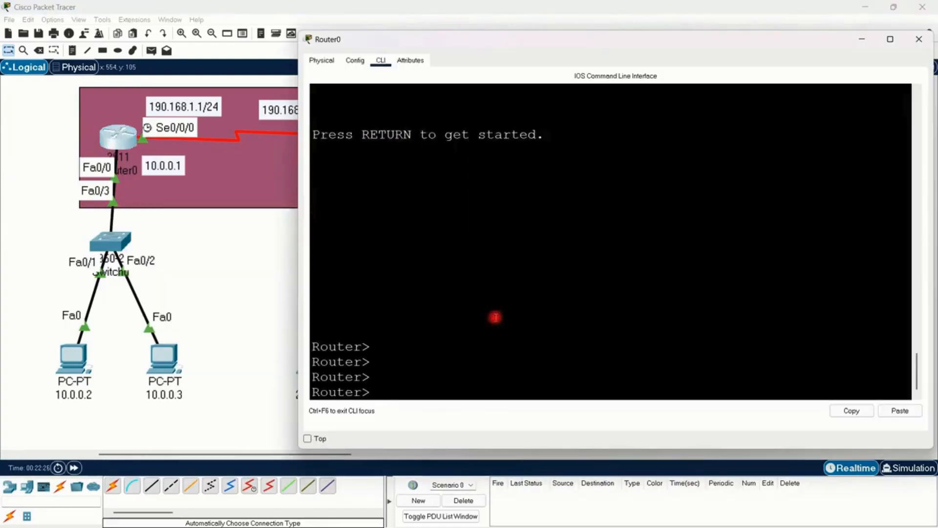
text(en)
key(Return)
key(Return)
key(Return)
text(c)
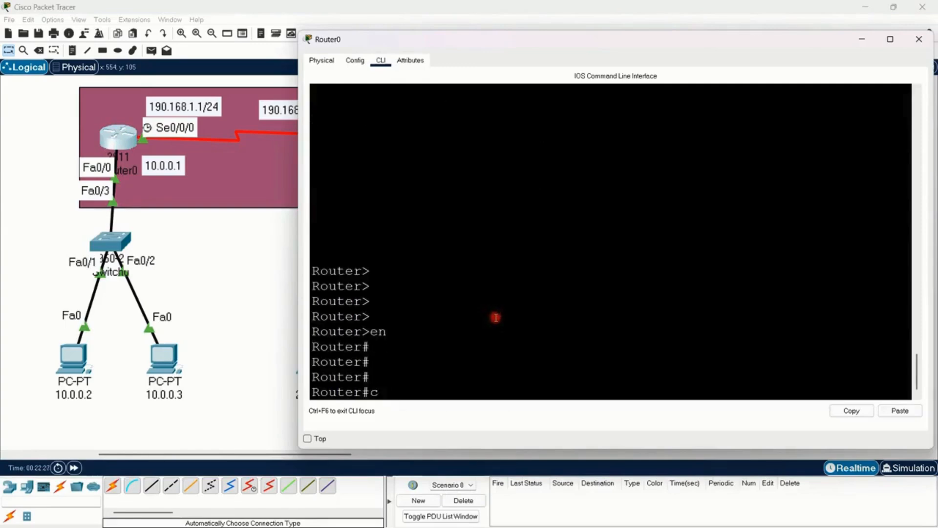
text(onf)
key(Return)
key(Return)
key(Return)
key(Return)
key(Return)
key(Return)
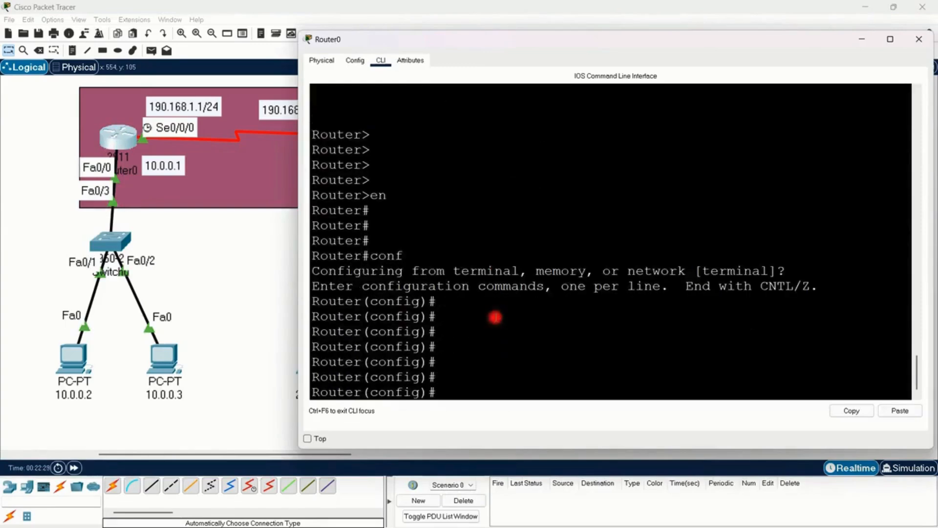
Step: Enable the RIP routing process on Router0 with the router rip command
text(rou)
key(Tab)
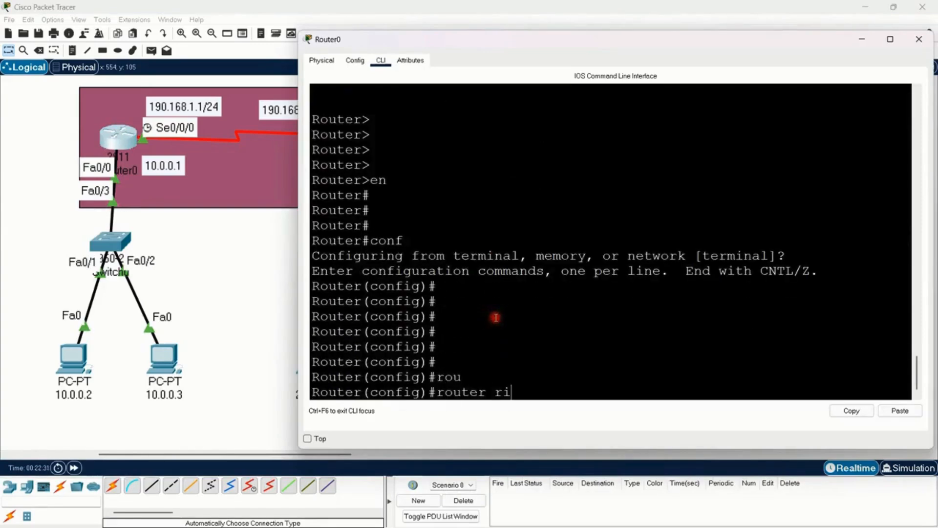
text(ri)
key(Tab)
key(Return)
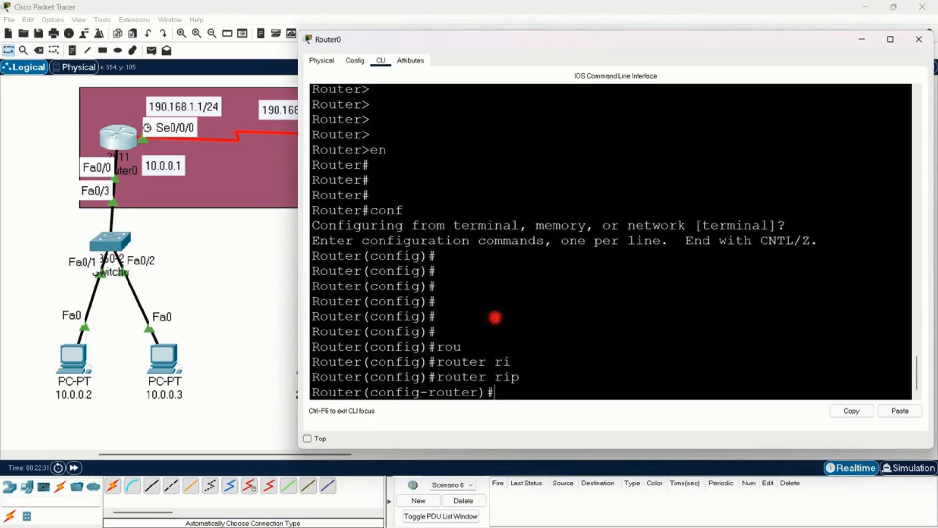
Step: Advertise networks 190.168.1.0 and 10.0.0.0 in Router0's RIP configuration
text(net)
key(Tab)
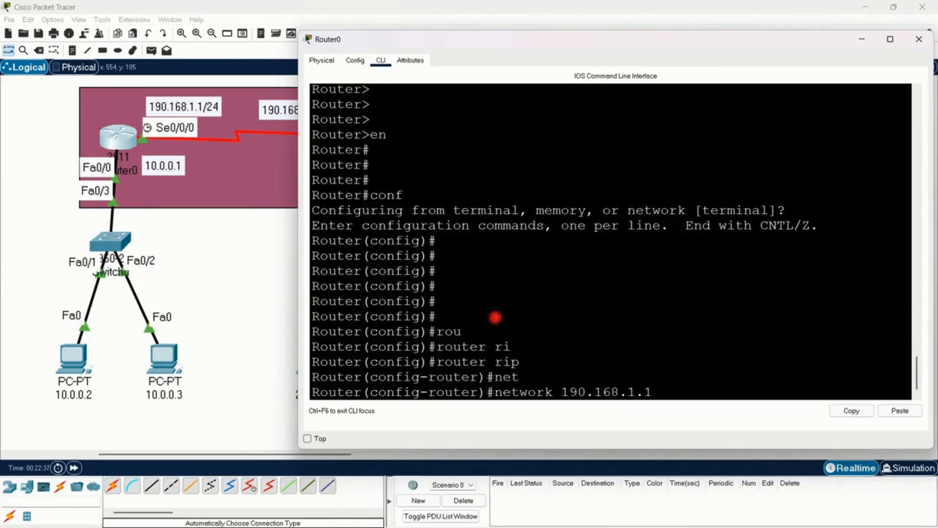
text(190.168.1.0)
key(Return)
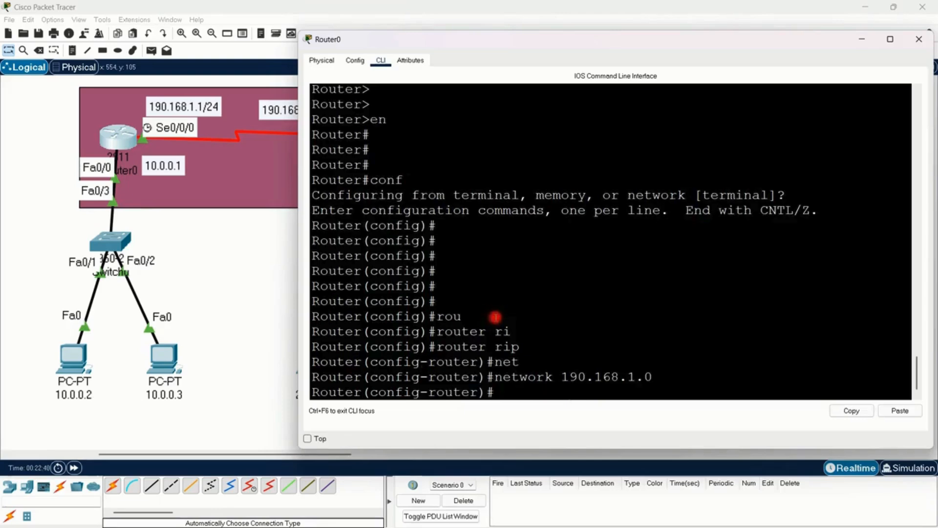
text(net)
key(Tab)
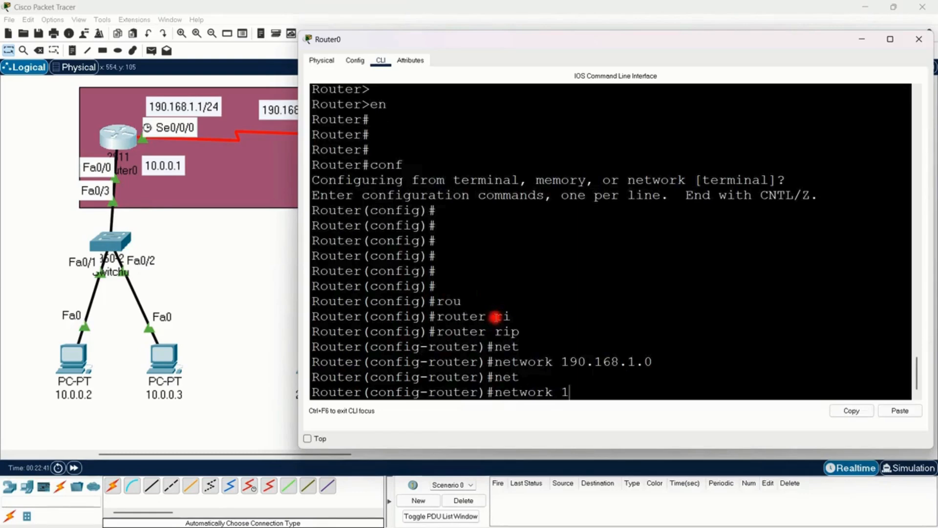
key(Return)
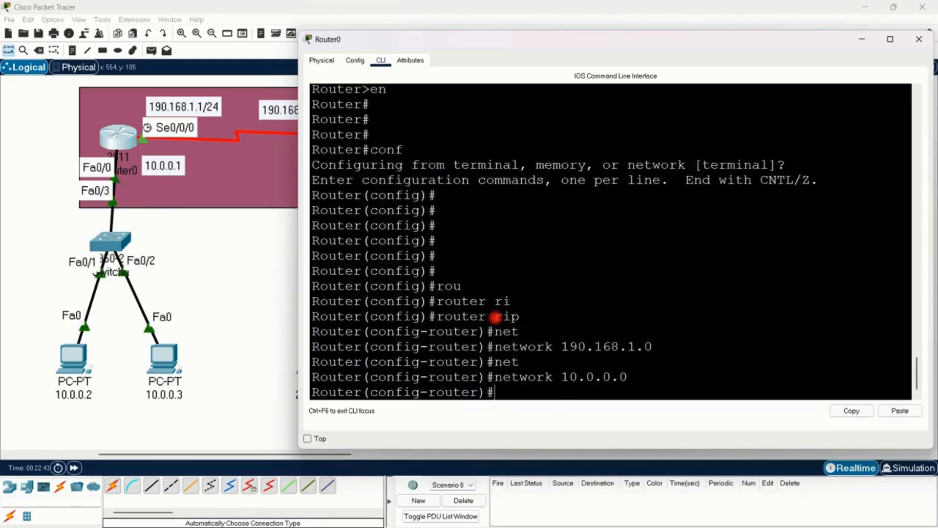
Step: Exit Router0's configuration mode, save its configuration with wr, and return to the topology
click(268, 288)
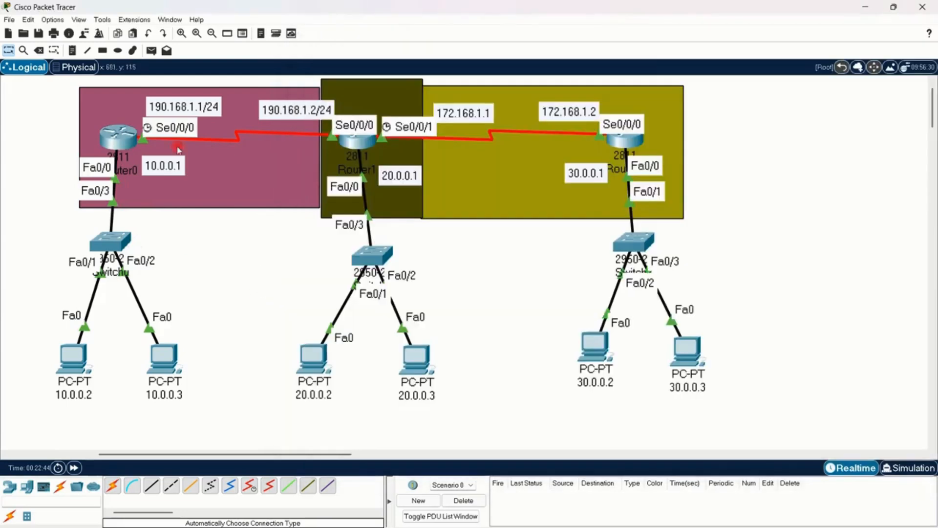
click(111, 127)
click(240, 317)
click(117, 135)
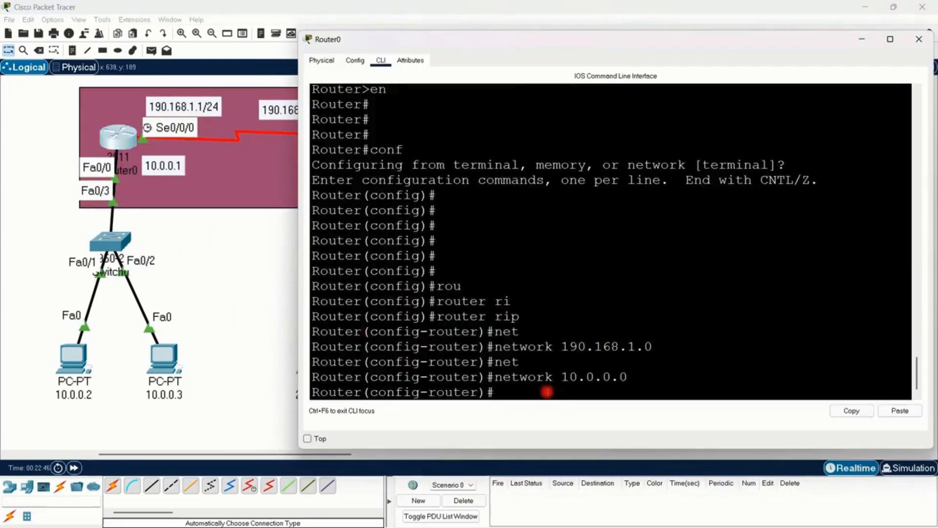
key(ctrl+z)
key(Return)
key(Return)
key(Return)
text(wr)
key(Return)
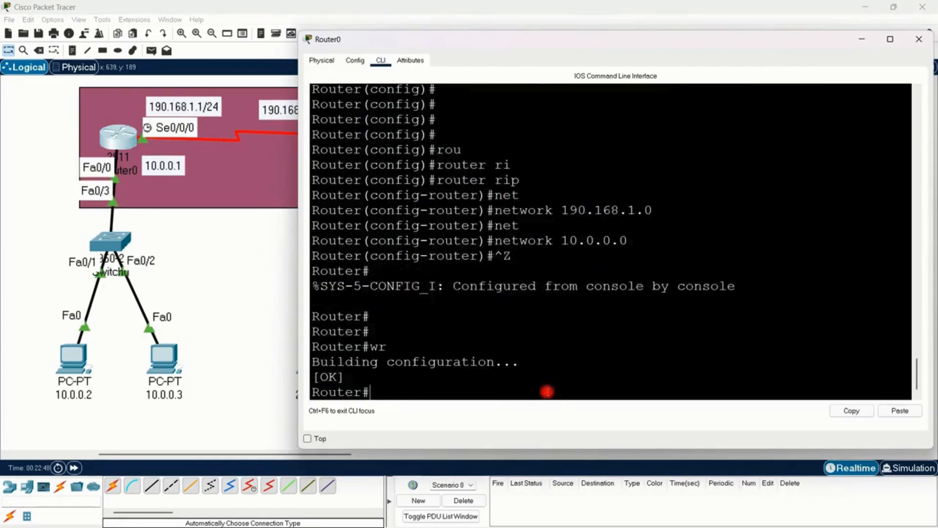
click(260, 256)
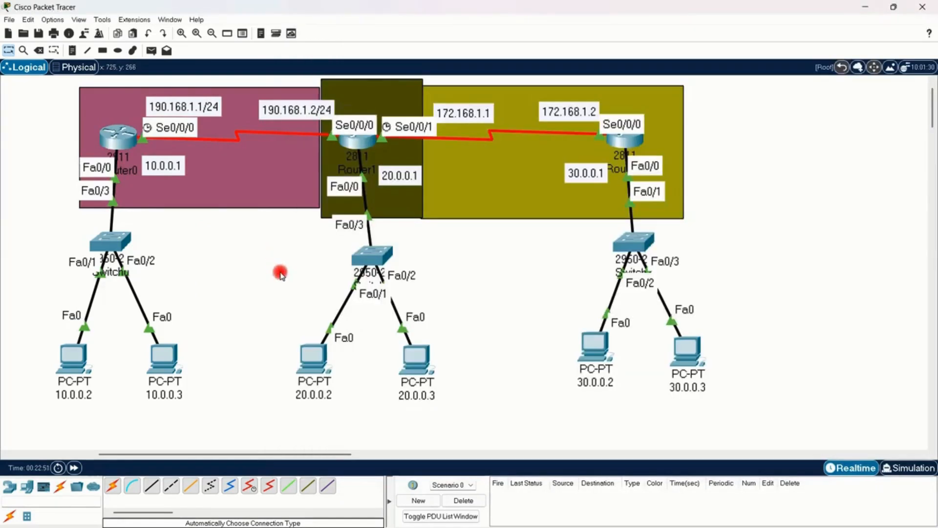
Step: Open Router1's CLI and leave interface configuration for global configuration mode
click(366, 141)
key(Return)
key(Return)
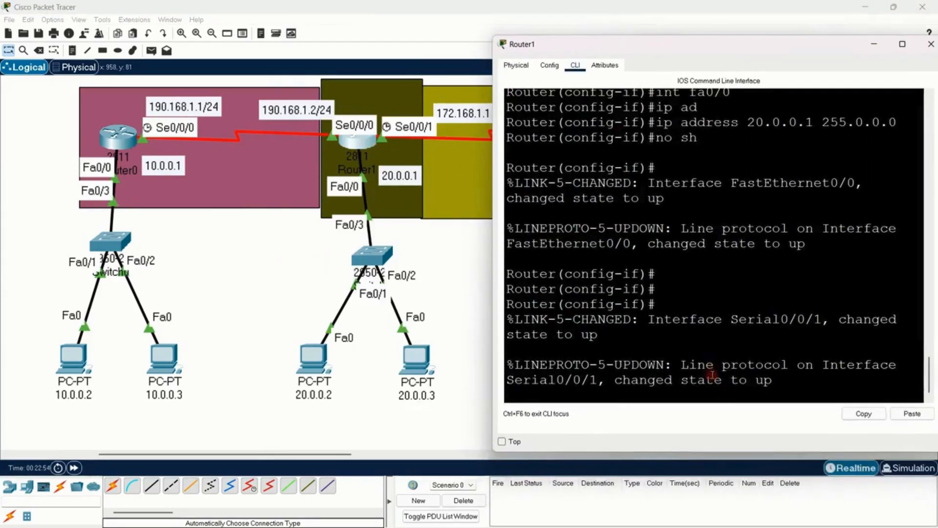
key(Return)
key(Return)
key(Return)
key(Return)
key(Return)
key(Return)
text(er(config-if)#e)
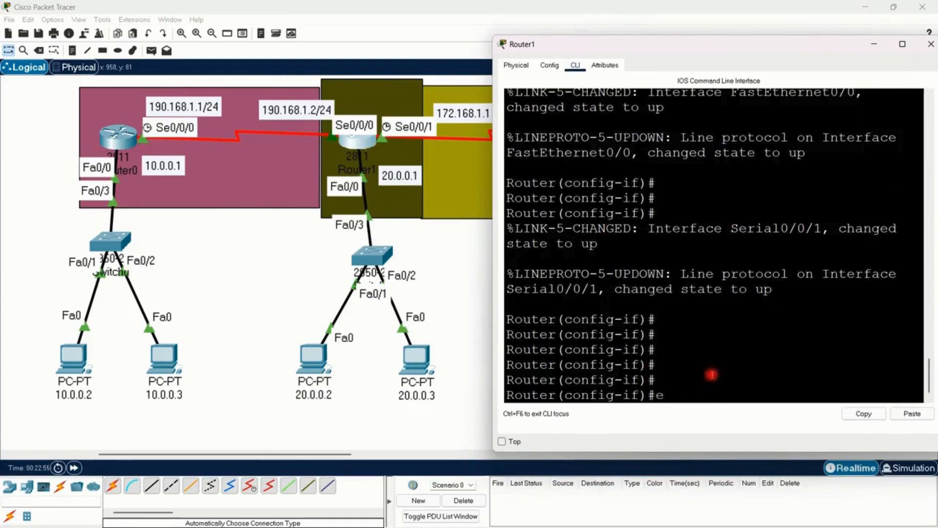
text(xi)
key(Return)
key(Return)
key(Return)
key(Return)
key(Return)
Step: Enable the RIP routing process on Router1 with the router rip command
text(r(config)#r)
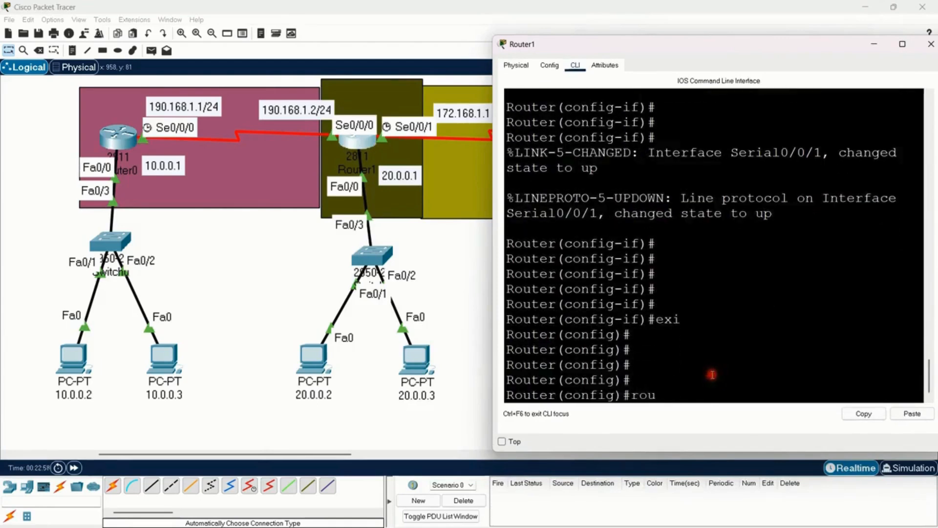
text(ou)
key(Tab)
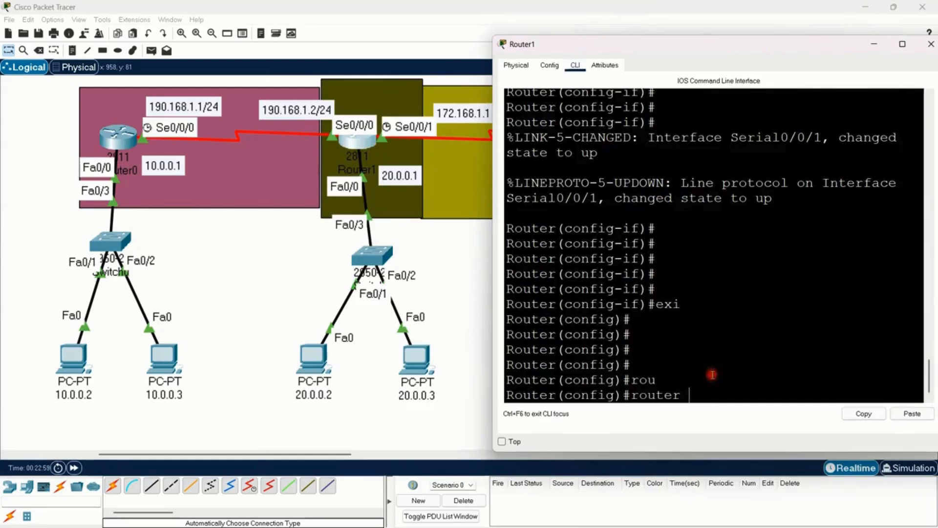
text(r)
key(Tab)
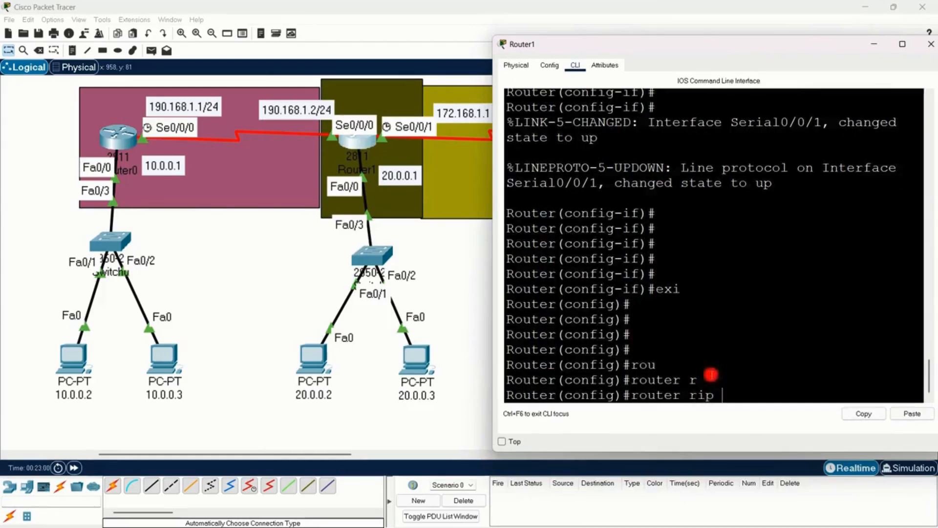
key(Return)
Step: Advertise networks 20.0.0.0 and 190.168.1.0 in Router1's RIP configuration
text(net)
key(Tab)
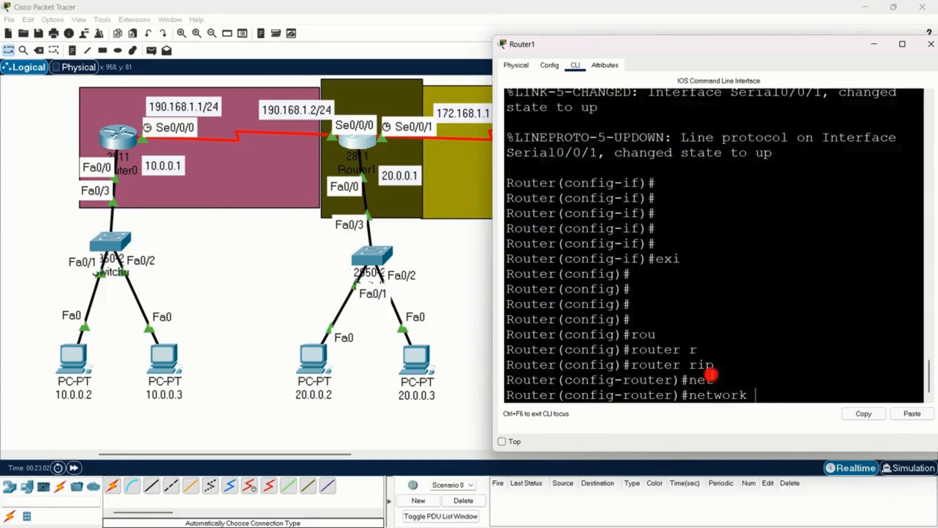
text(20.0.0.0)
key(Return)
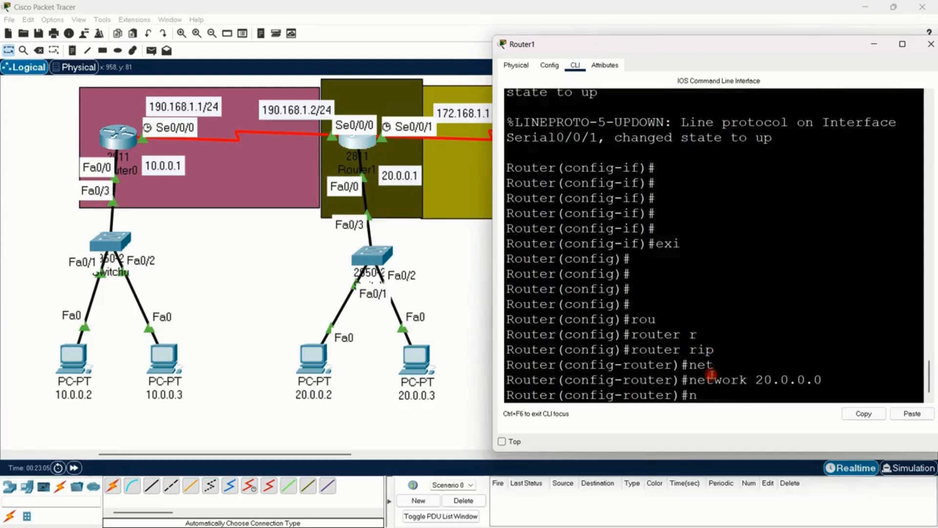
text(net)
key(Tab)
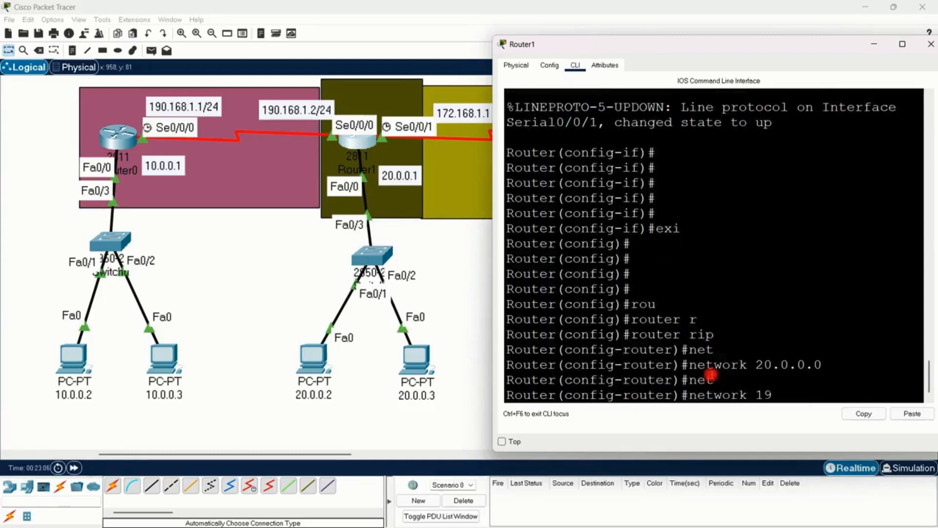
text(190.168.1.0)
key(Return)
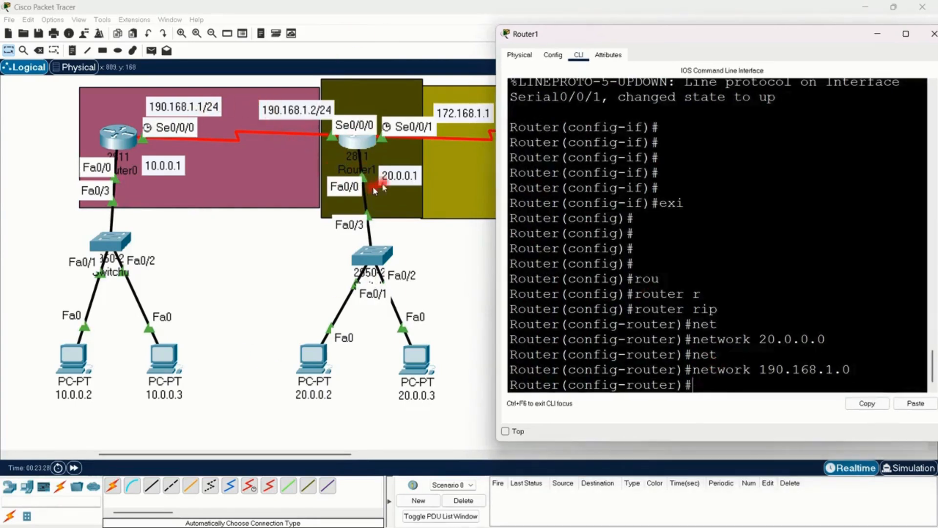
drag(826, 342, 717, 340)
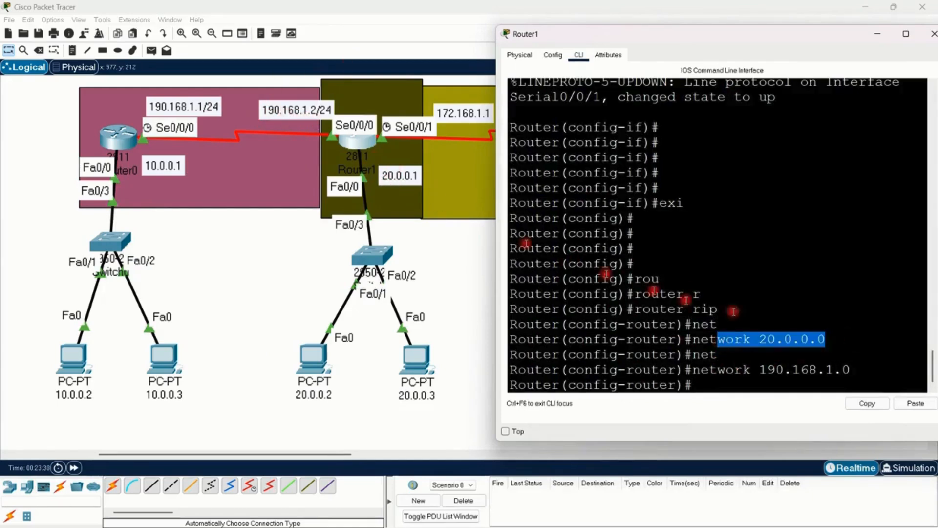
drag(851, 370, 751, 370)
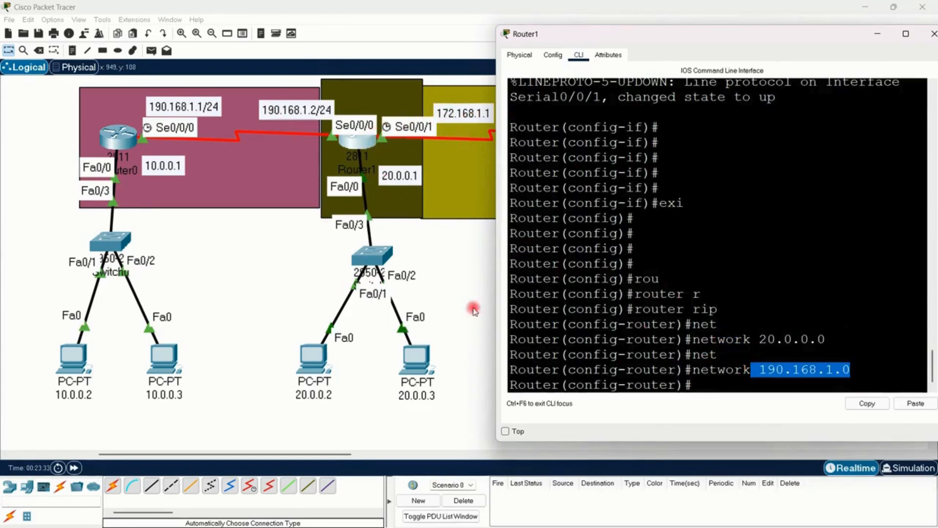
click(714, 384)
text(net)
key(Tab)
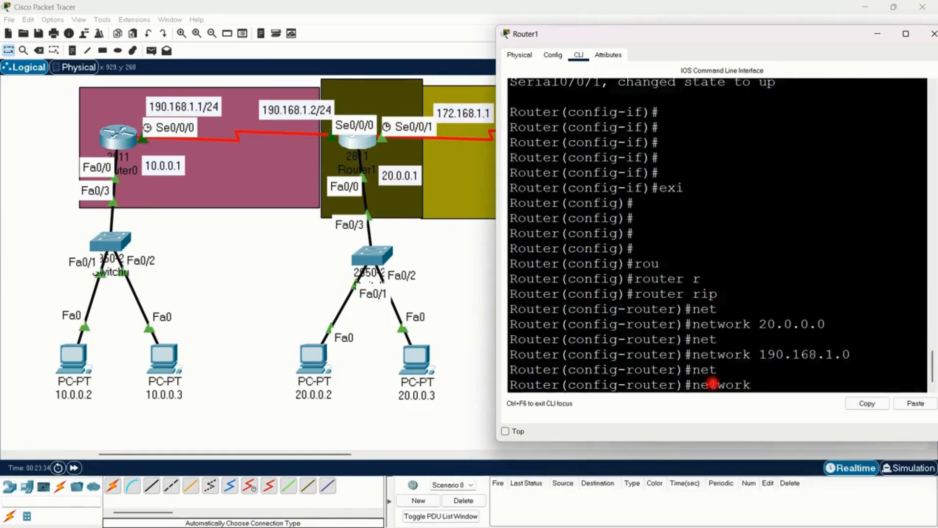
text(172.)
key(Return)
text(16)
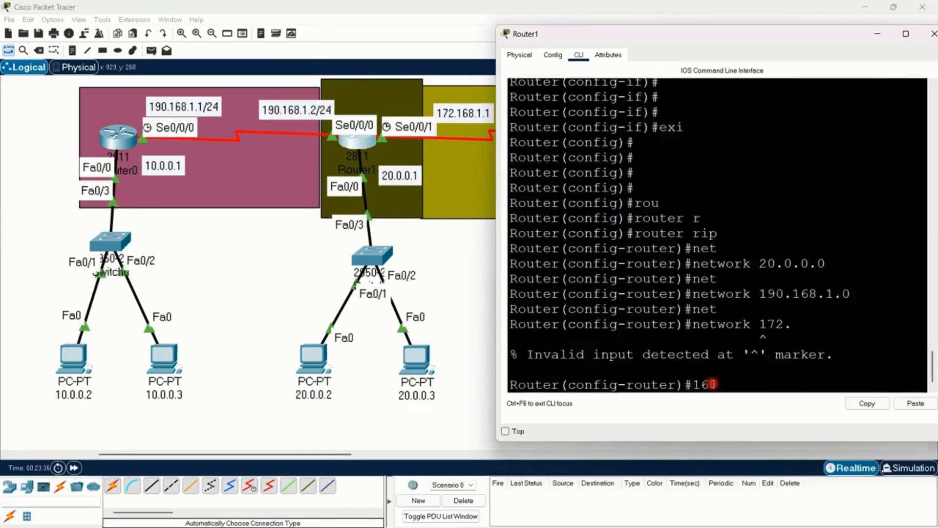
Step: Advertise network 172.168.1.0 in Router1's RIP configuration
key(Up)
key(Up)
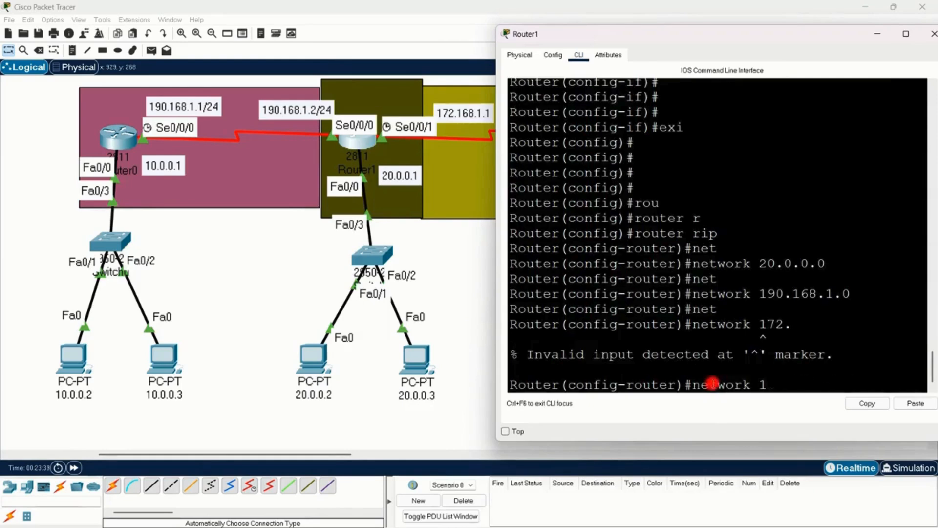
text(72.168)
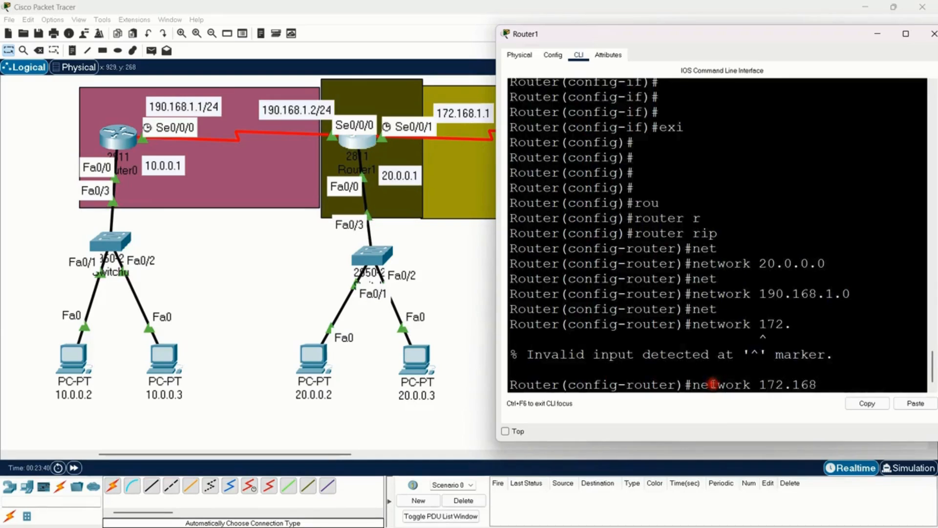
text(.1.0)
key(Return)
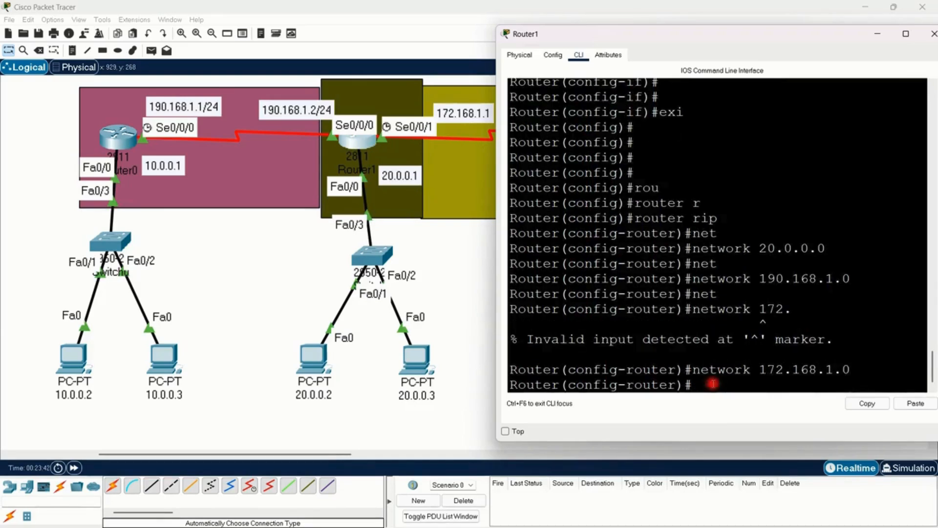
Step: Exit Router1's configuration mode and save its configuration with wr
key(ctrl+z)
key(Return)
key(Return)
key(Return)
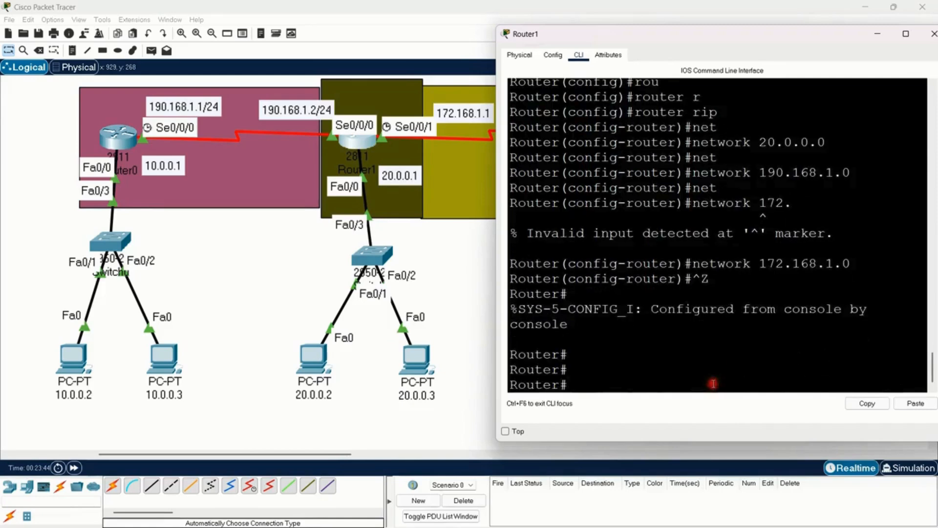
text(wr)
key(Return)
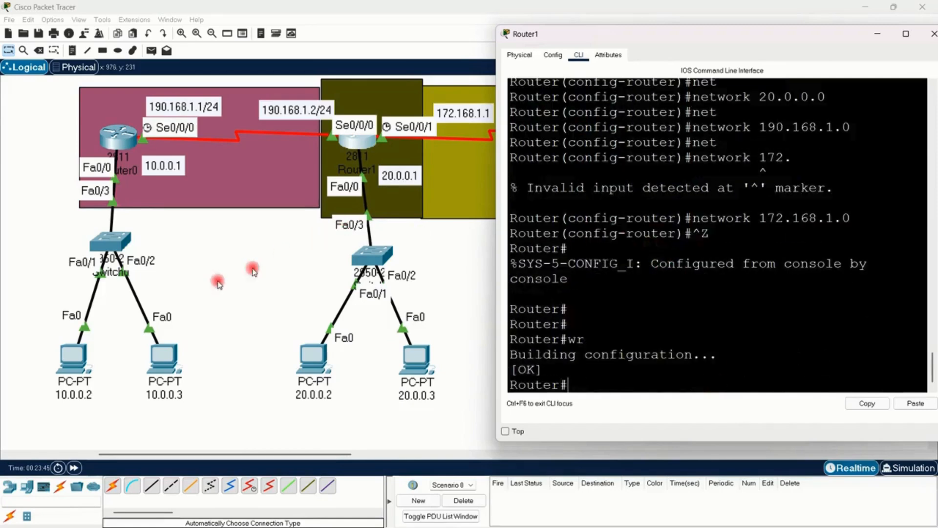
Step: Open Router2's CLI, then move and widen its window so Router2 and its address labels stay uncovered
click(238, 264)
click(375, 149)
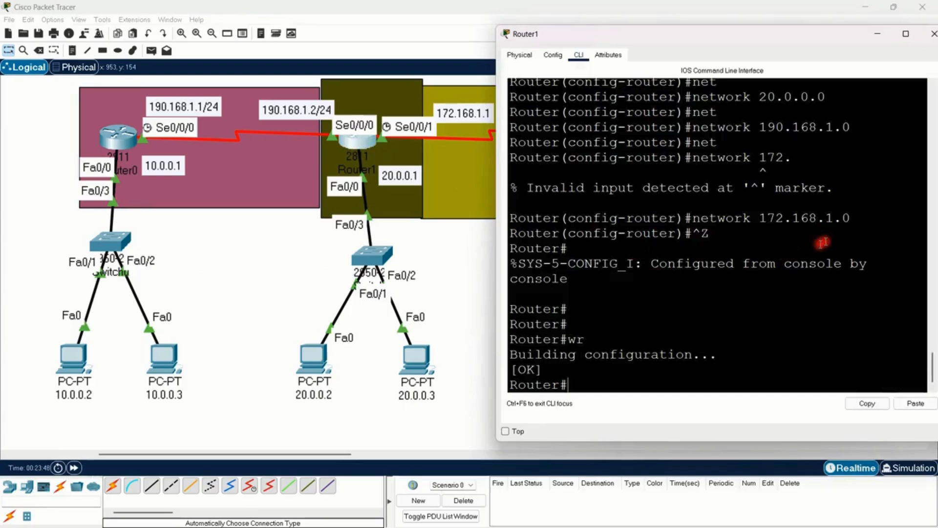
click(176, 296)
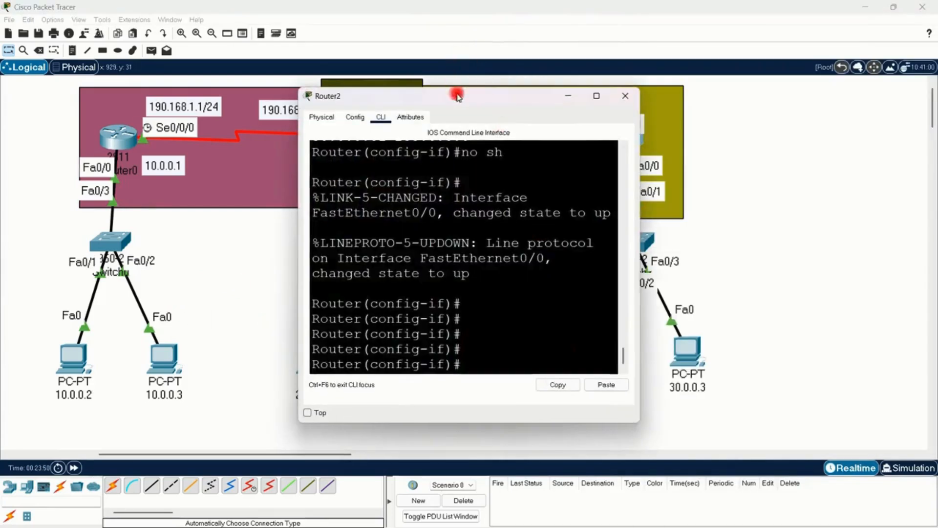
drag(456, 92, 220, 87)
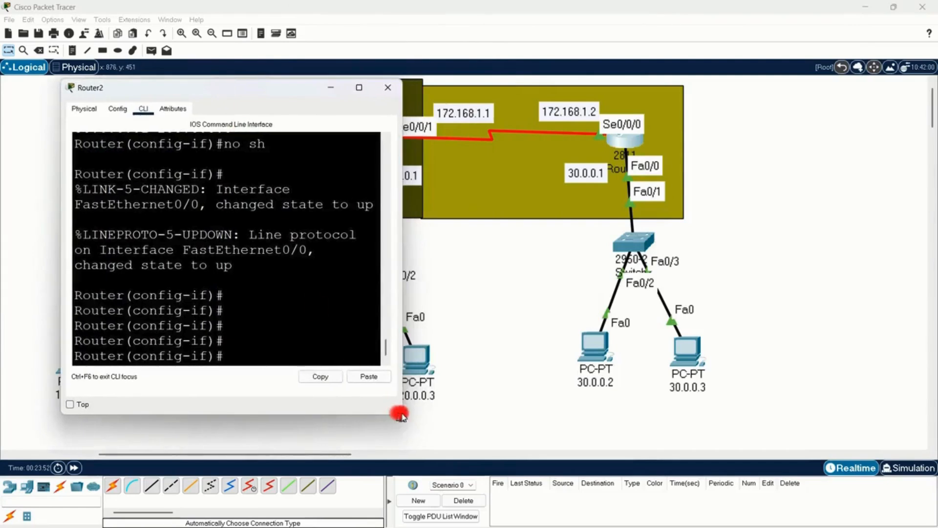
drag(403, 406, 528, 416)
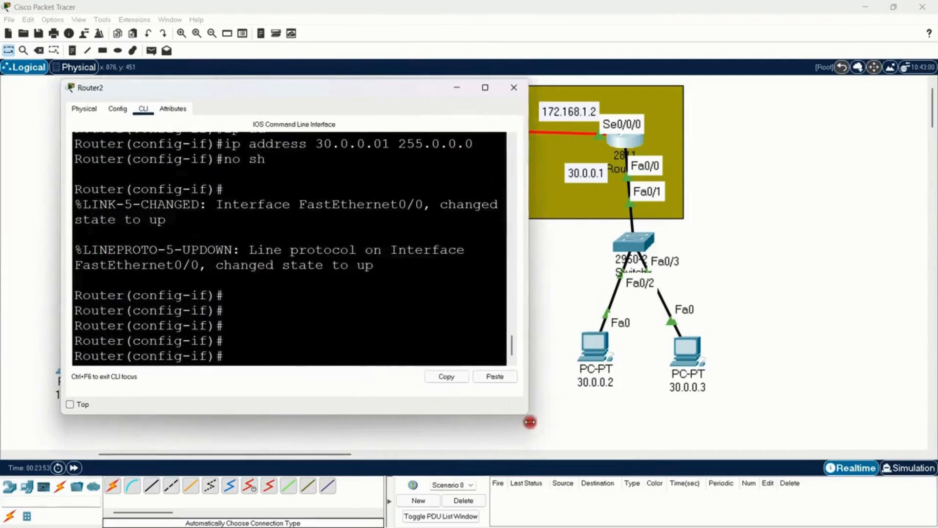
Step: Leave Router2's interface configuration for global configuration mode
click(308, 344)
key(Return)
key(Return)
key(Return)
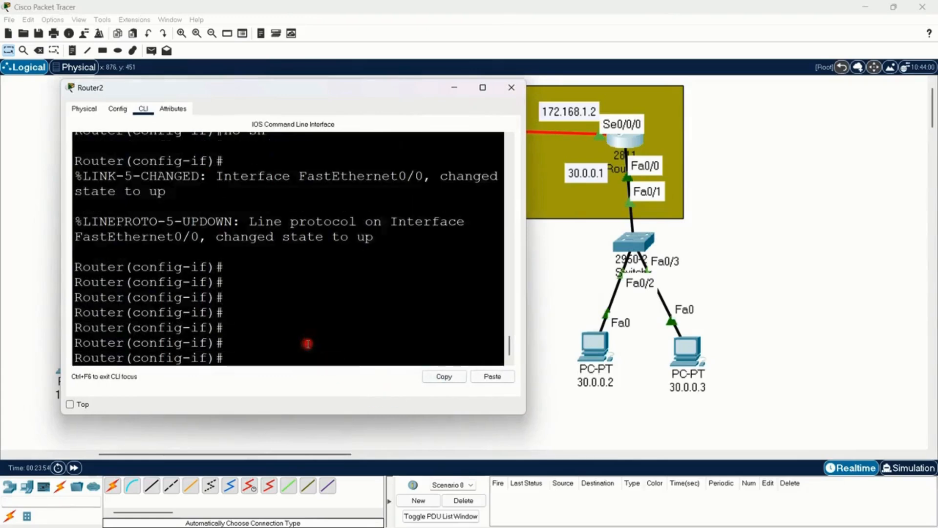
text(exi)
key(Return)
key(Return)
key(Return)
key(Return)
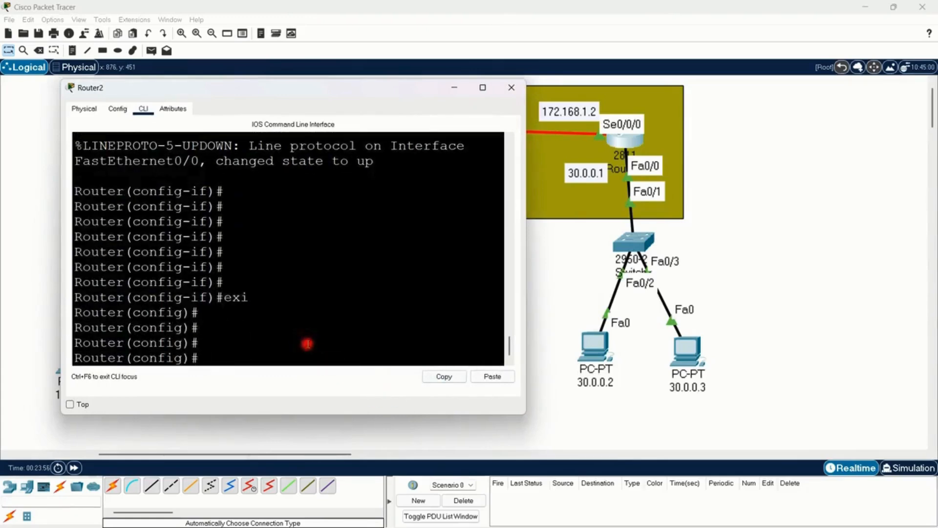
Step: Enable the RIP routing process on Router2 with the router rip command
text(rou)
key(Tab)
text(ri)
key(Tab)
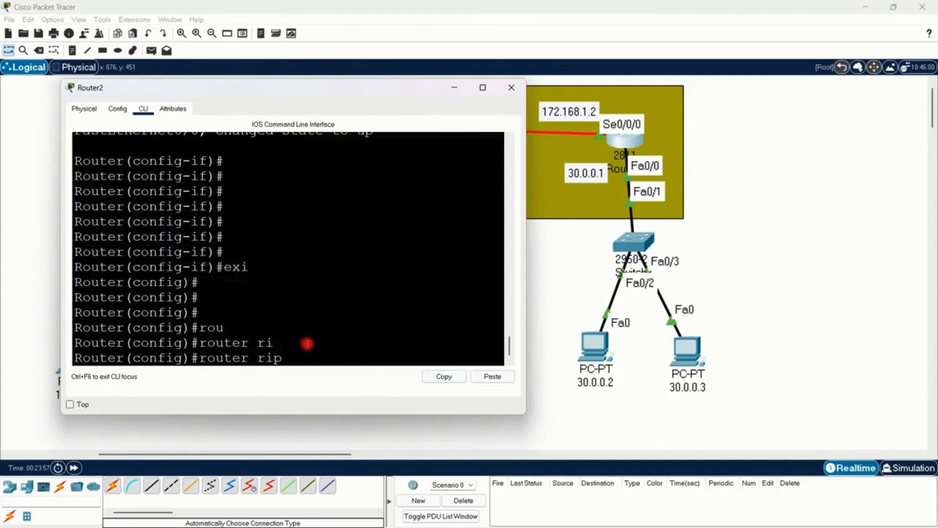
key(Return)
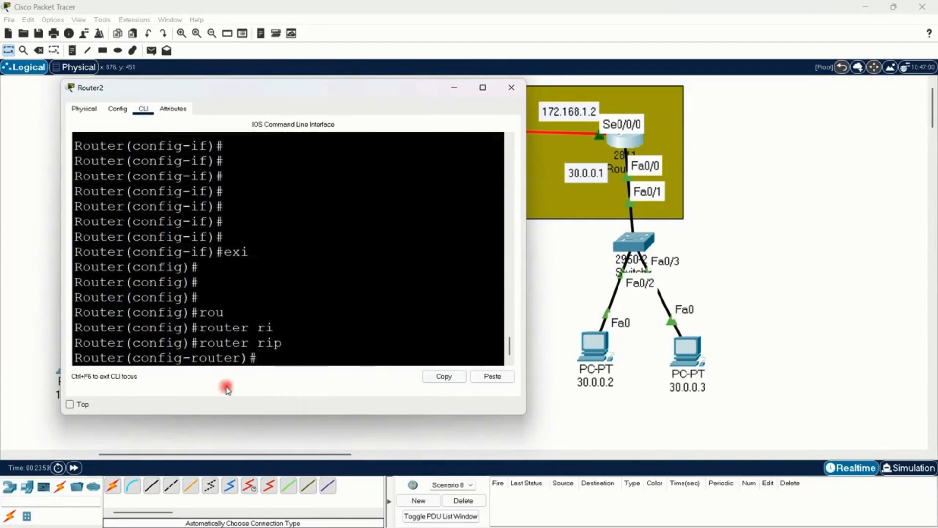
Step: Enlarge the CLI window and advertise networks 30.0.0.0 and 172.168.1.0 in Router2's RIP configuration
drag(63, 417, 31, 453)
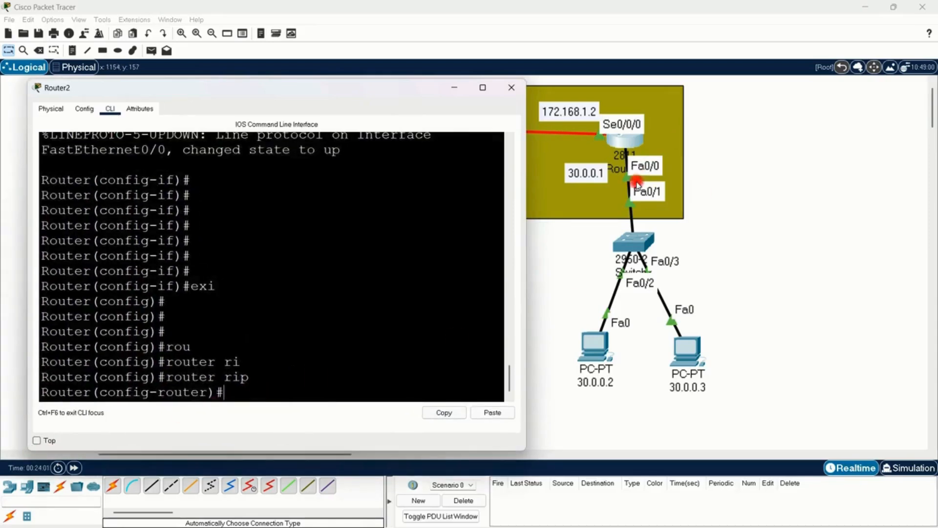
text(net)
key(Tab)
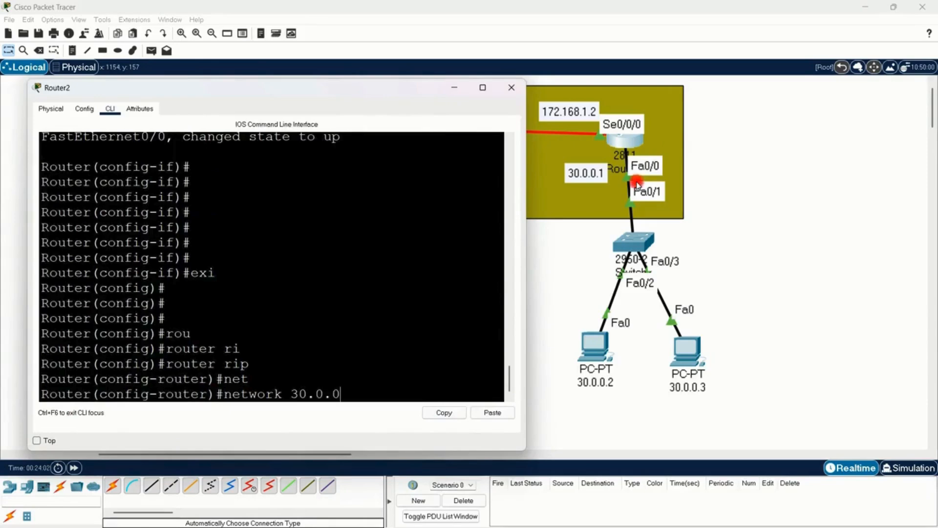
text(30.0.0.0)
key(Return)
text(net)
key(Tab)
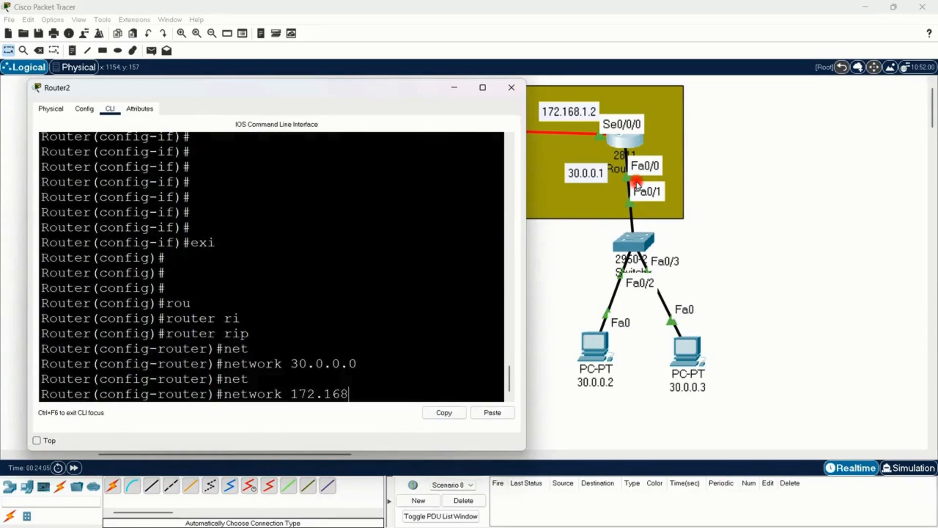
text(172.168.1.0)
key(Return)
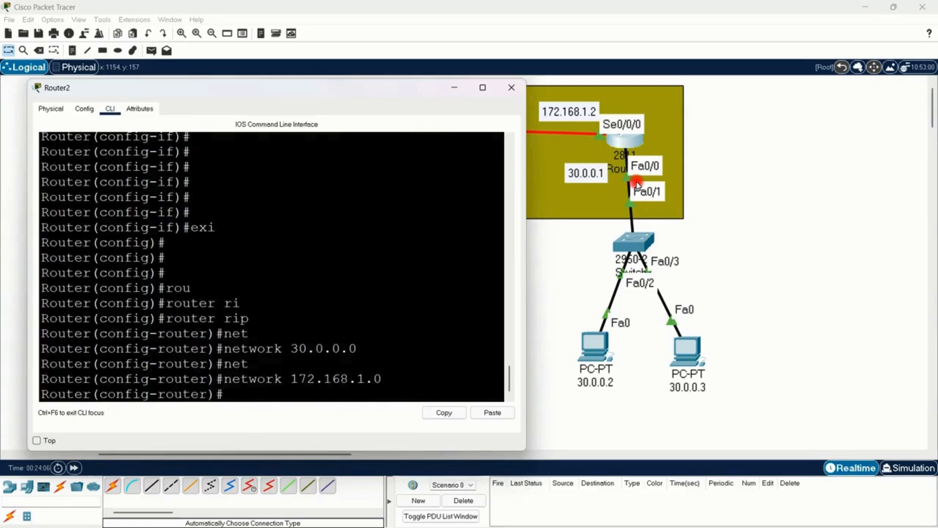
Step: Exit Router2's configuration mode, save its configuration with wr, and return to the topology
key(ctrl+z)
key(Return)
key(Return)
text(w)
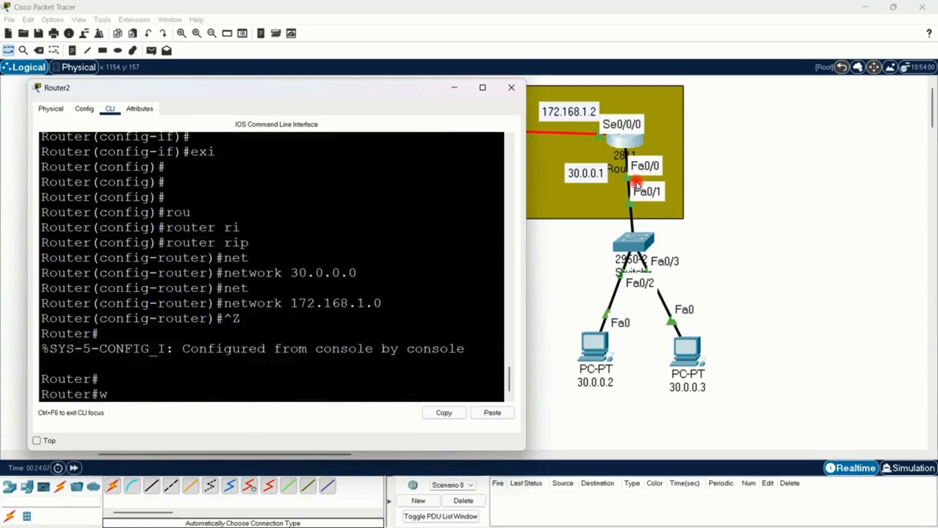
text(r)
key(Return)
key(Return)
key(Return)
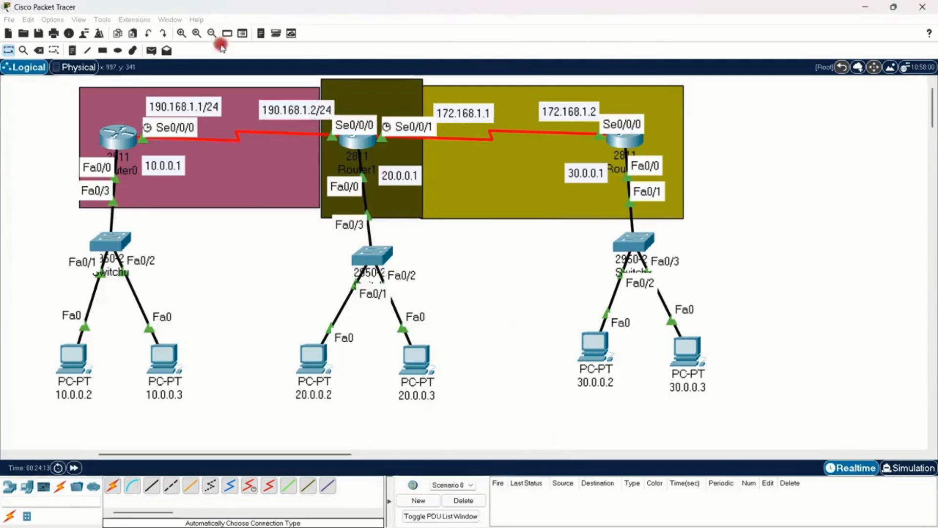
Step: Fast-forward the network time and send a simple PDU from PC 10.0.0.2 to PC 30.0.0.2
click(74, 468)
click(74, 469)
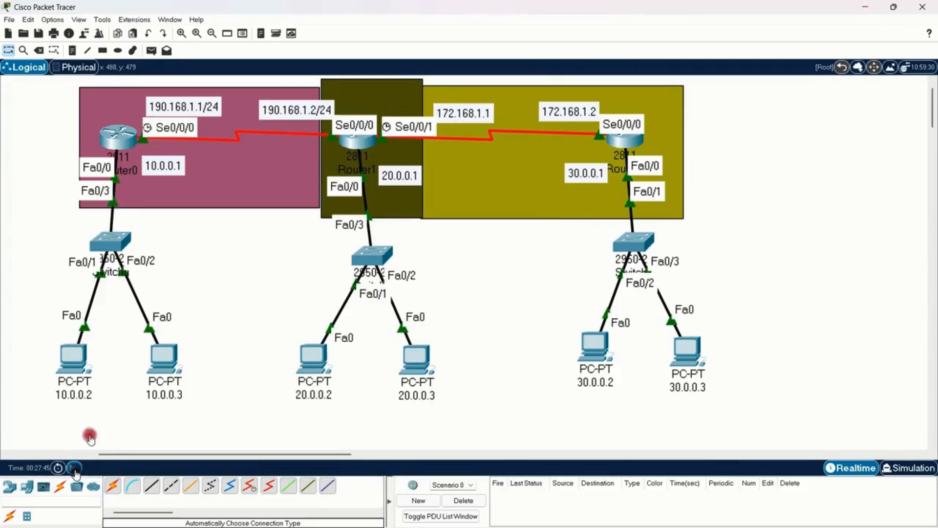
click(152, 51)
click(81, 362)
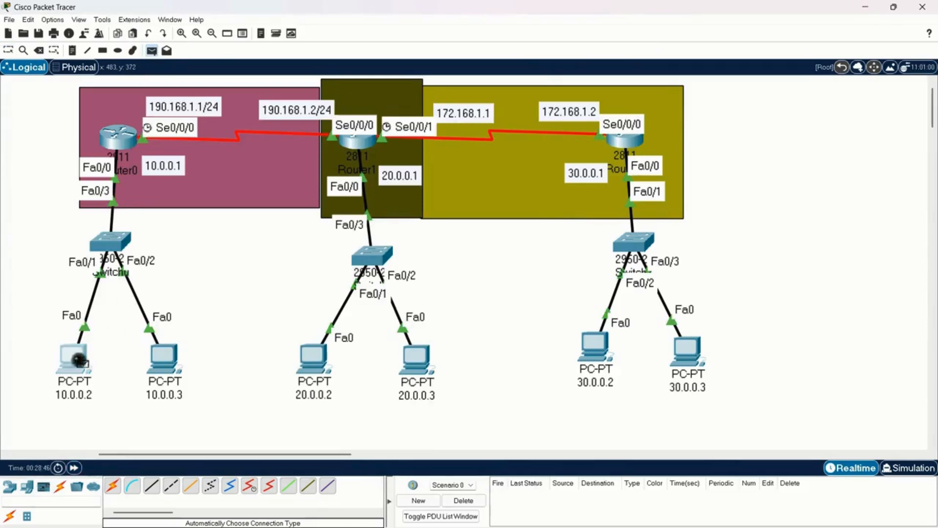
click(597, 346)
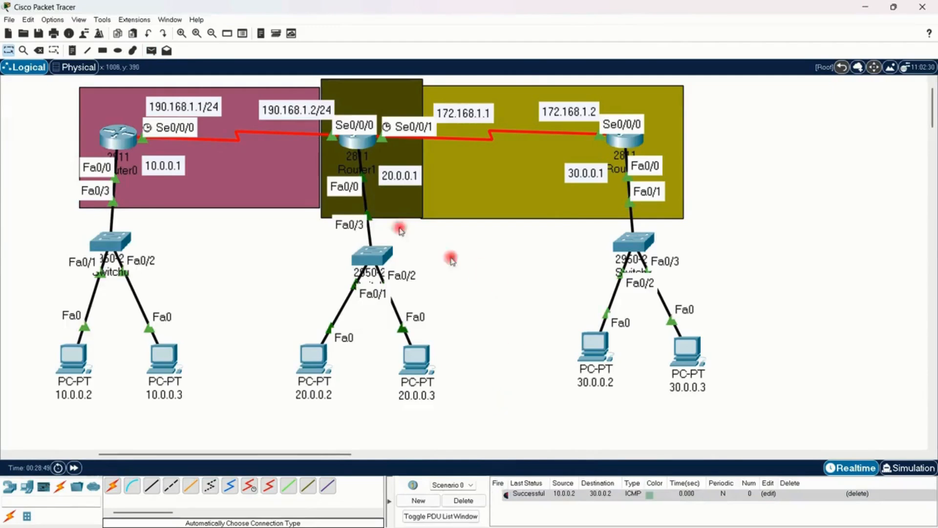
Step: Display Router0's routing table with show ip route, examine the connected and RIP-learned networks, and close the router window
click(118, 139)
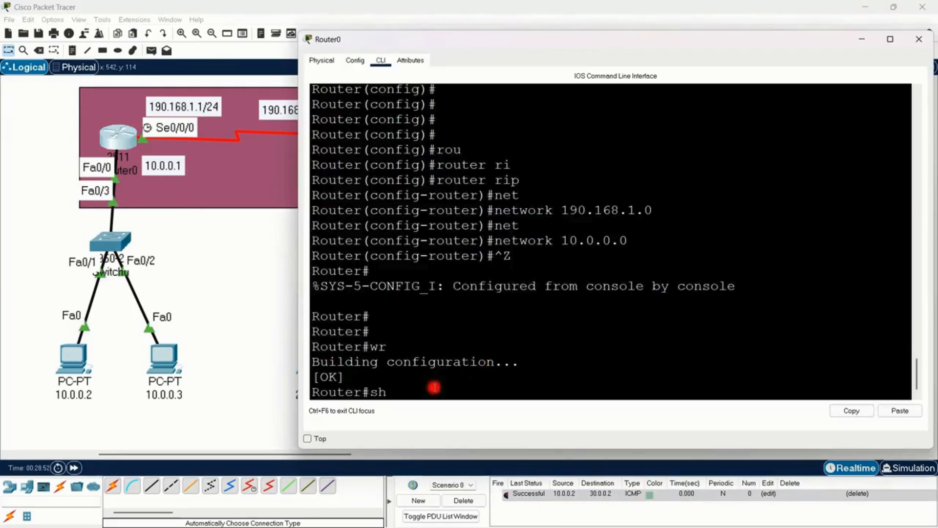
text(sh ip rou)
key(Tab)
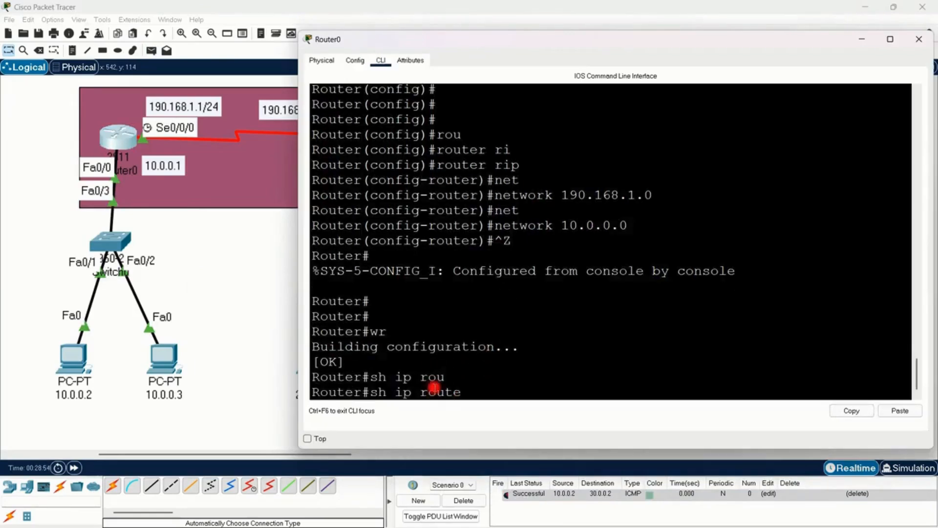
key(Return)
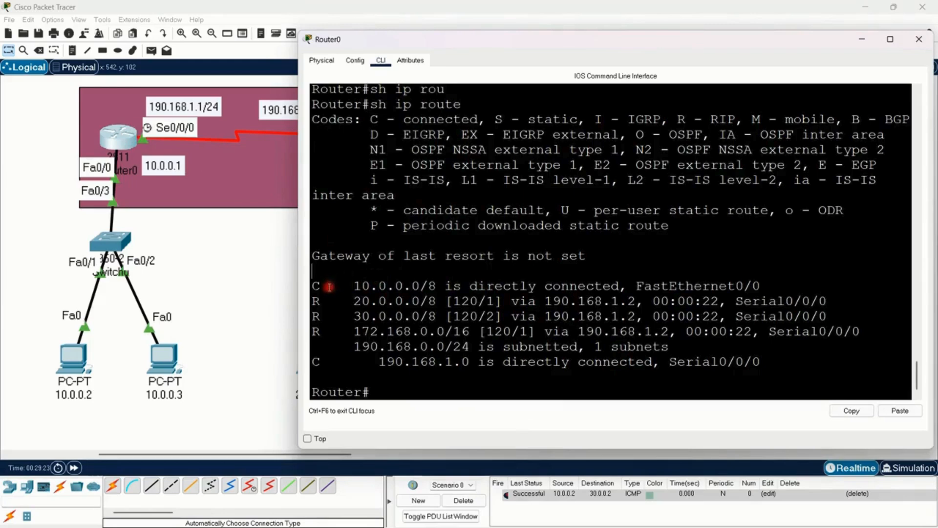
drag(336, 285, 411, 320)
click(370, 332)
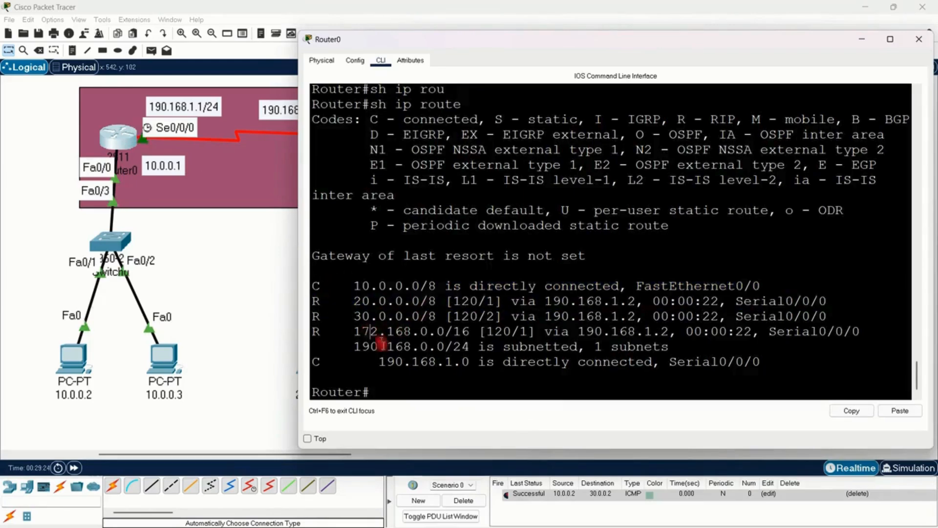
drag(360, 349, 404, 350)
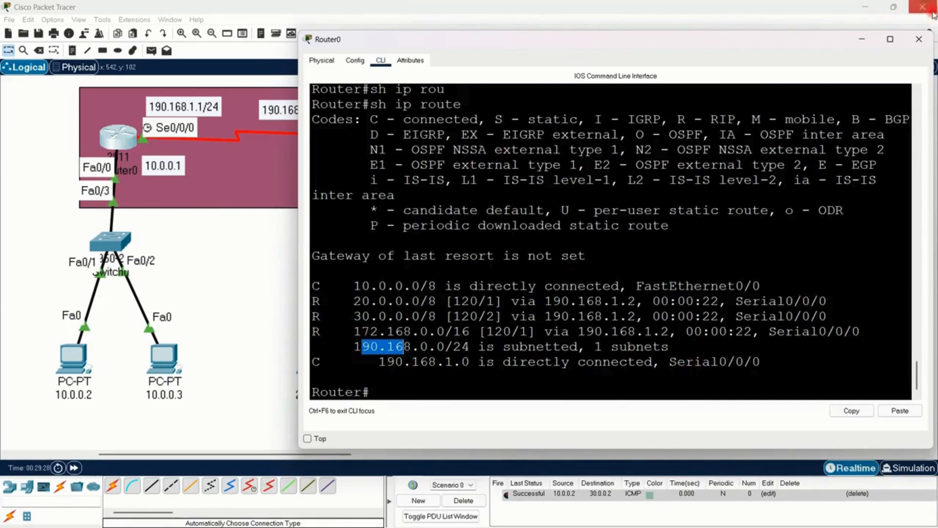
click(918, 39)
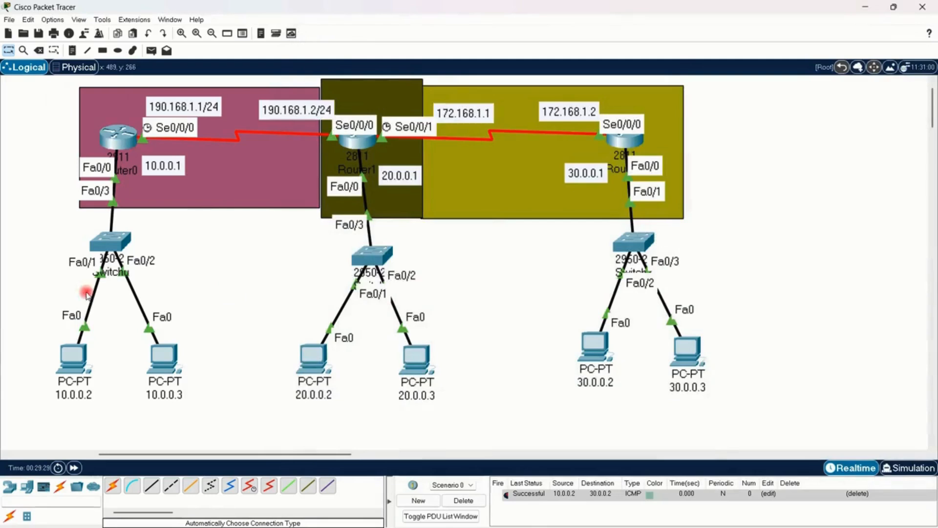
Step: Send a simple PDU from Router0 to PC 20.0.0.2 to test connectivity
click(152, 50)
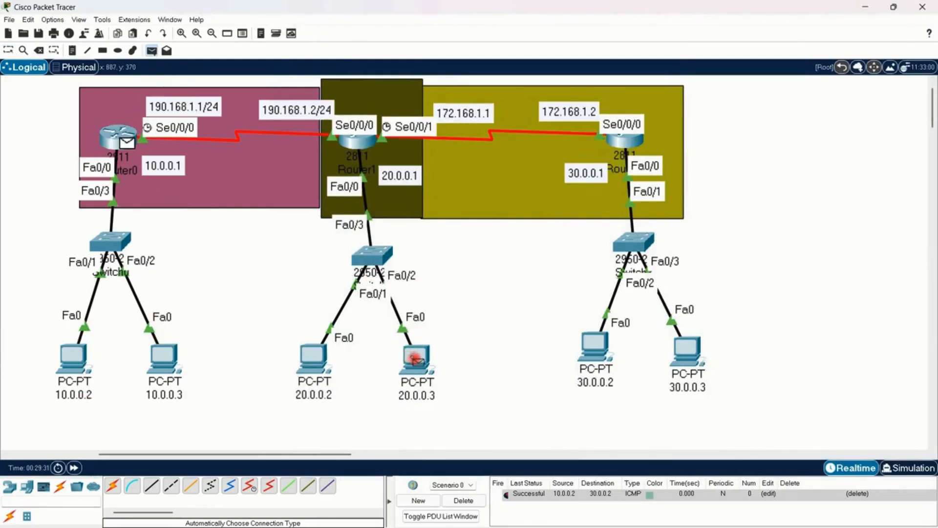
click(315, 353)
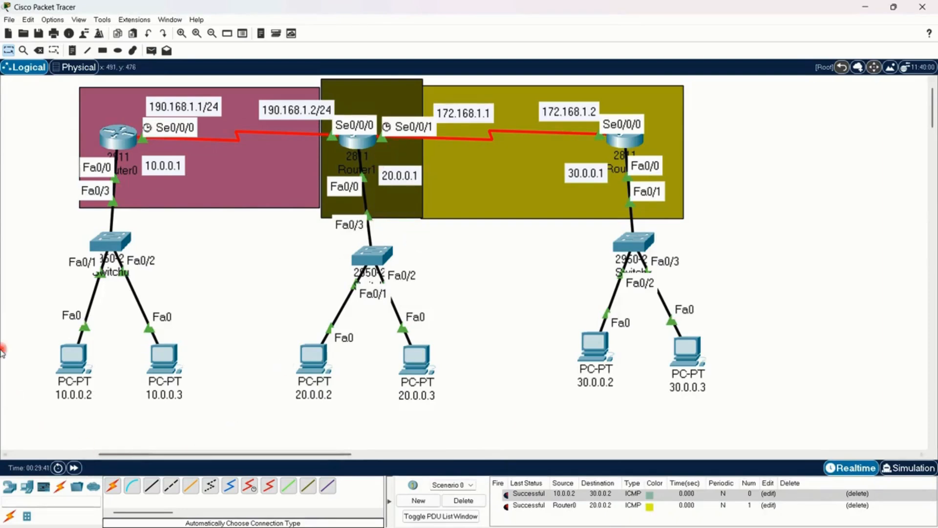
drag(27, 323, 123, 418)
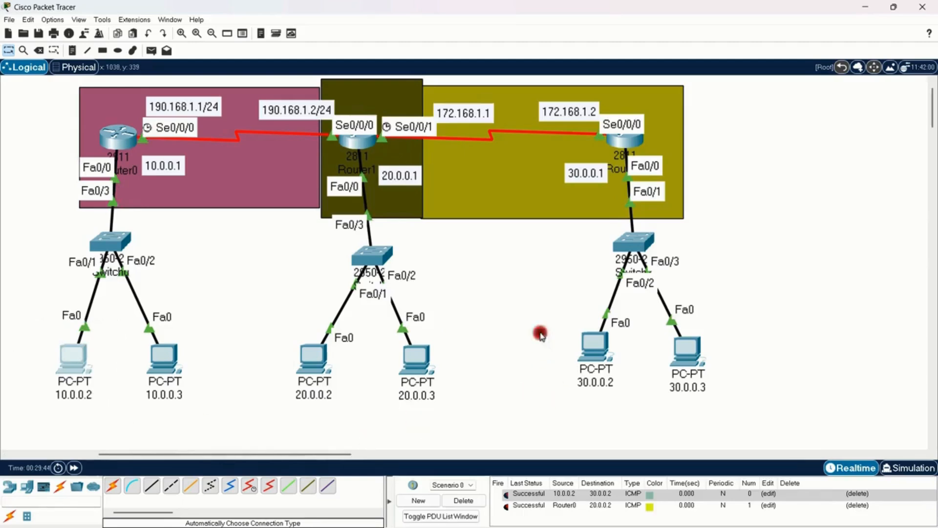
drag(539, 330, 624, 389)
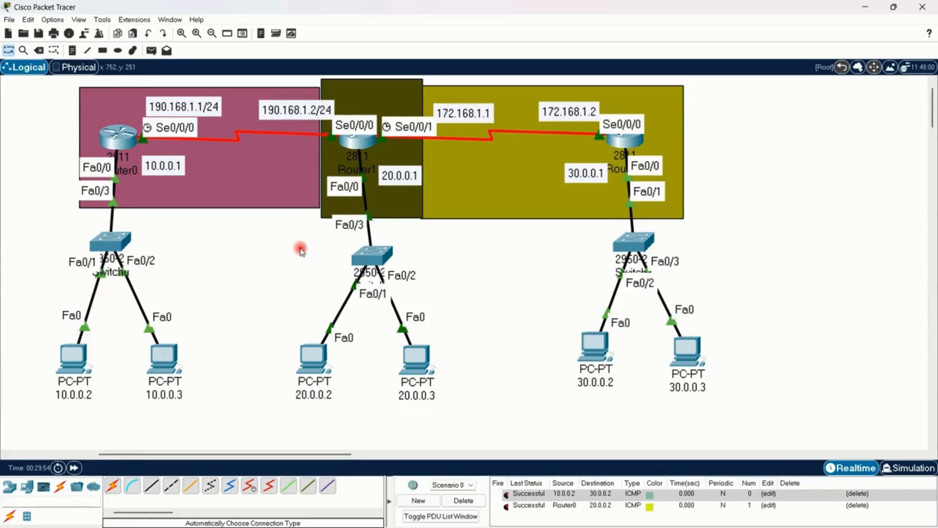
drag(37, 302, 114, 463)
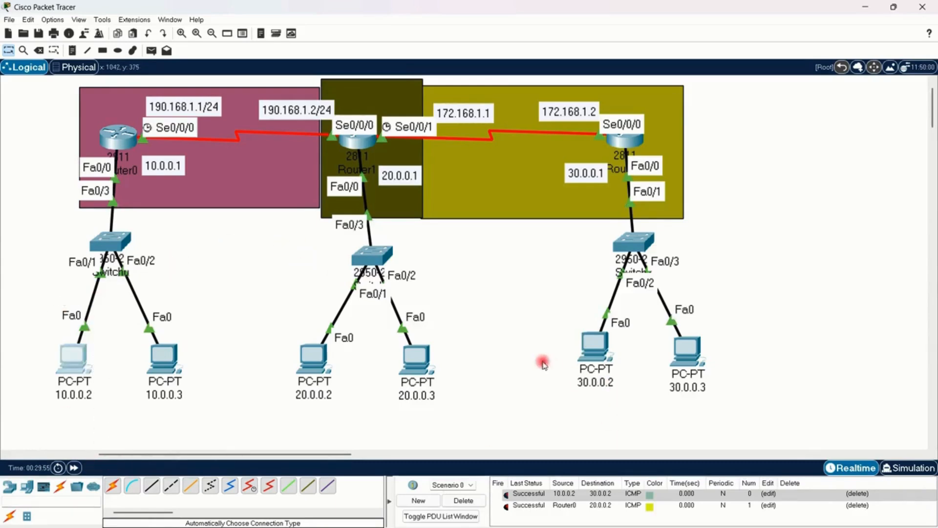
drag(543, 329, 618, 392)
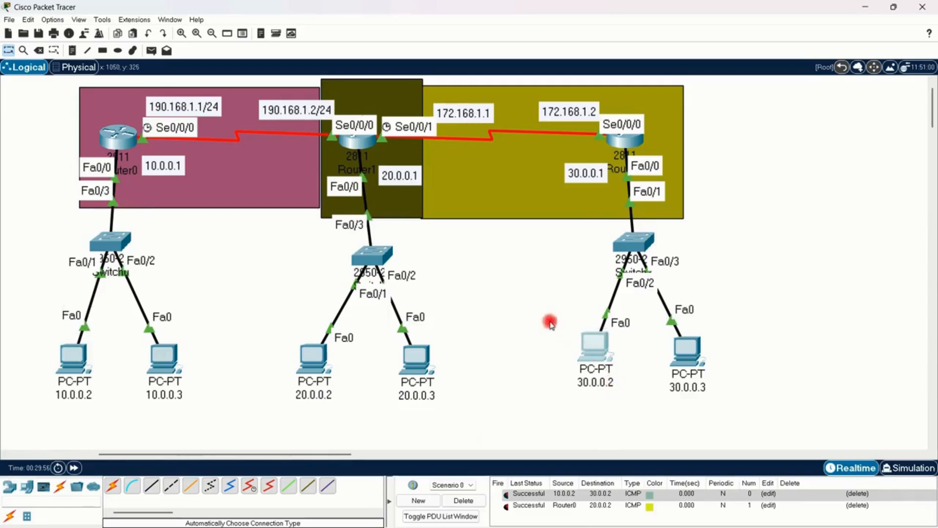
drag(566, 318, 631, 396)
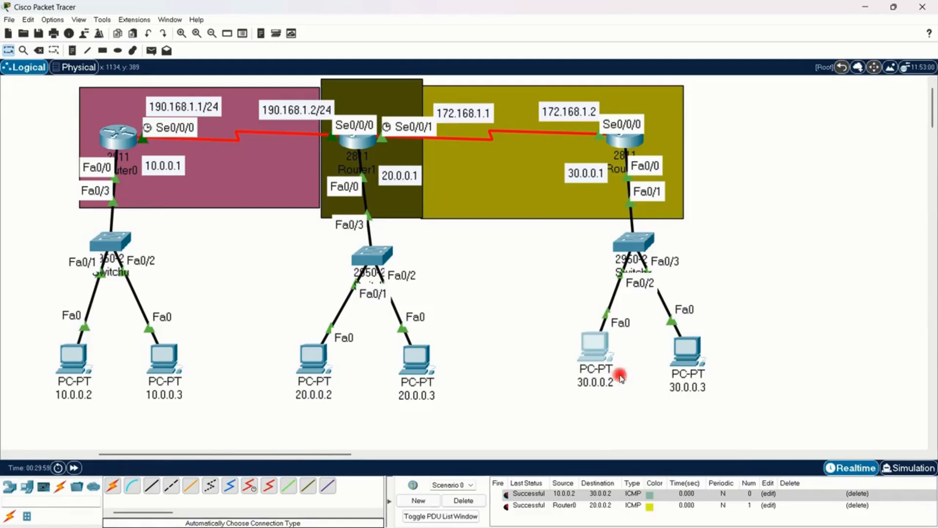
click(730, 141)
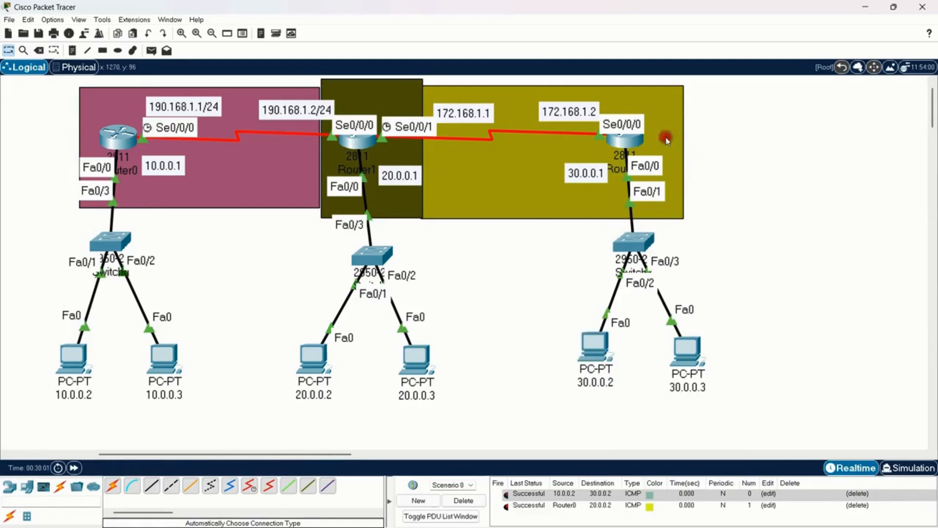
click(667, 140)
click(782, 198)
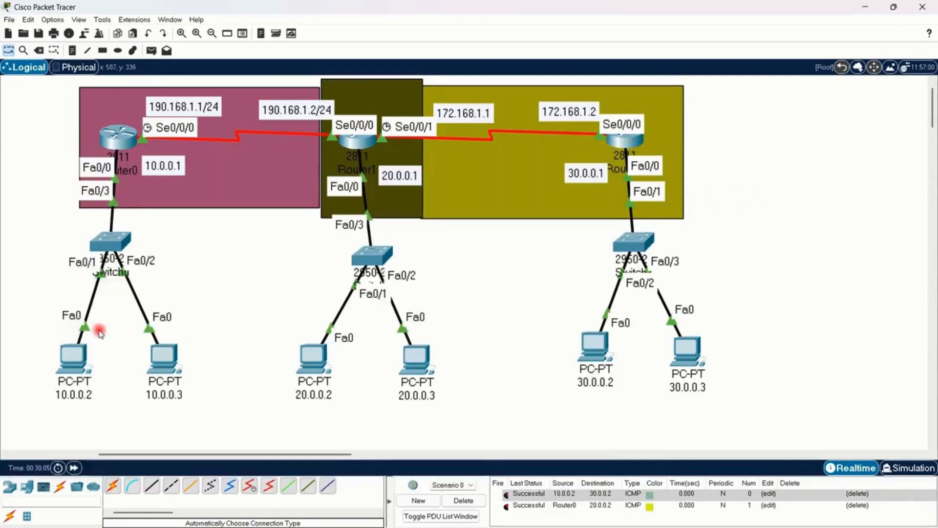
drag(54, 350, 105, 407)
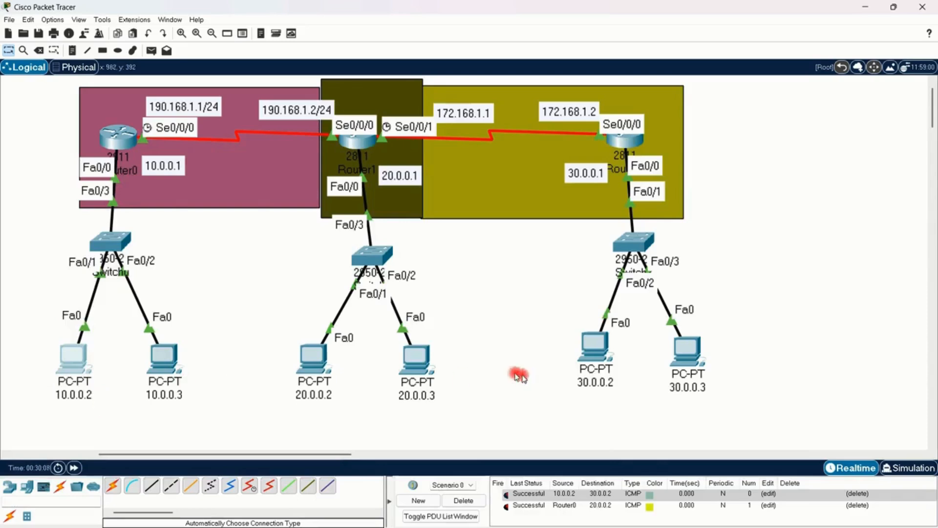
mouse_move(611, 356)
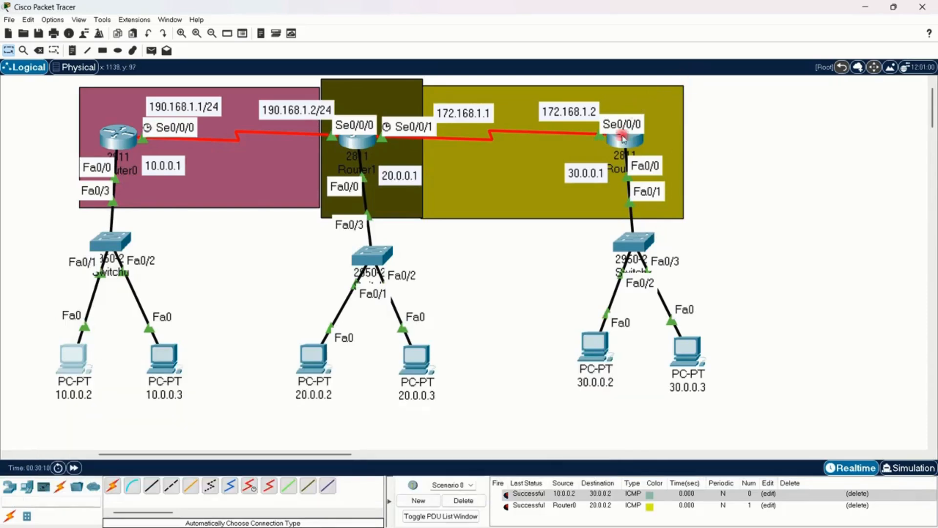
mouse_move(618, 148)
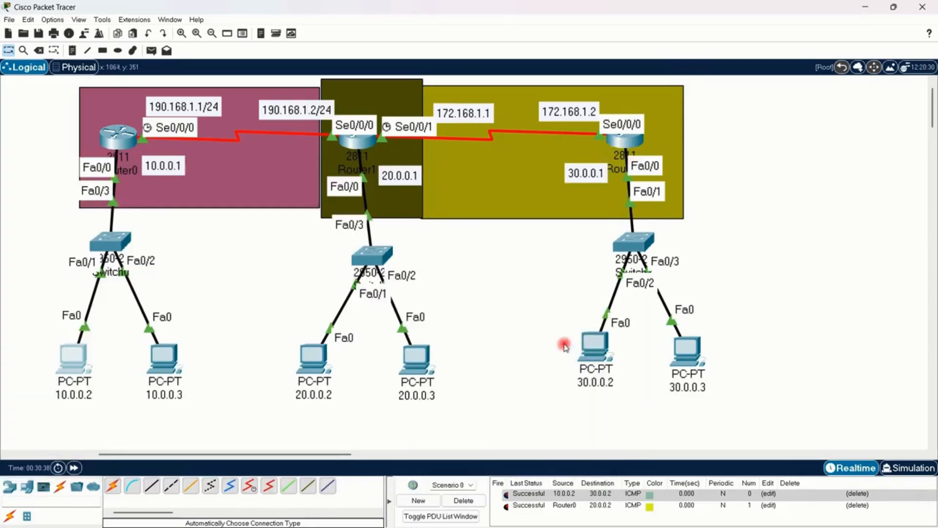
Step: Open Router2's CLI, enlarge and reposition its window, and delete the current scenario to clear the PDU list
click(613, 148)
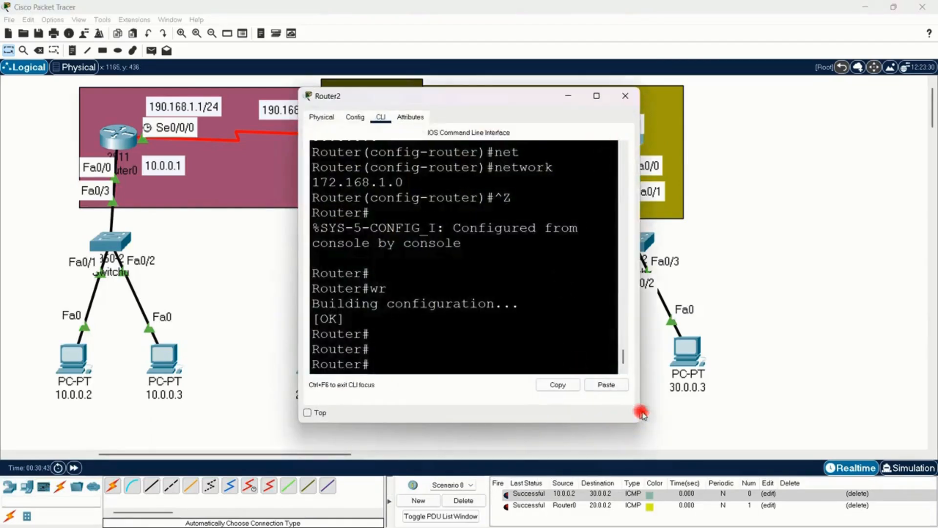
drag(641, 414, 796, 435)
drag(550, 98, 307, 63)
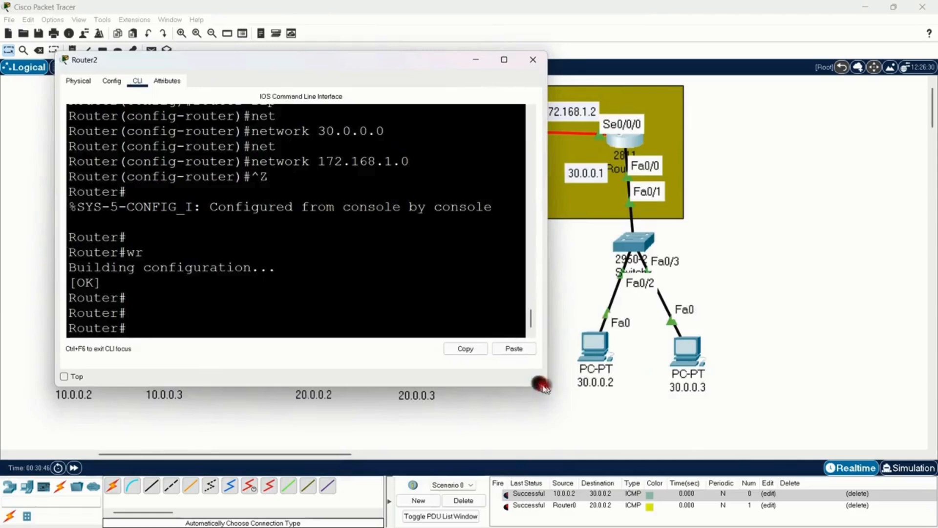
drag(545, 388, 555, 423)
click(476, 498)
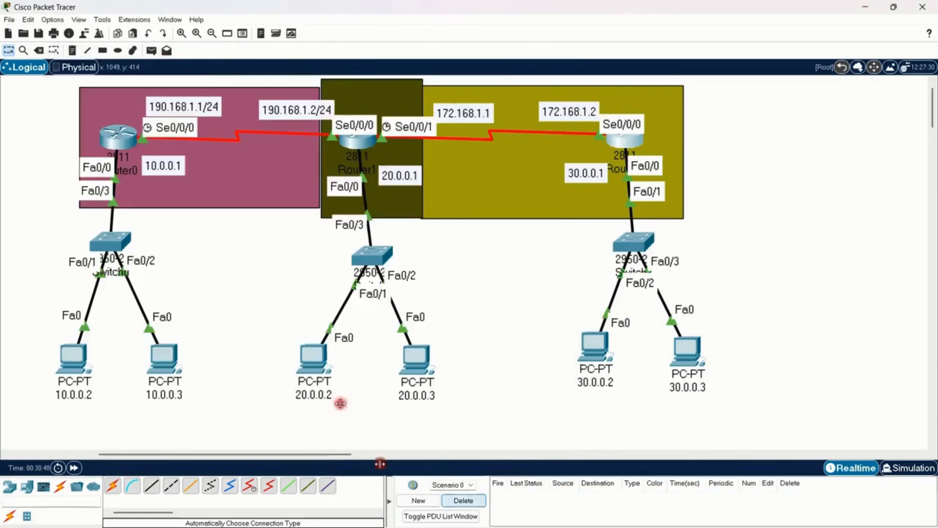
Step: Return to Router2's CLI and enter global configuration mode from the terminal with the conf command
click(626, 140)
click(295, 340)
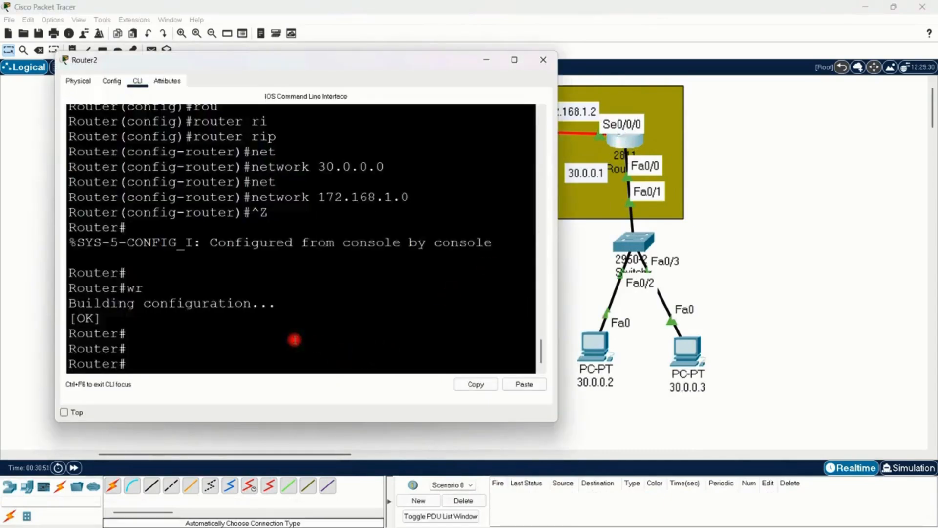
text(conf)
key(Return)
key(Return)
key(Return)
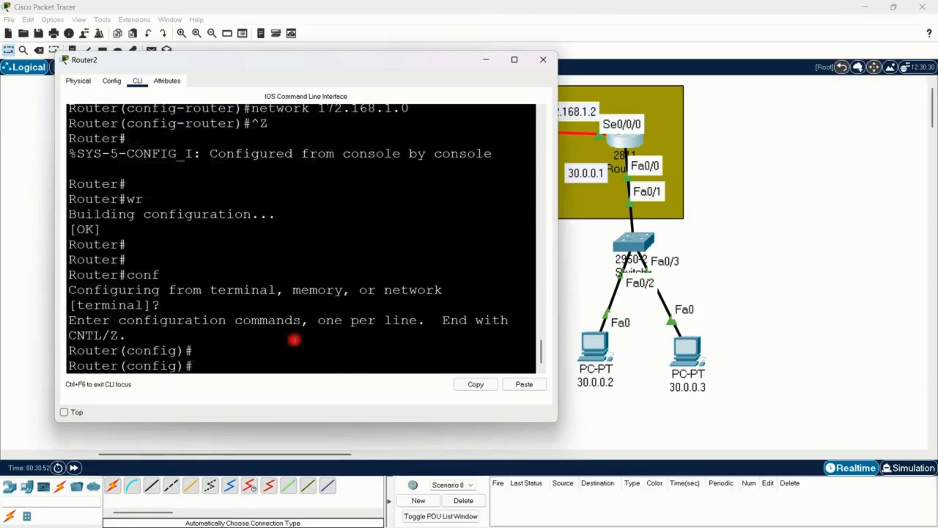
Step: Start an access-list command on Router2 and request its context help to examine the standard and extended number ranges
text(acc)
key(Tab)
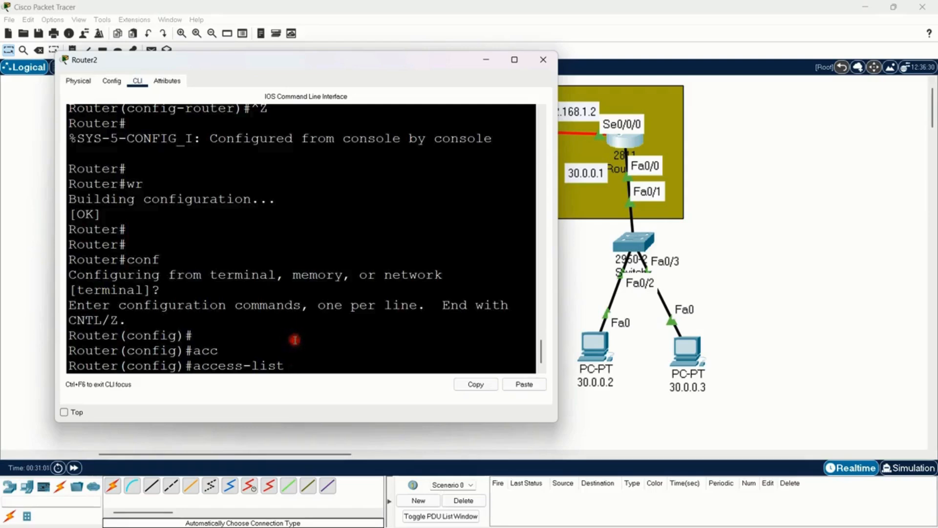
text(?)
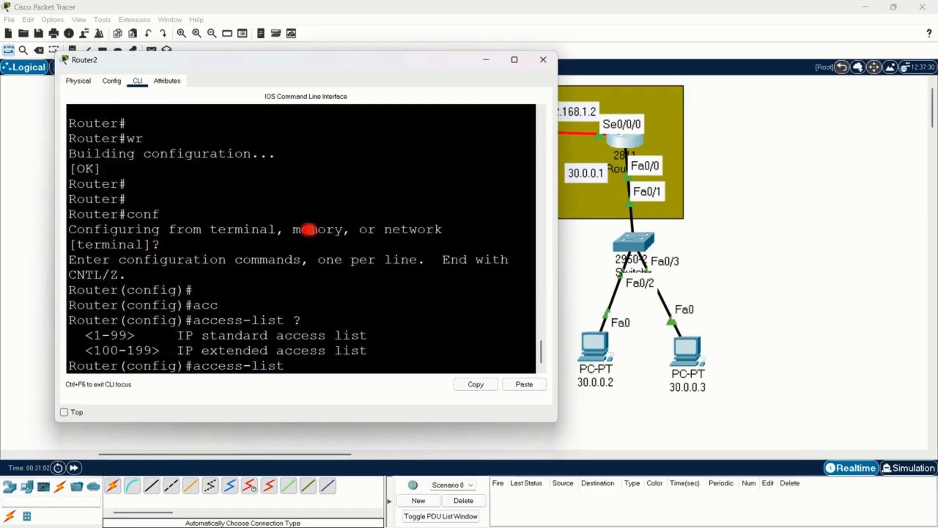
drag(93, 336, 142, 321)
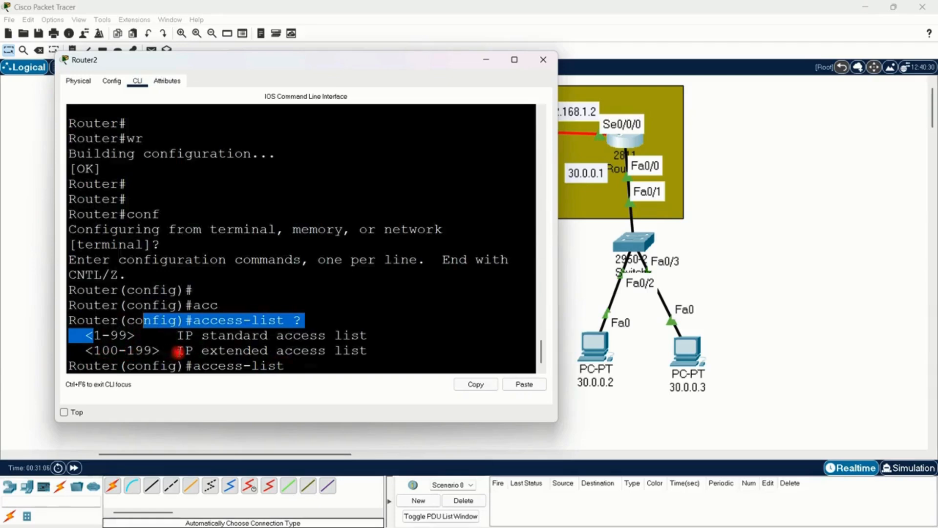
click(341, 369)
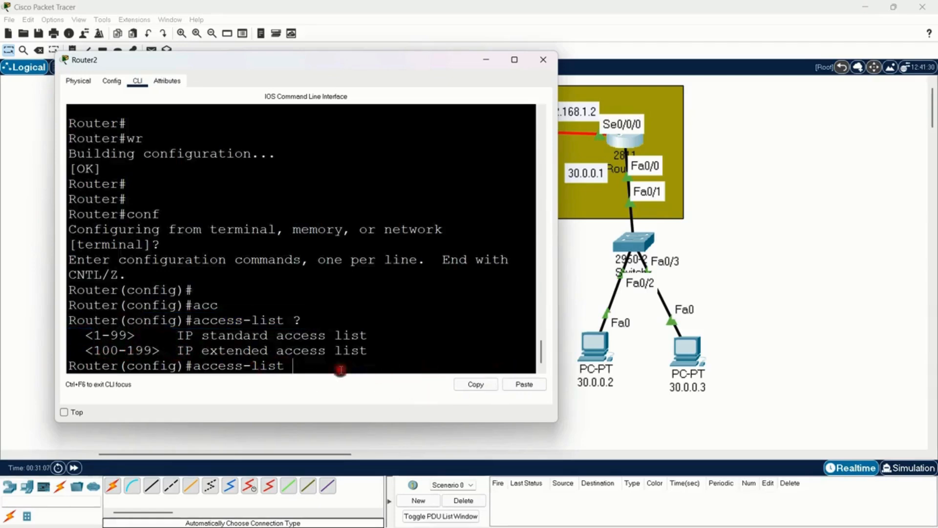
Step: Add list number 10 to the access-list command, widen the CLI window, and request help for the available actions
text(10)
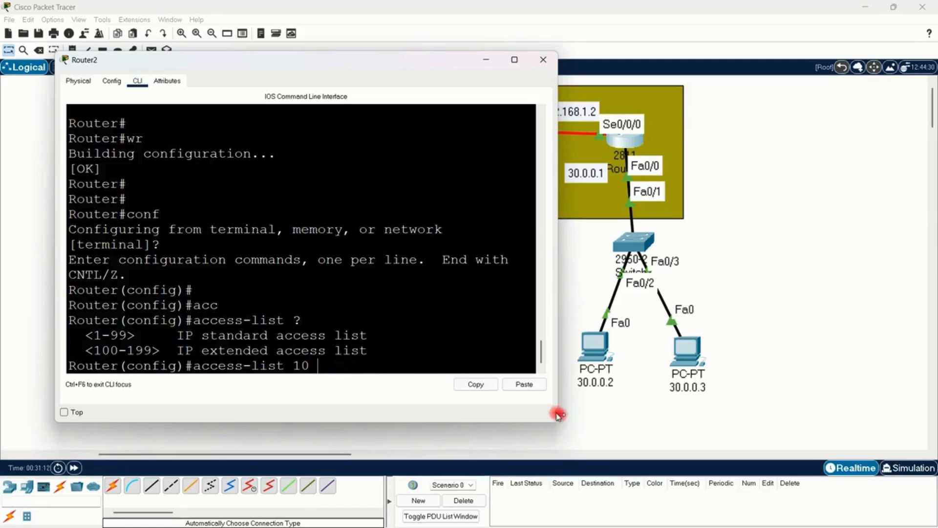
drag(558, 415, 626, 414)
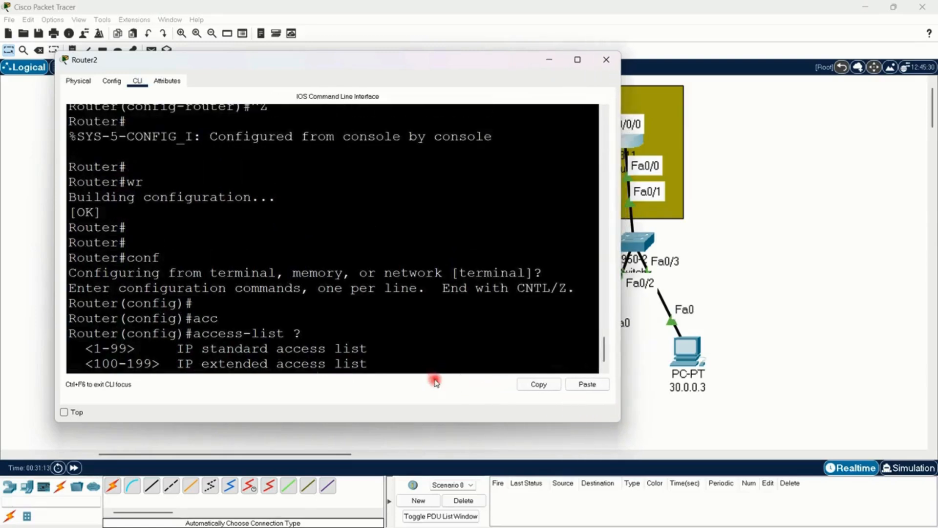
text(10)
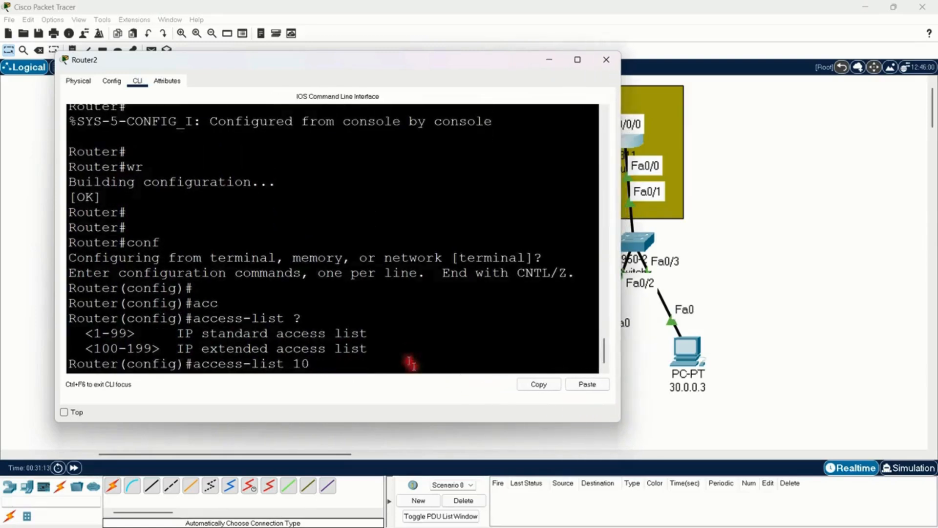
click(360, 364)
text(?)
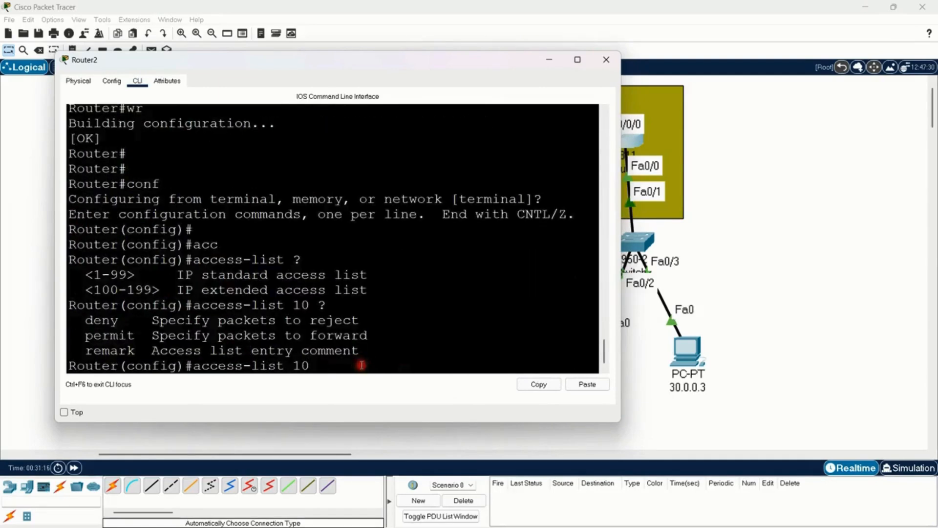
Step: Add the deny action to the access-list 10 command, request help for its source options, and bring the topology to the front
drag(85, 320, 127, 335)
click(335, 370)
text(de)
key(Tab)
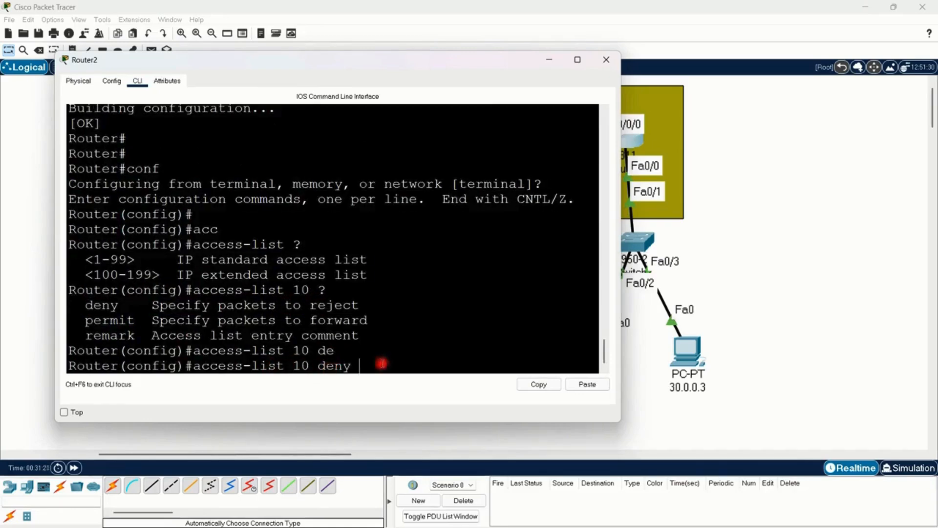
text(?)
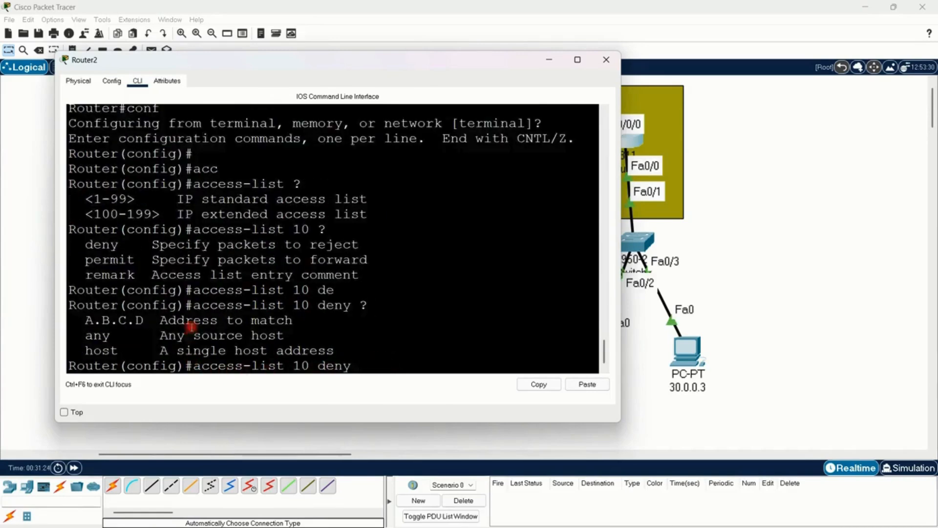
drag(162, 330, 162, 326)
click(202, 356)
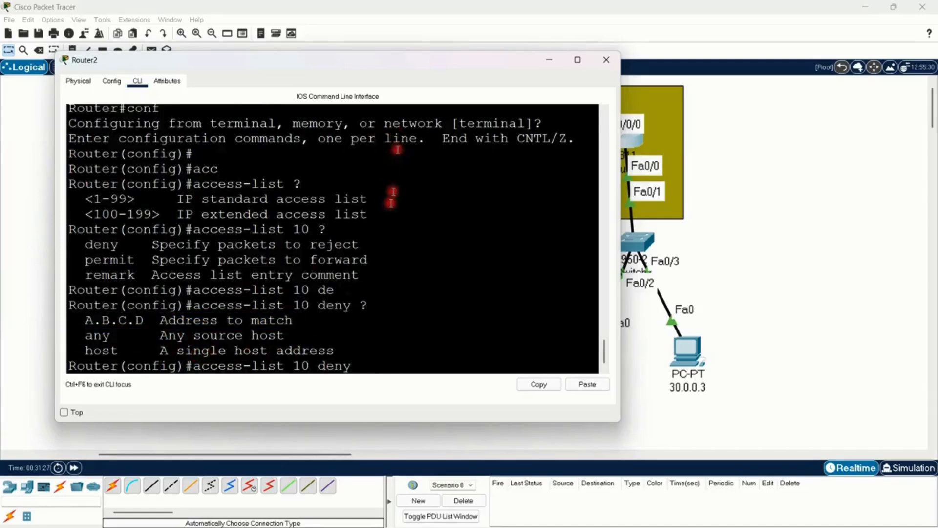
click(33, 172)
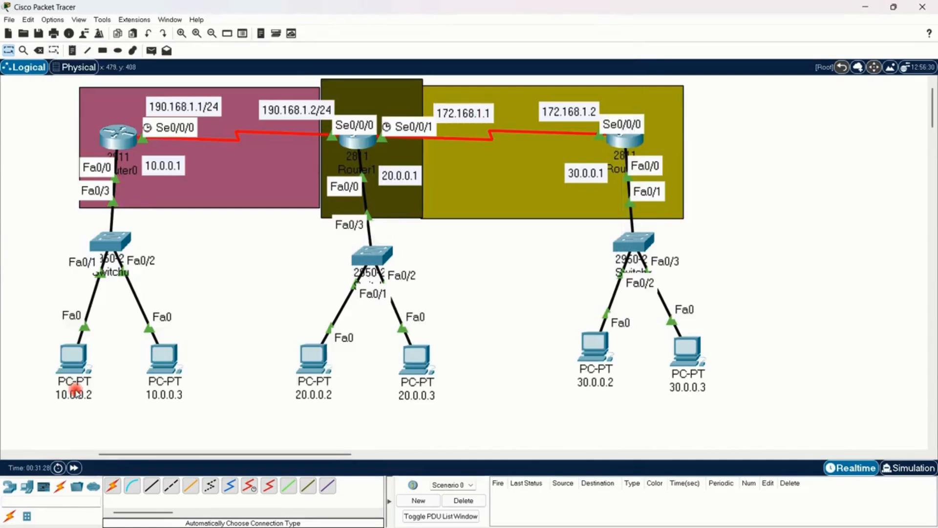
Step: Check PC 10.0.0.2's address details, return to Router2's CLI, and enter access-list 10 deny 10.0.0.2, requesting help for its remaining options
mouse_move(76, 361)
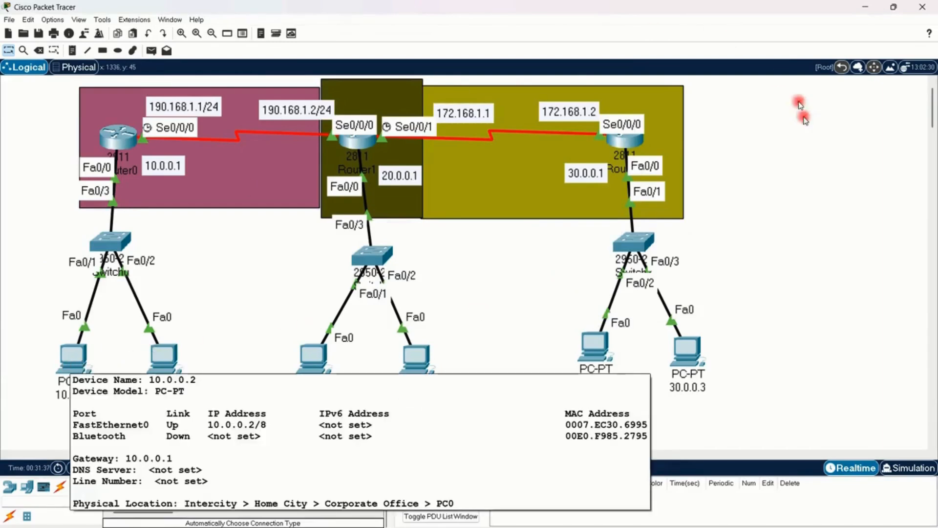
click(633, 155)
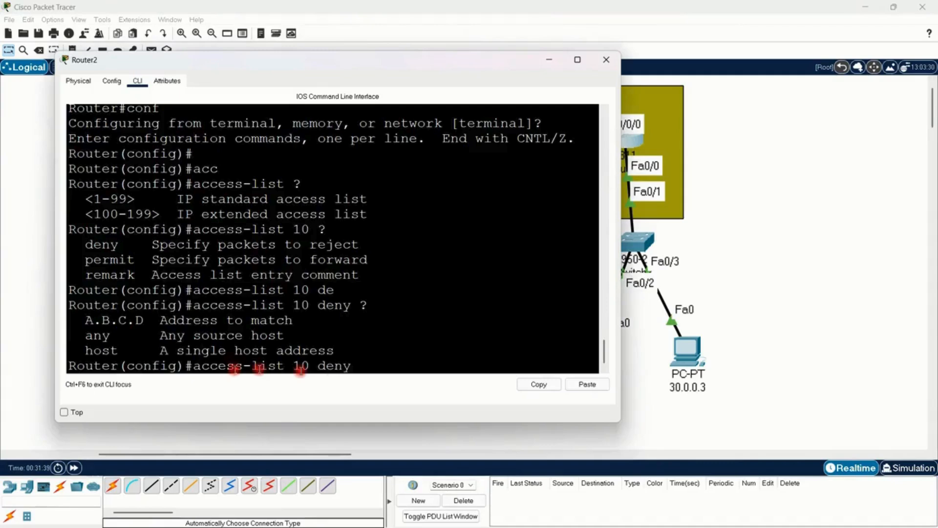
drag(202, 365, 264, 365)
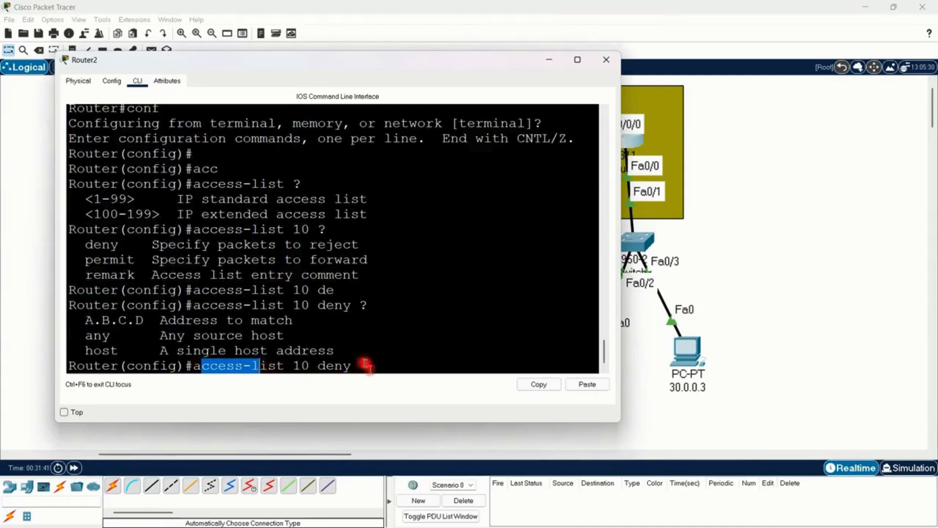
drag(365, 365, 310, 366)
click(391, 366)
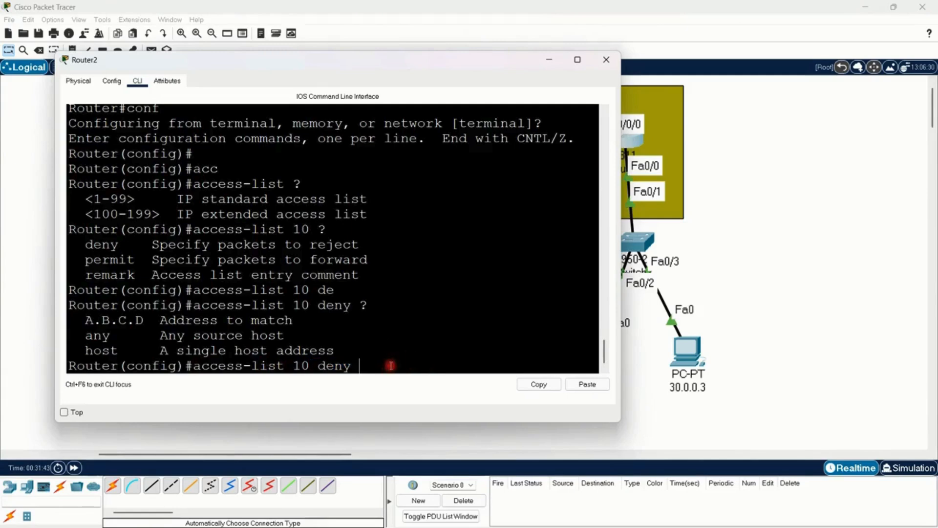
text(10.0.0.2 ?)
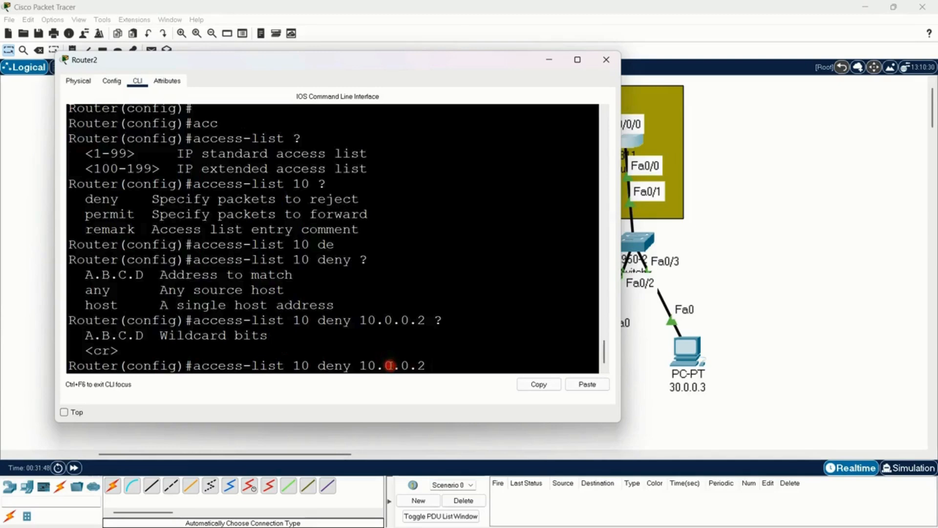
key(Return)
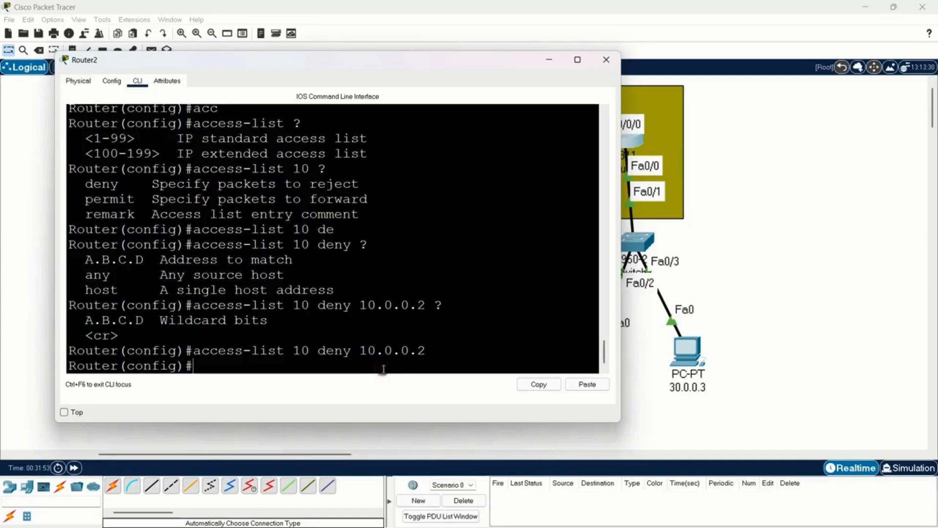
Step: Reposition Router2's CLI window so that PC 10.0.0.2 and its switch can be seen in the topology
click(407, 366)
click(404, 362)
drag(177, 69, 269, 97)
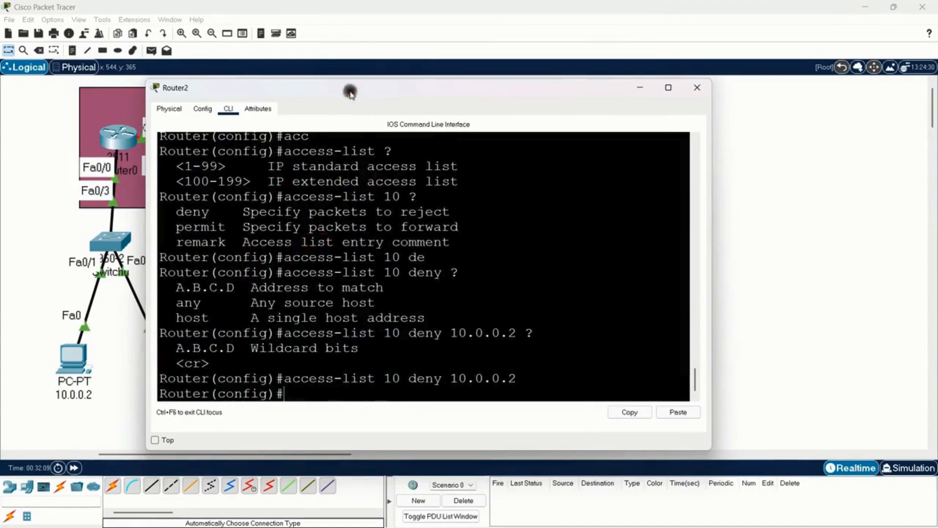
drag(350, 90, 318, 59)
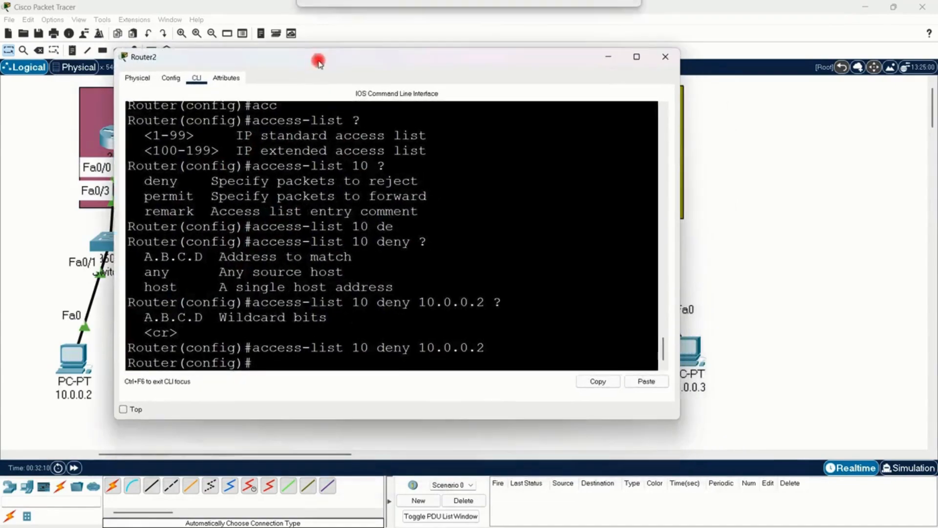
click(294, 358)
text(per)
key(Tab)
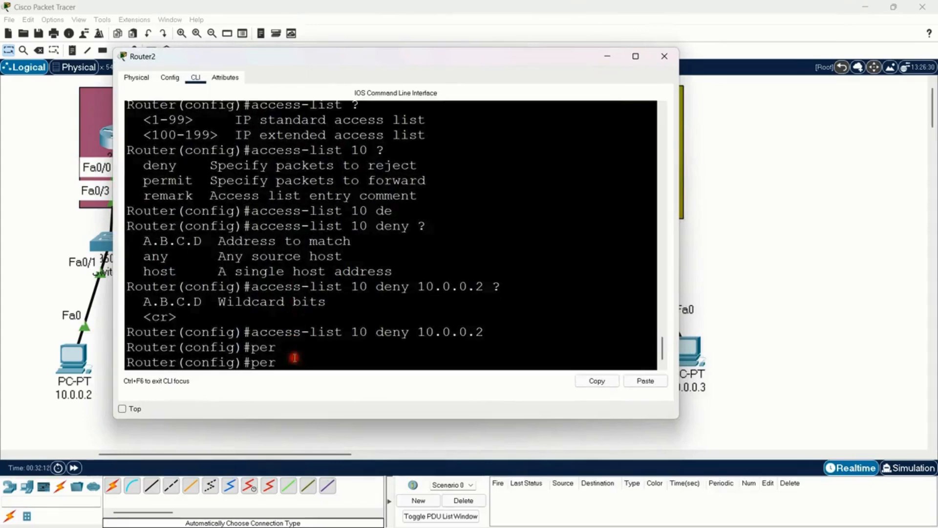
key(Tab)
key(BackSpace)
key(BackSpace)
Step: Start an access-list 10 permit command in Router2's configuration mode and request help for its source options
text(ac)
key(Tab)
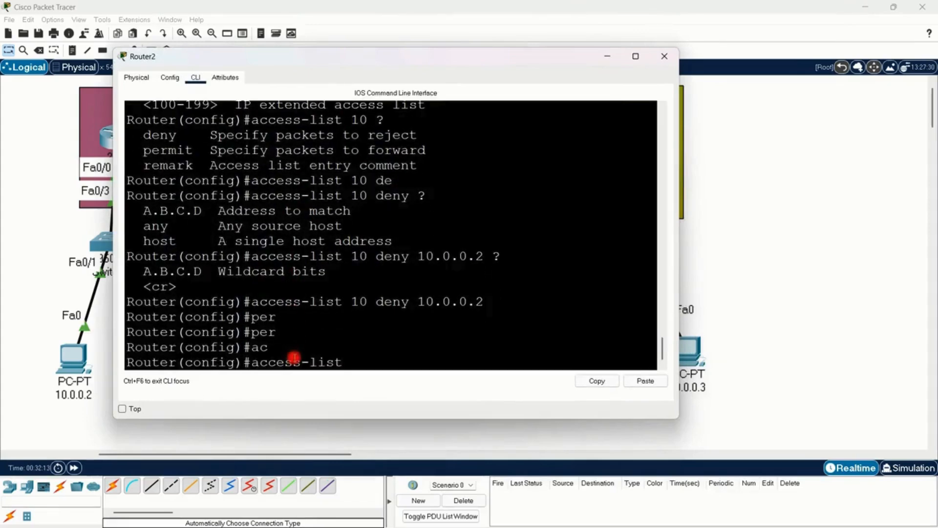
text(per)
key(Tab)
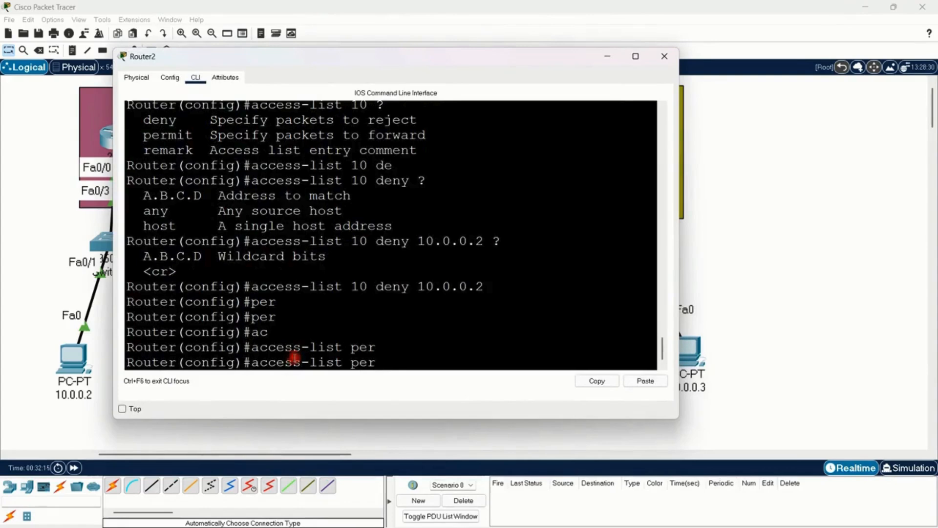
key(BackSpace)
text(er)
key(Tab)
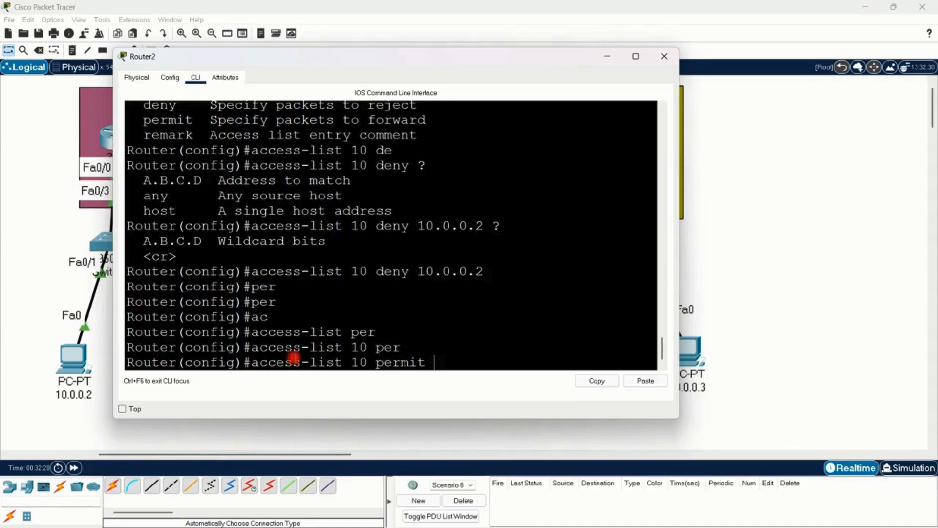
text(?)
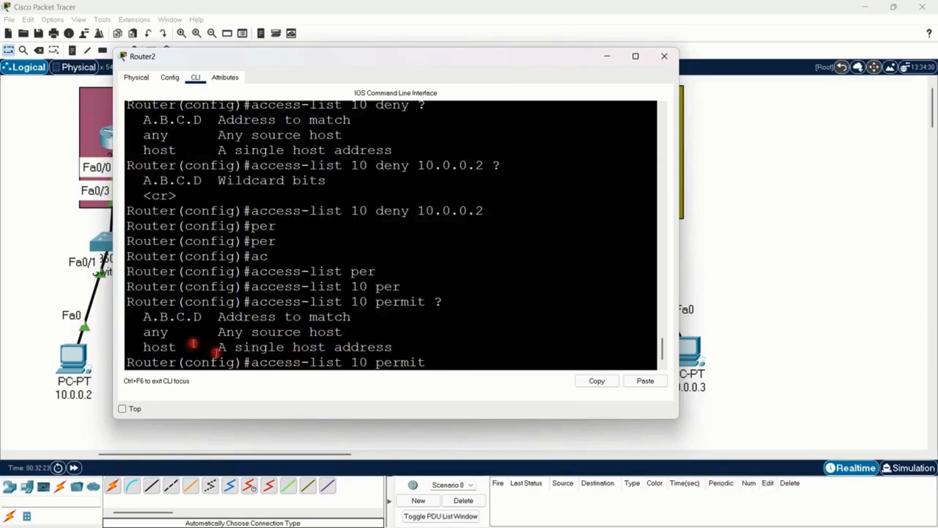
Step: Complete the access-list 10 permit command with any as the source, execute it, and close Router2's window
click(512, 427)
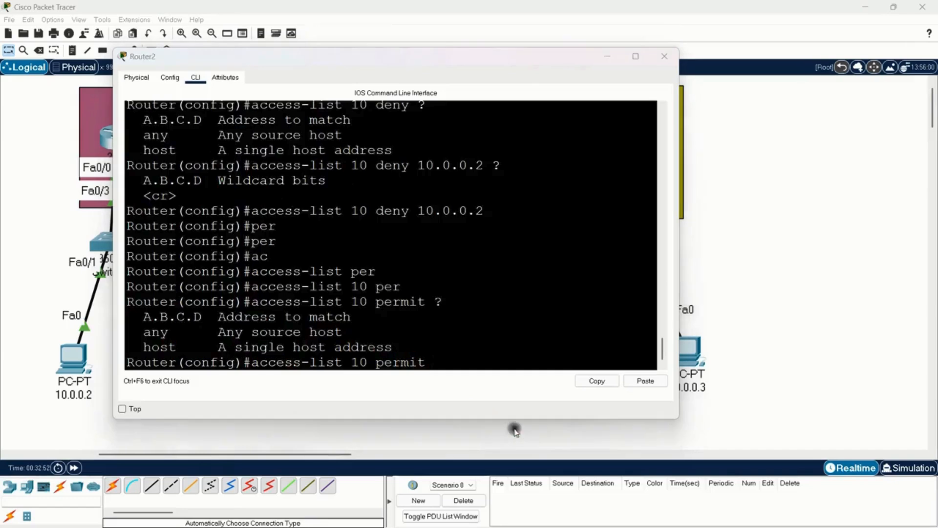
click(451, 350)
drag(250, 362, 377, 363)
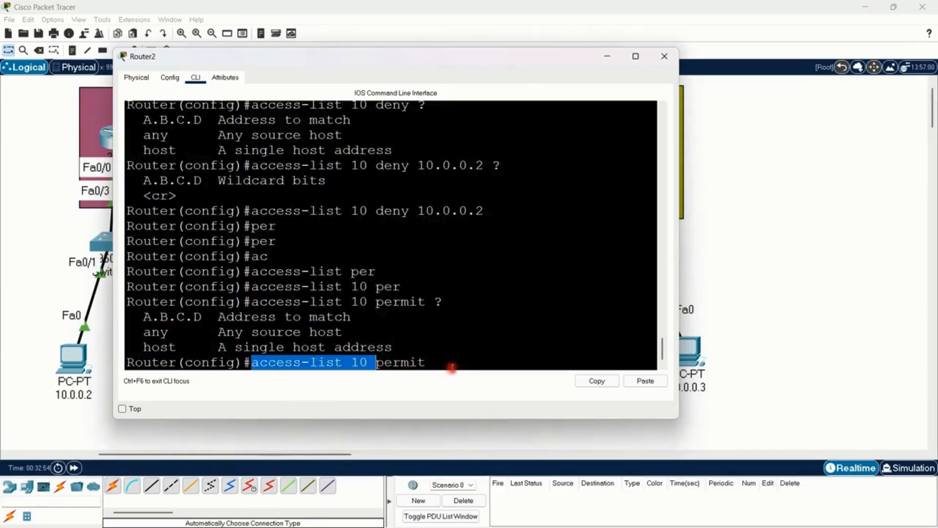
click(439, 365)
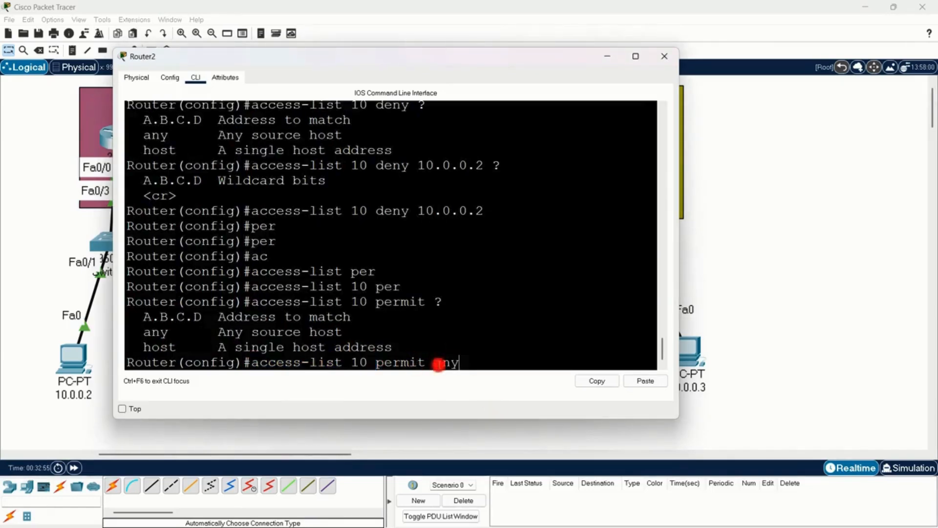
text(any)
key(Return)
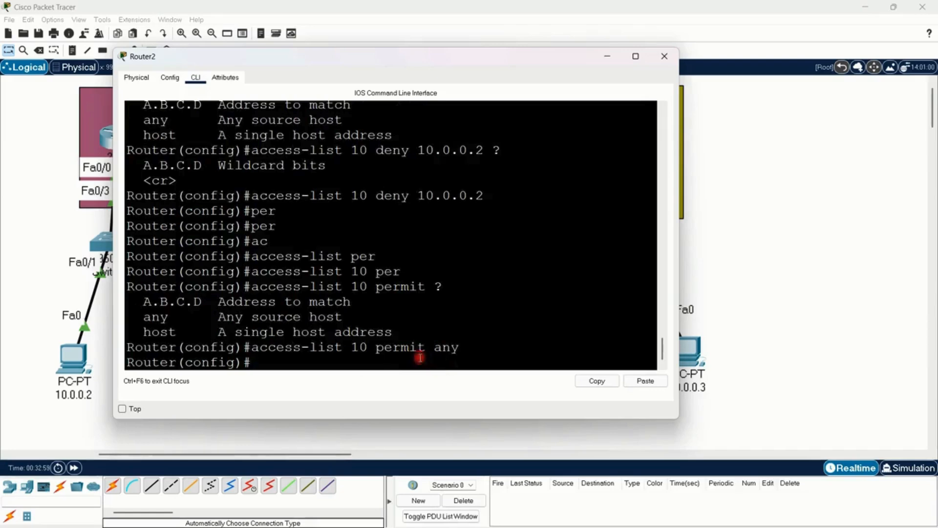
click(664, 56)
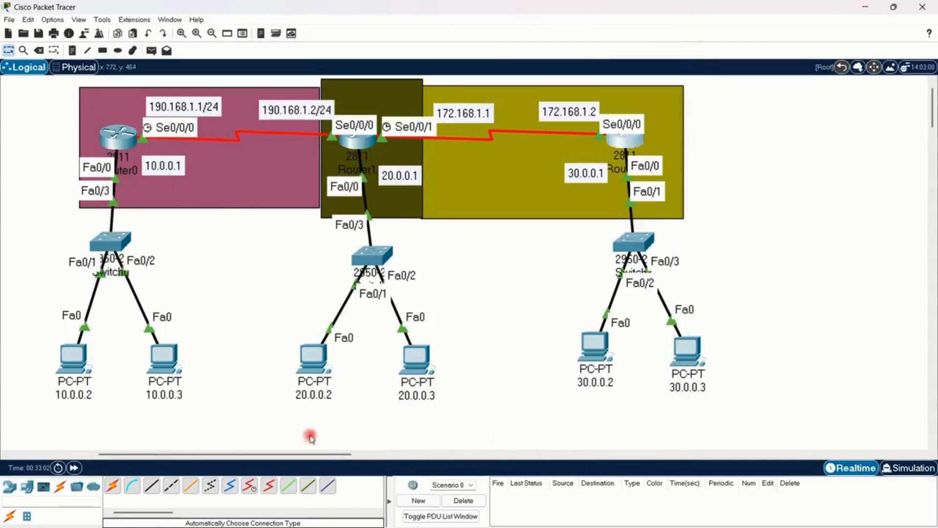
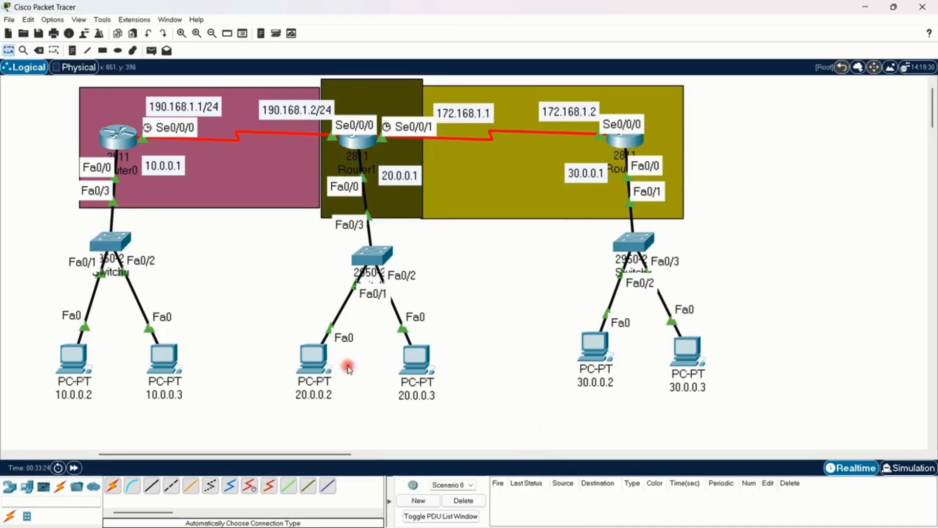
Step: Reopen Router2's CLI, place its window clear of Router2's switch and PCs in the topology, and enter interface configuration for fa0/0
click(625, 140)
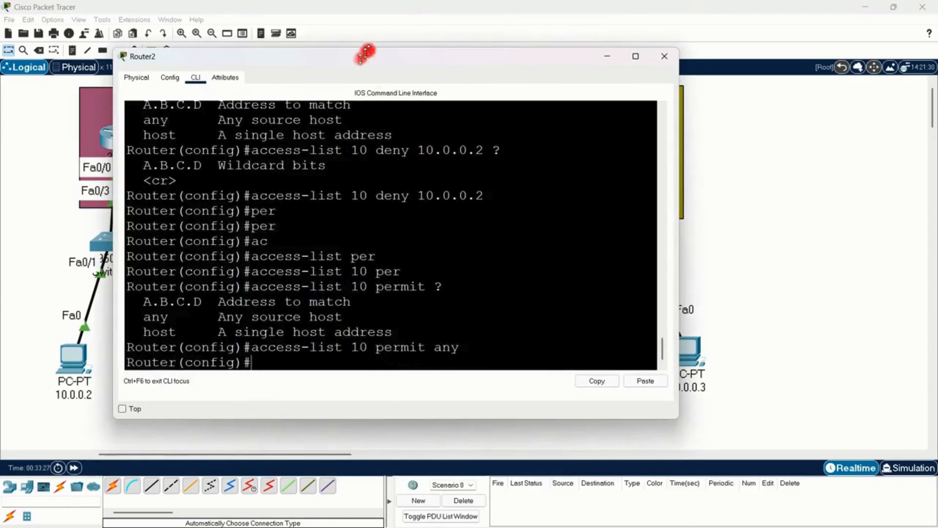
drag(357, 61, 249, 90)
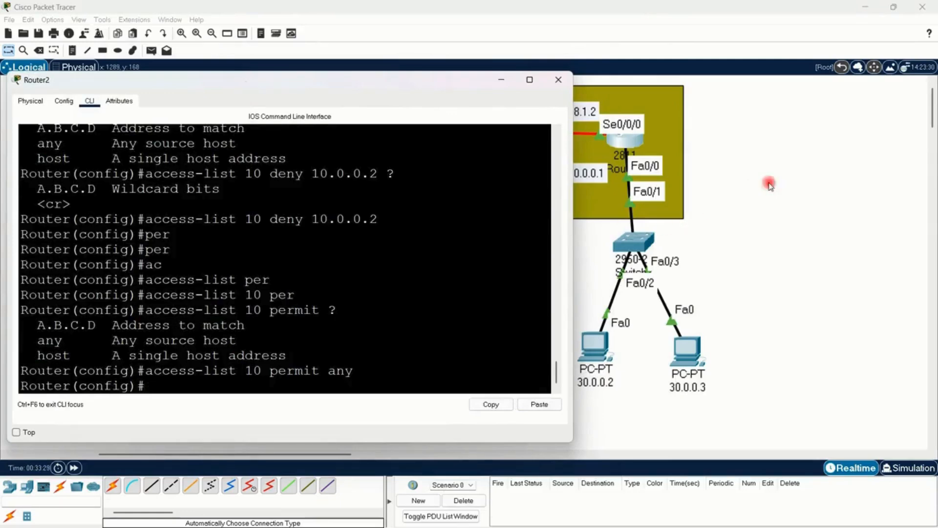
click(777, 216)
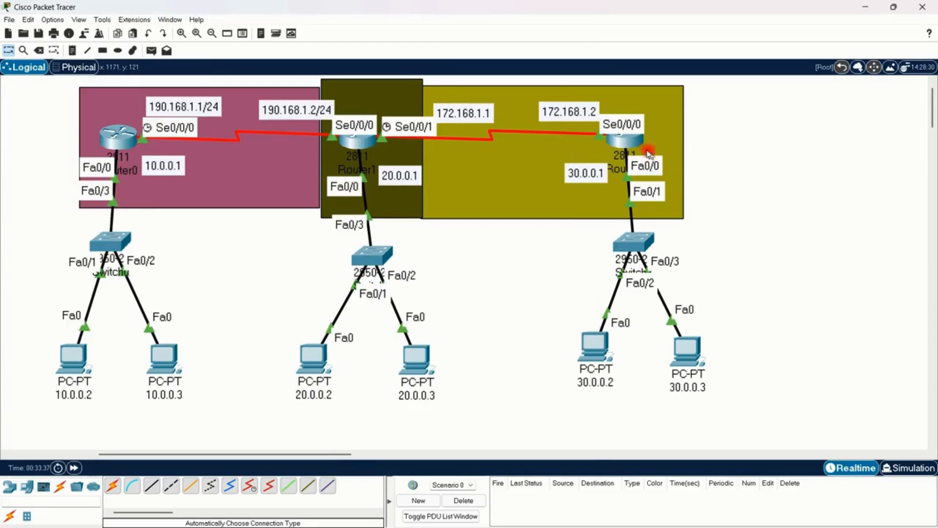
click(623, 144)
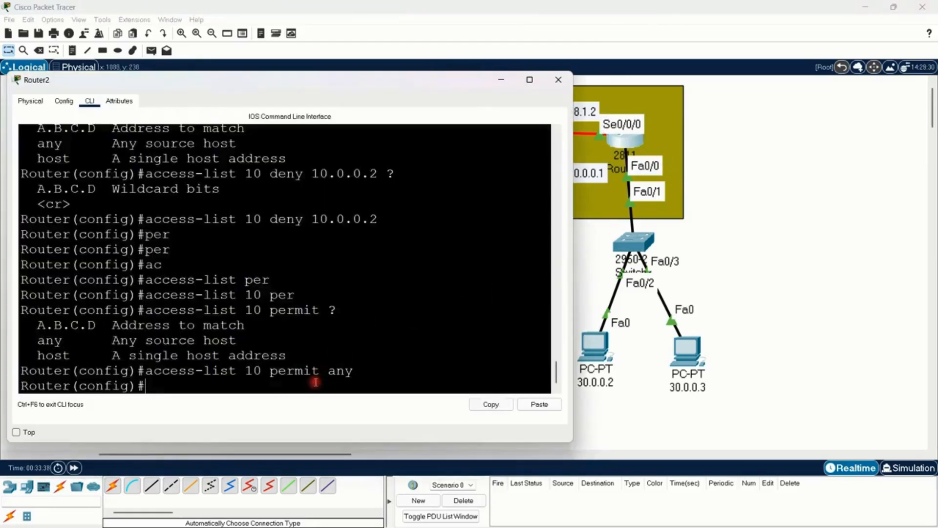
text(int fa0/)
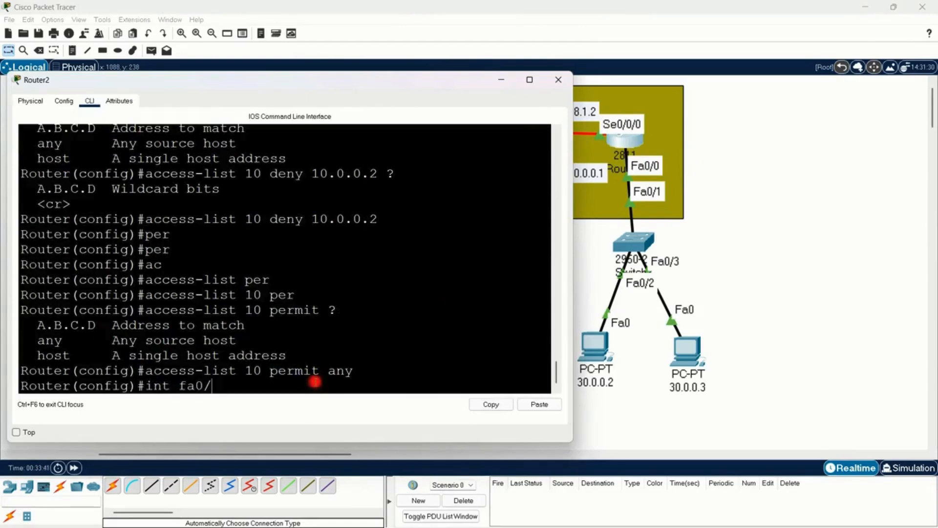
text(0)
key(Return)
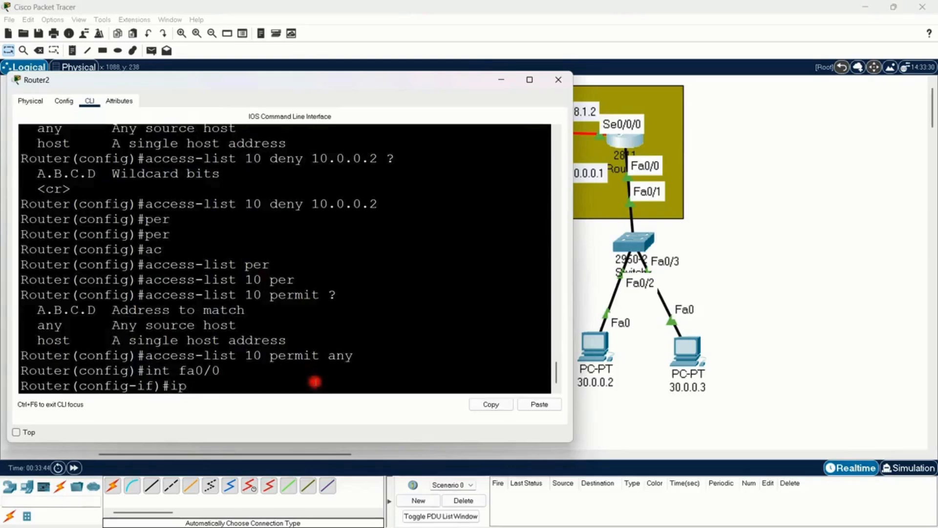
Step: Request help for the direction options of ip access-group 10 and apply access list 10 outbound on fa0/0 with ip access-group 10 out
text(ip)
key(Tab)
text(a)
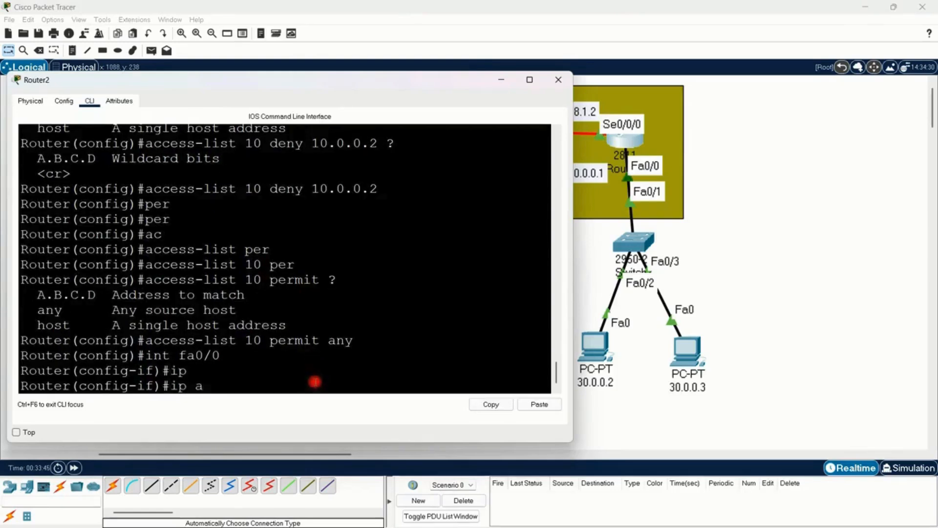
text(c)
key(Tab)
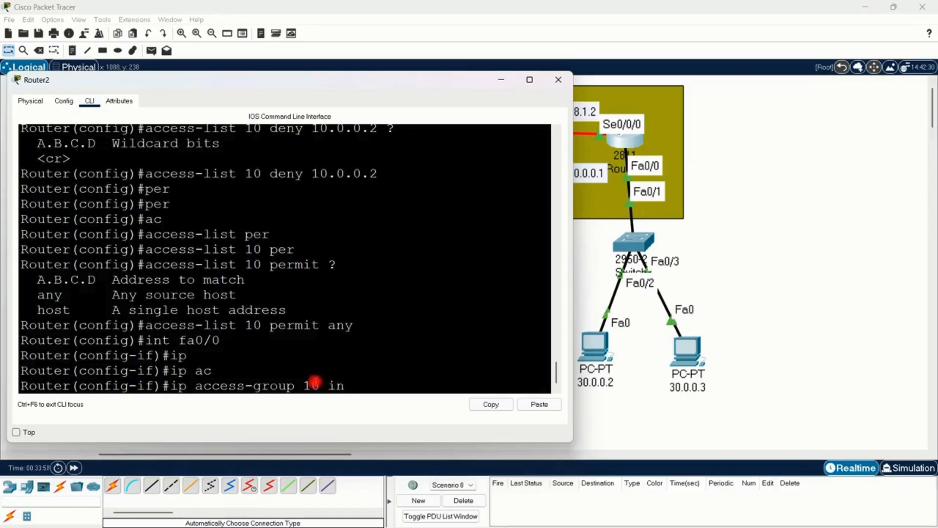
key(BackSpace)
text(?)
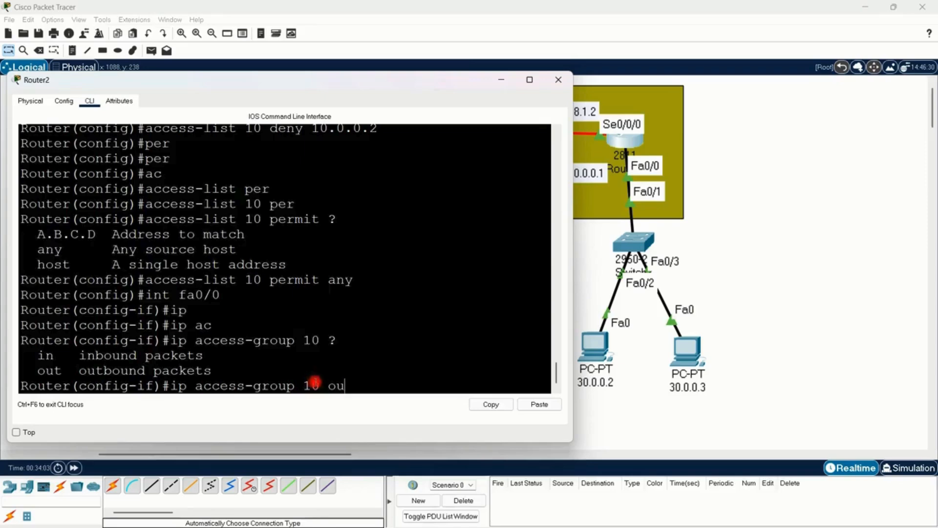
key(Return)
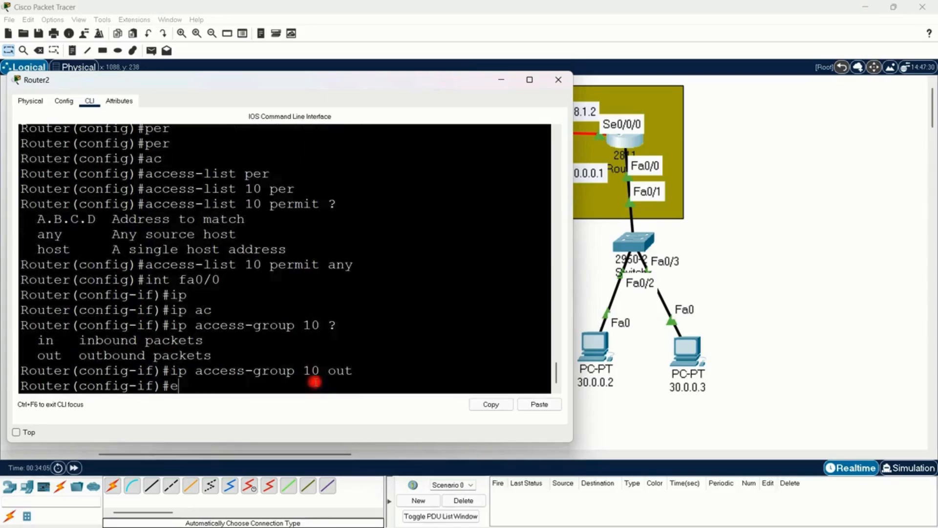
Step: Exit Router2's interface configuration and return to privileged EXEC mode
text(exi)
key(Return)
key(Return)
key(Return)
key(Return)
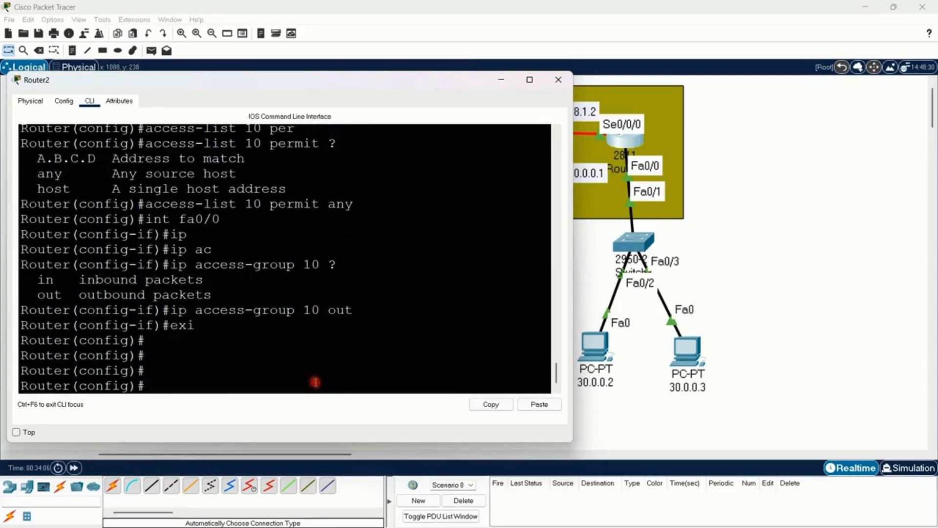
key(ctrl+z)
key(Return)
key(Return)
key(Return)
key(Return)
key(Return)
key(Return)
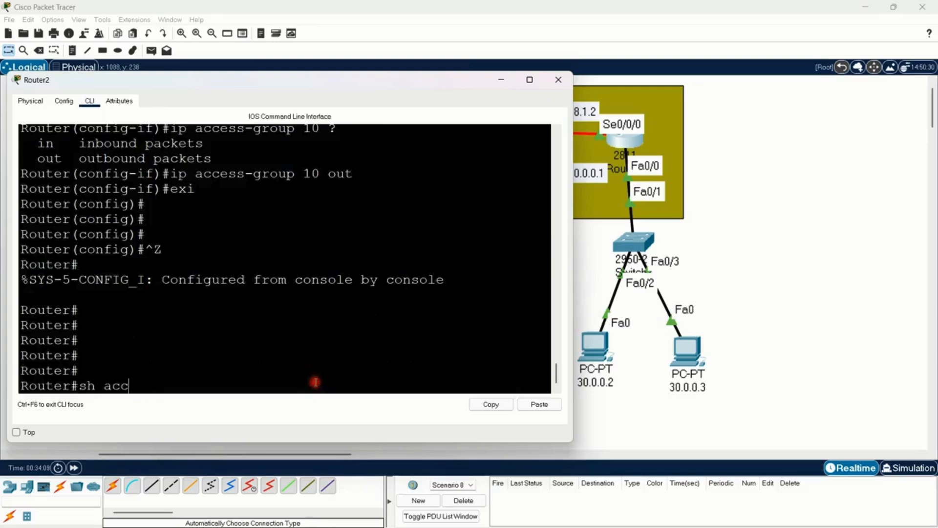
Step: Run show access-lists on Router2, review the list name and its deny and permit entries, and close Router2's window
text(sh acc)
key(Tab)
key(Return)
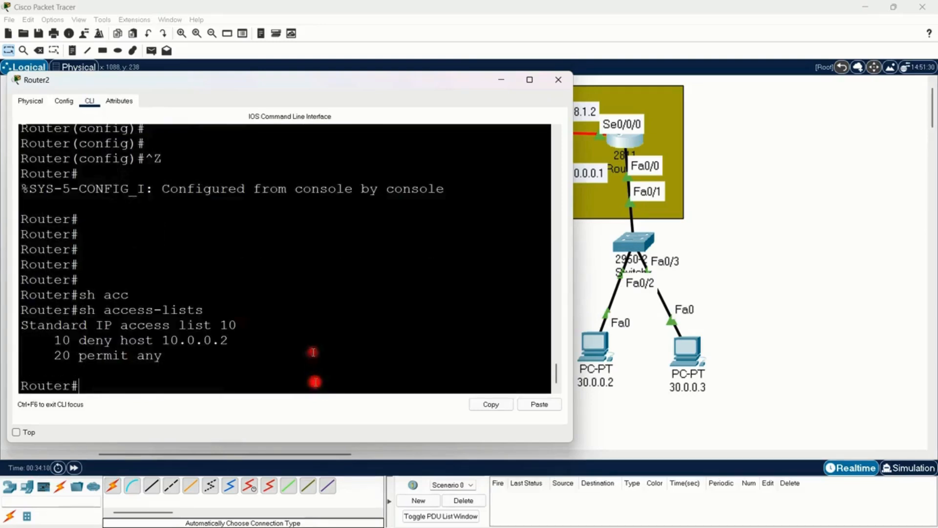
drag(22, 325, 222, 320)
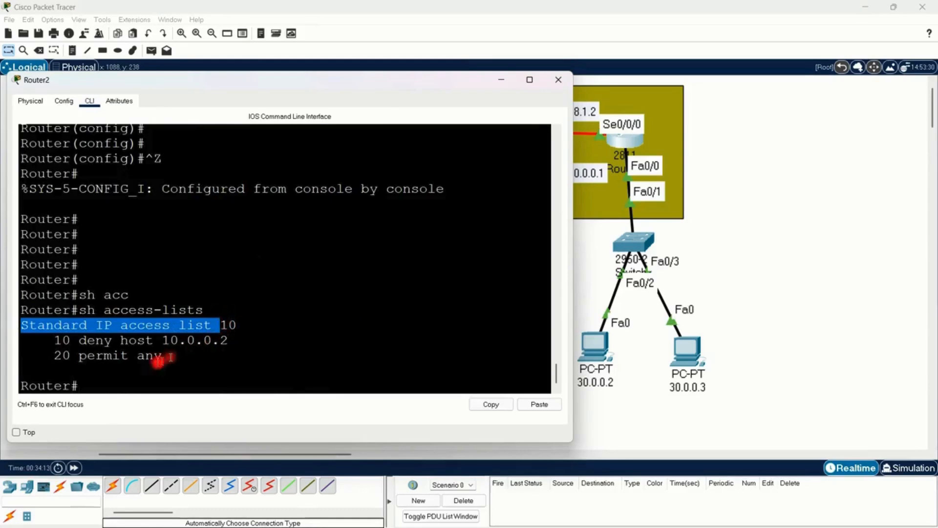
drag(49, 340, 280, 344)
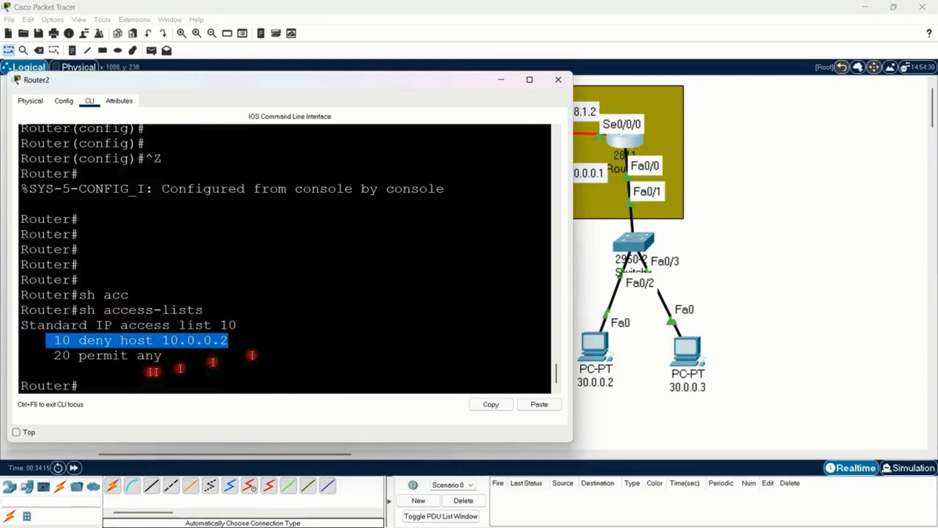
drag(49, 356, 193, 357)
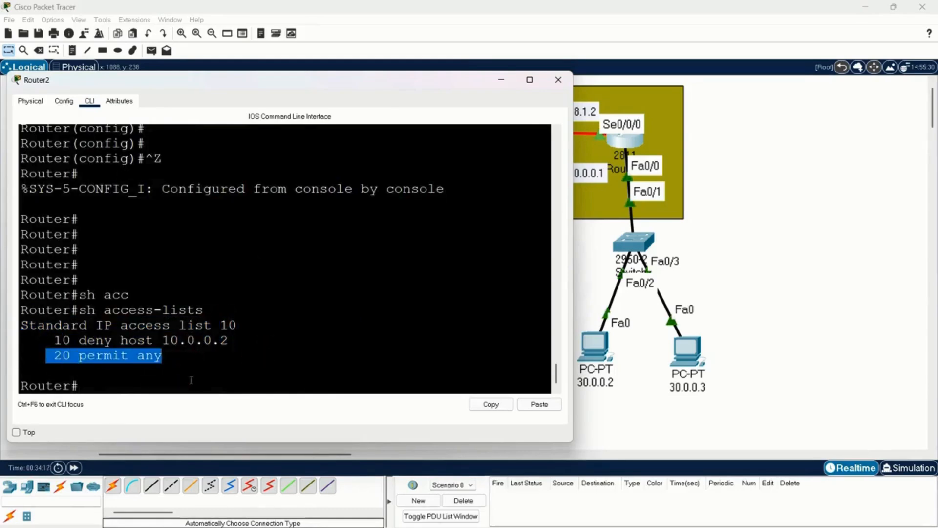
click(218, 376)
click(563, 85)
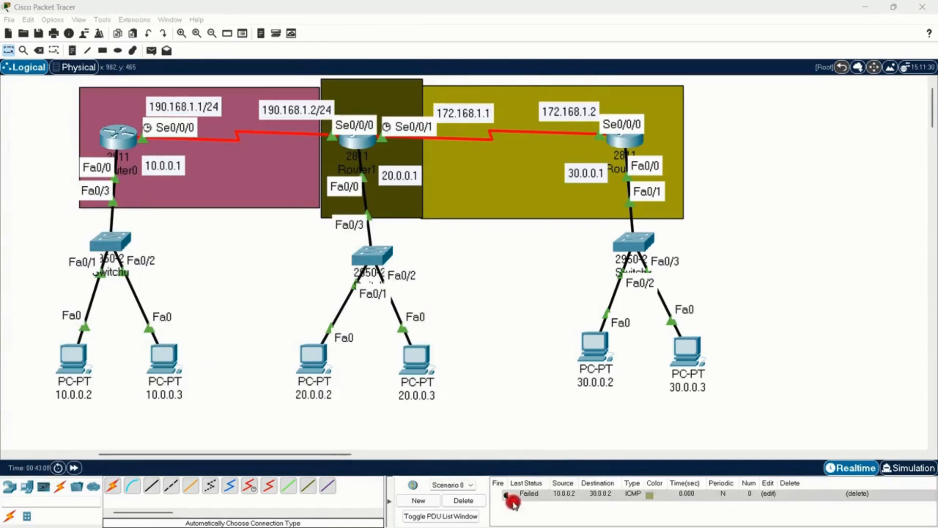
Step: Fire the ICMP test message from PC 10.0.0.2 to PC 30.0.0.2 in Scenario 0
click(507, 497)
double_click(507, 498)
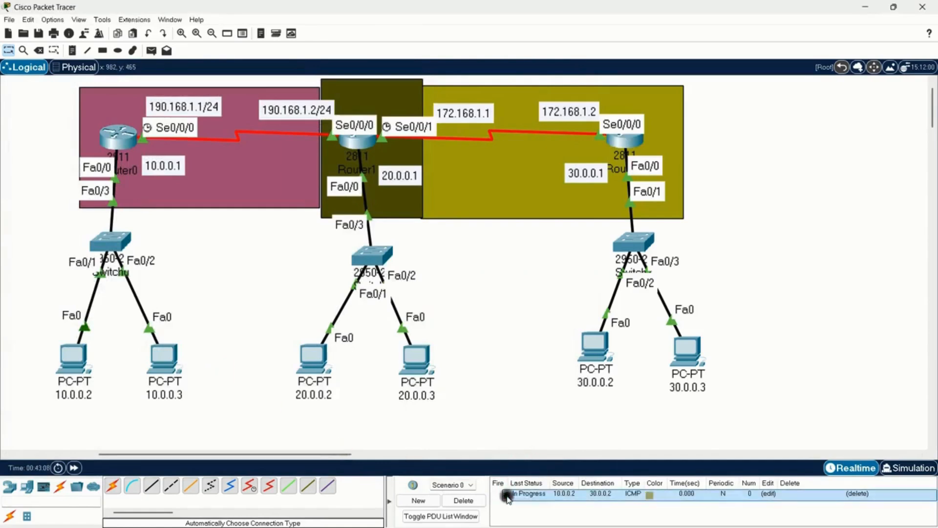
double_click(507, 497)
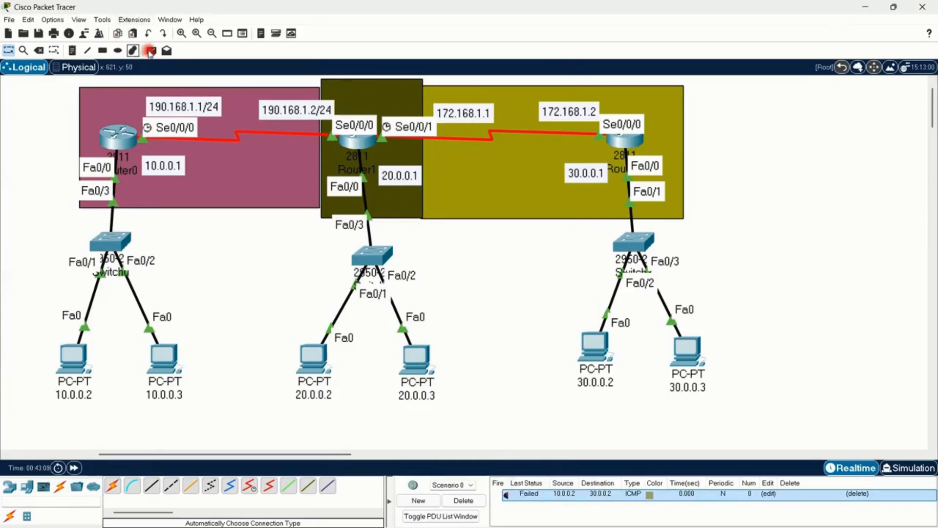
Step: Send a simple PDU from PC 10.0.0.2 to Router2
click(152, 50)
click(74, 357)
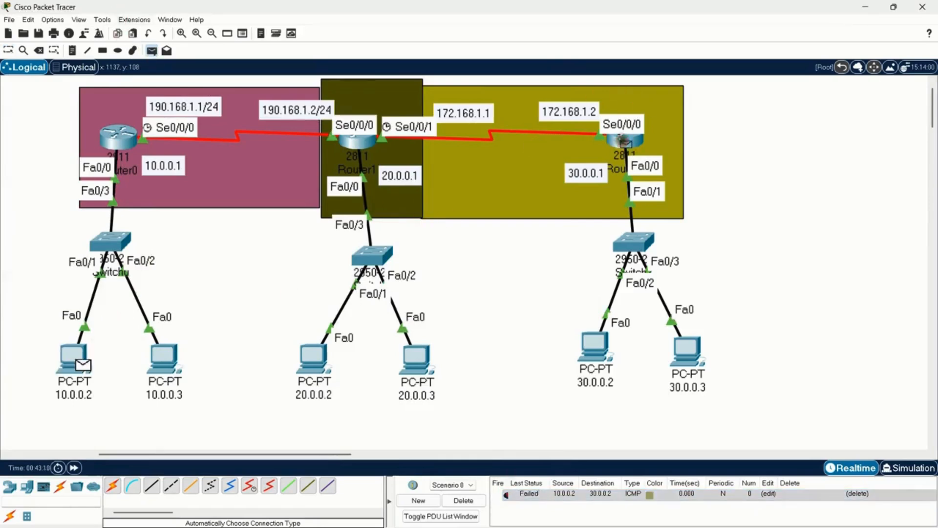
click(626, 143)
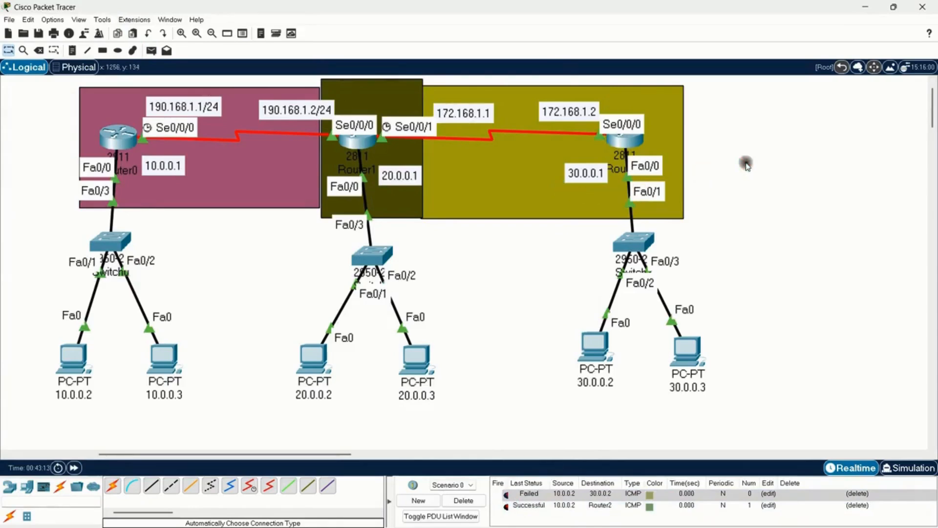
Step: Trace the filtered path by highlighting PC 30.0.0.2 and PC 10.0.0.2, and check Router2's port and IP address summary
drag(746, 162, 562, 262)
drag(537, 299, 607, 399)
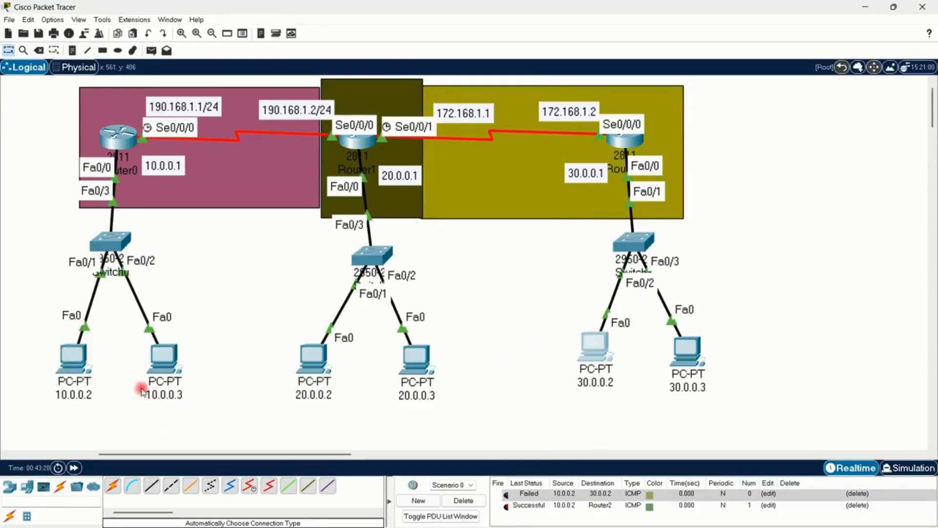
drag(45, 343, 105, 427)
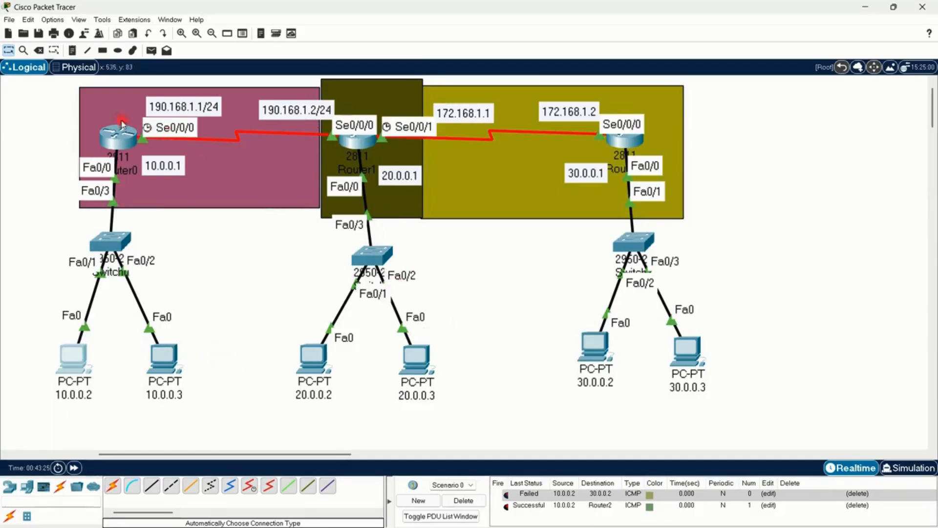
mouse_move(106, 145)
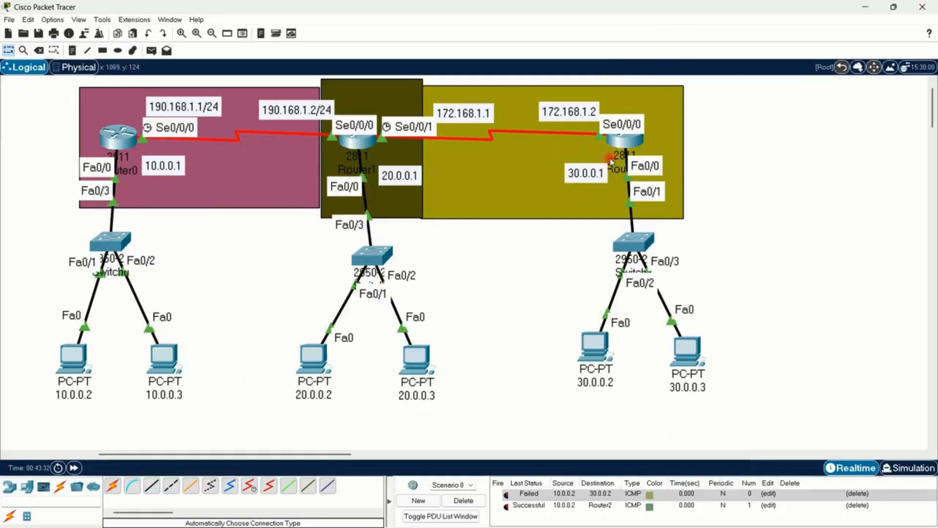
mouse_move(626, 147)
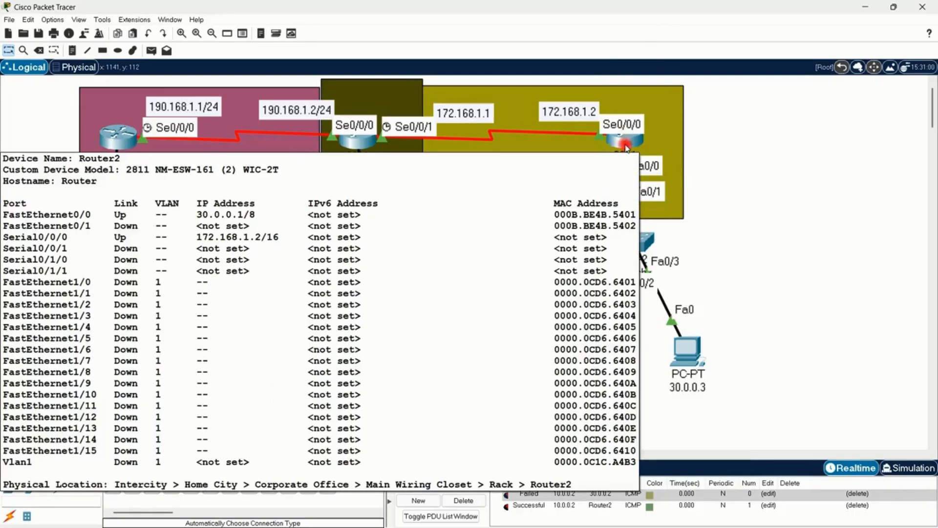